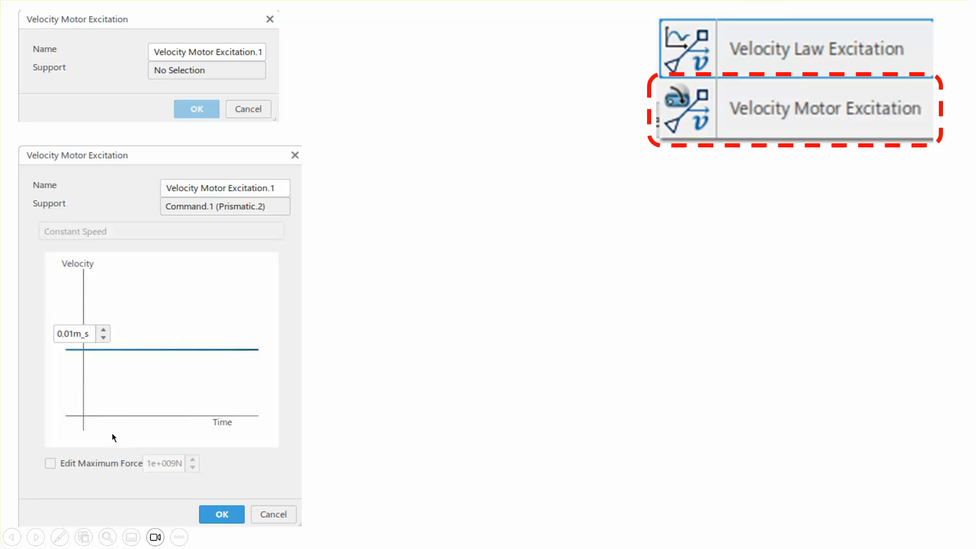
# Page through the remaining Velocity Motor Excitation slides, end the slide show and switch to 3DEXPERIENCE
pyautogui.click(489, 310)
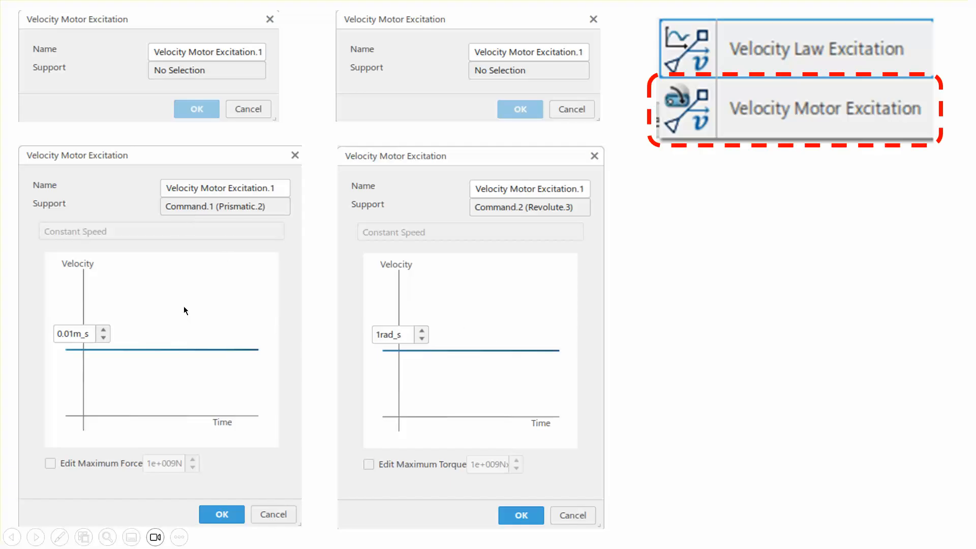
pyautogui.click(678, 370)
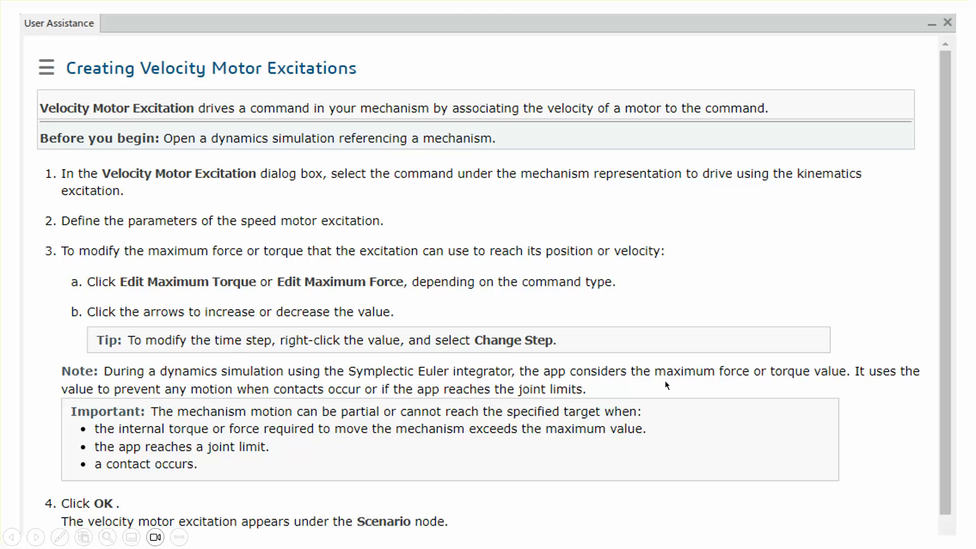
pyautogui.press('Escape')
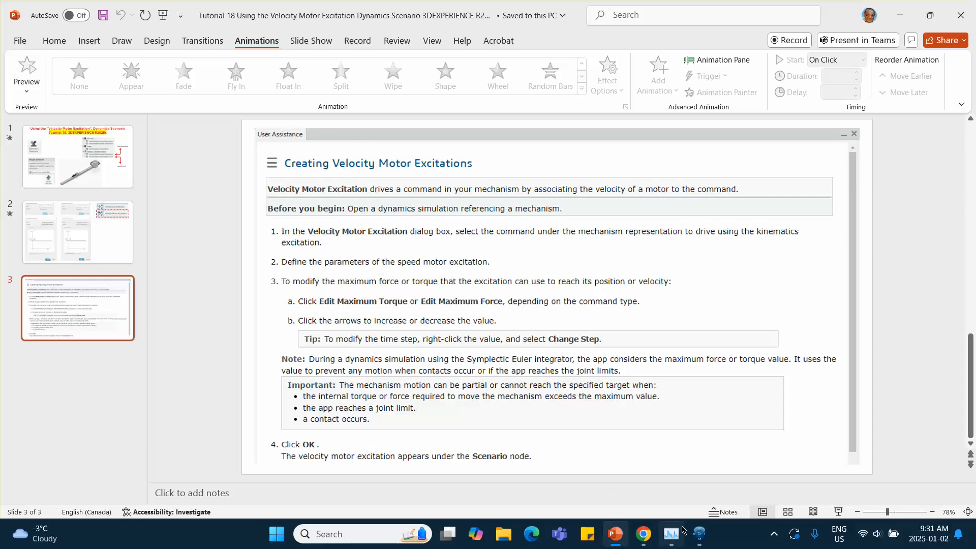
pyautogui.moveTo(700, 537)
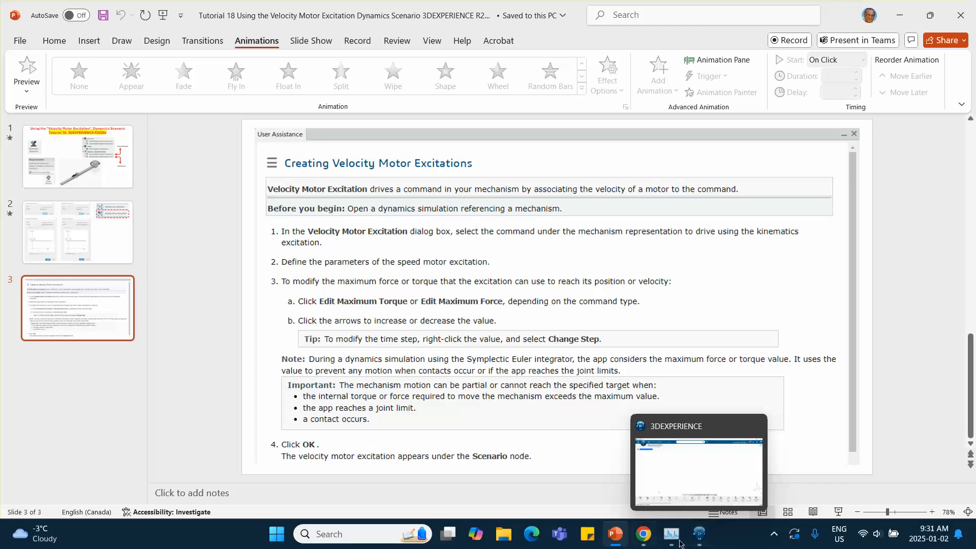
pyautogui.click(699, 534)
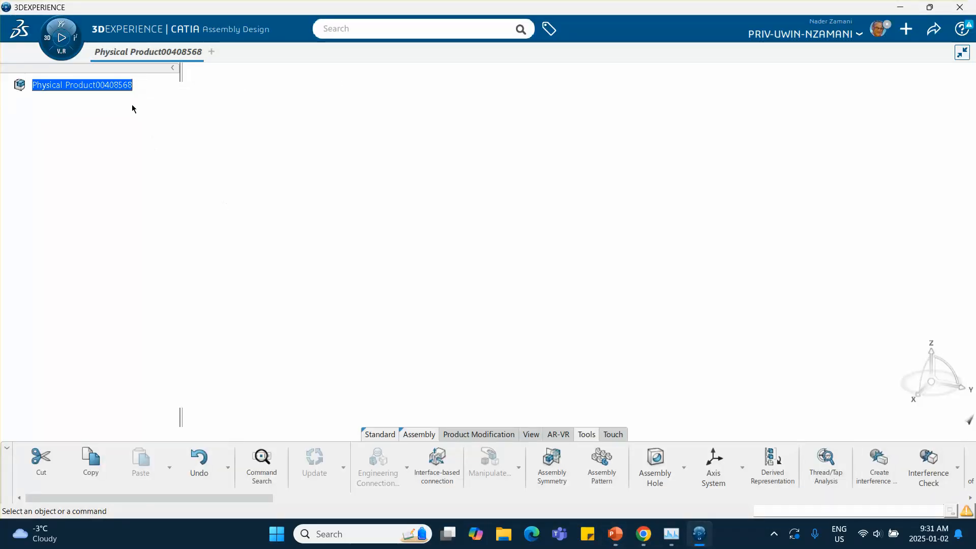
# Insert a new 3D Part under the root physical product
pyautogui.click(79, 89)
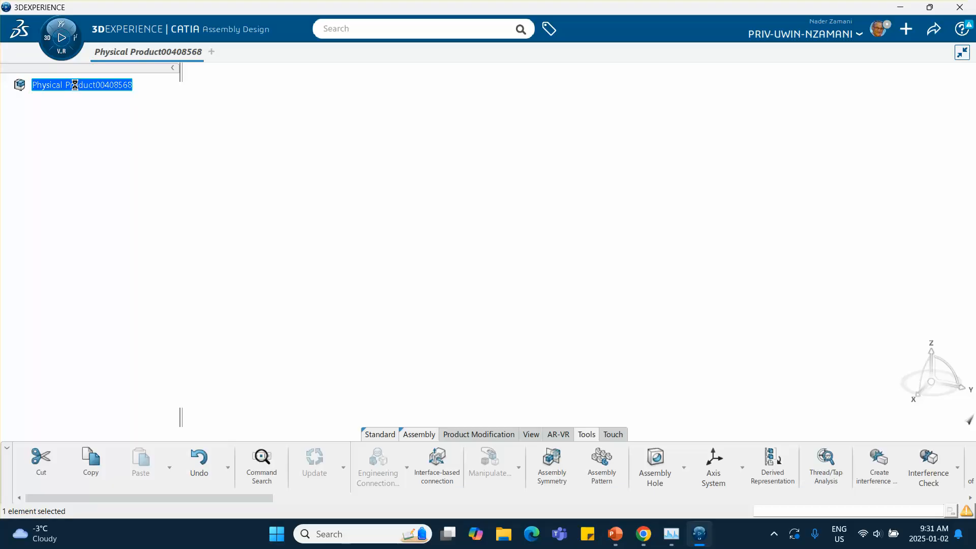
pyautogui.rightClick(75, 85)
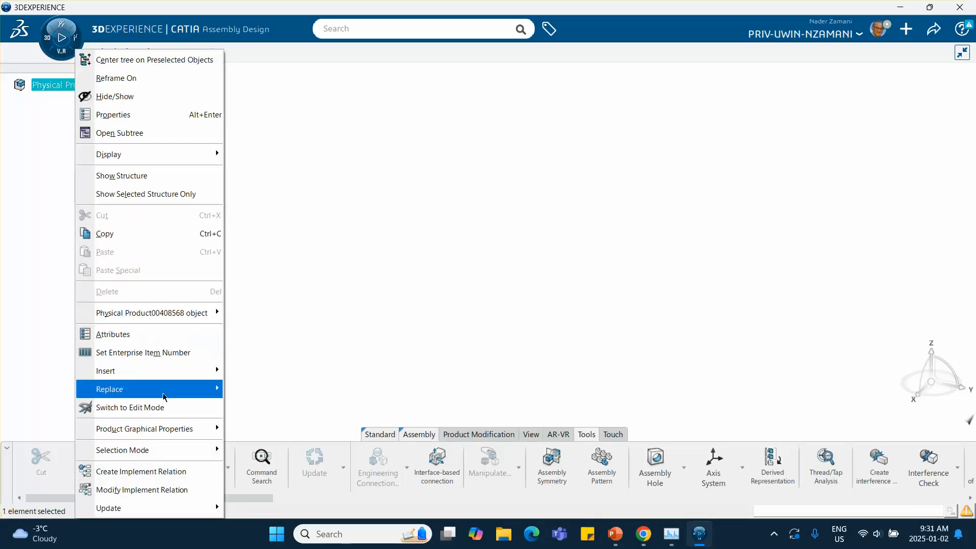
pyautogui.moveTo(163, 371)
pyautogui.click(300, 127)
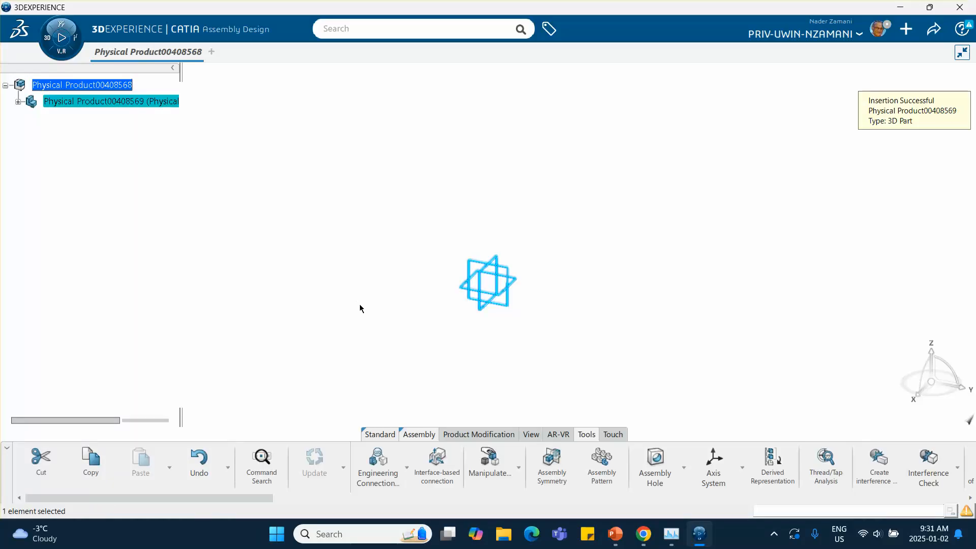
# Set both the title and the instance title of the inserted part to "track"
pyautogui.rightClick(109, 102)
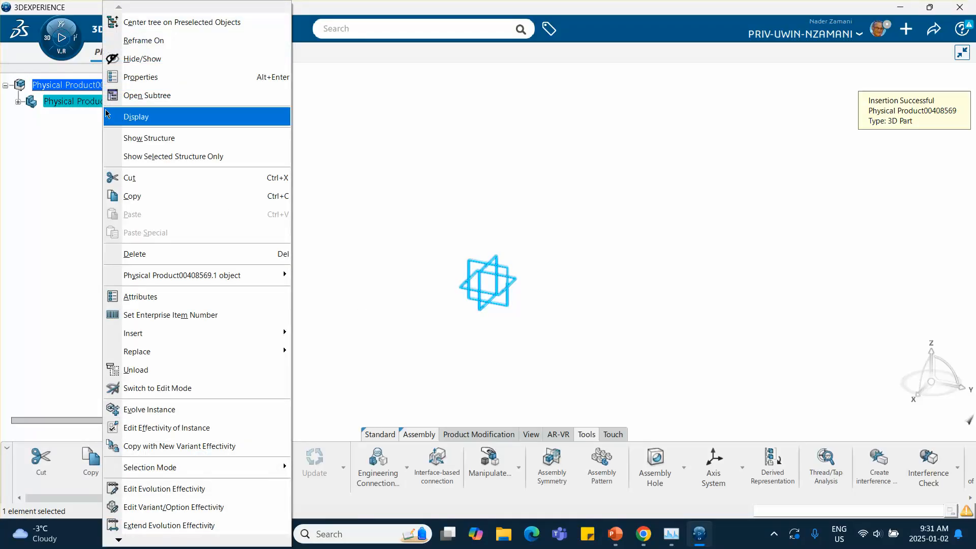
pyautogui.click(171, 77)
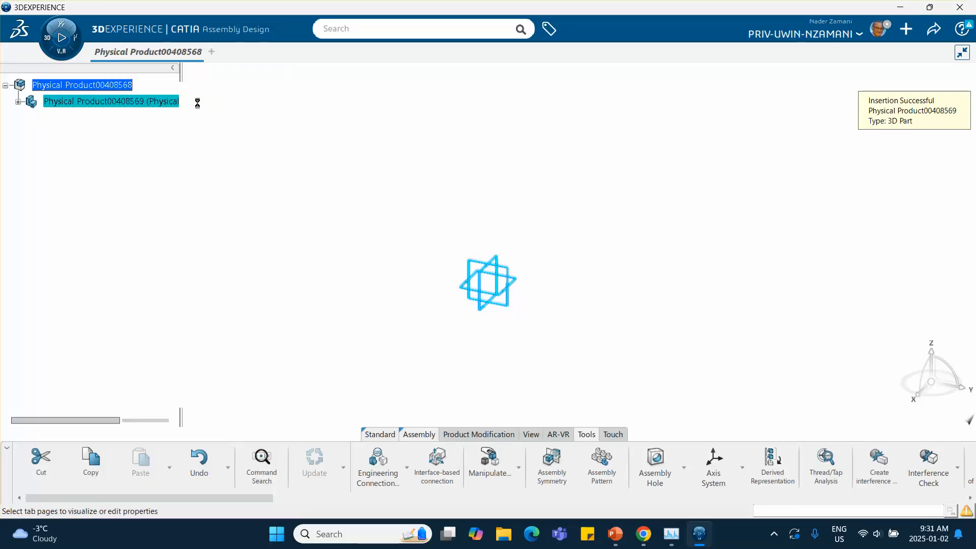
pyautogui.tripleClick(804, 213)
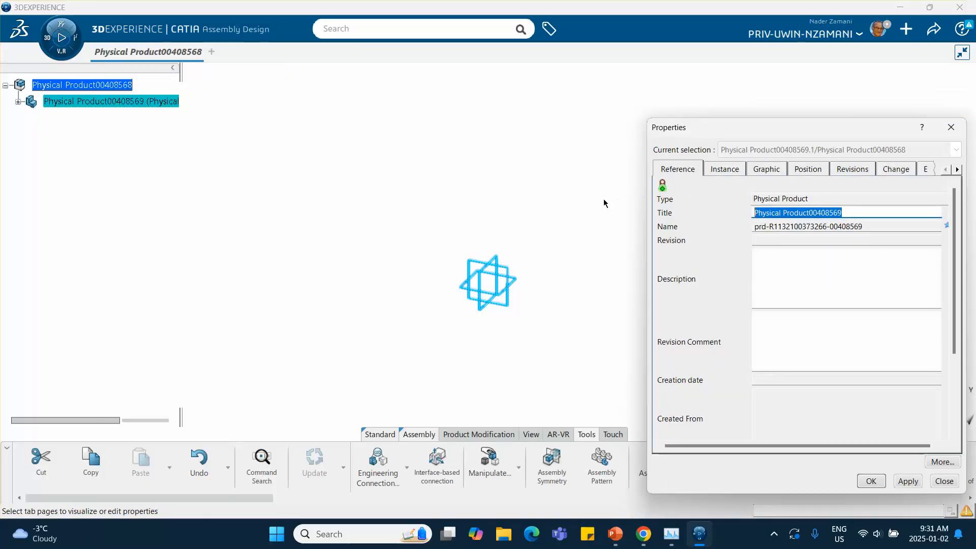
pyautogui.write('track')
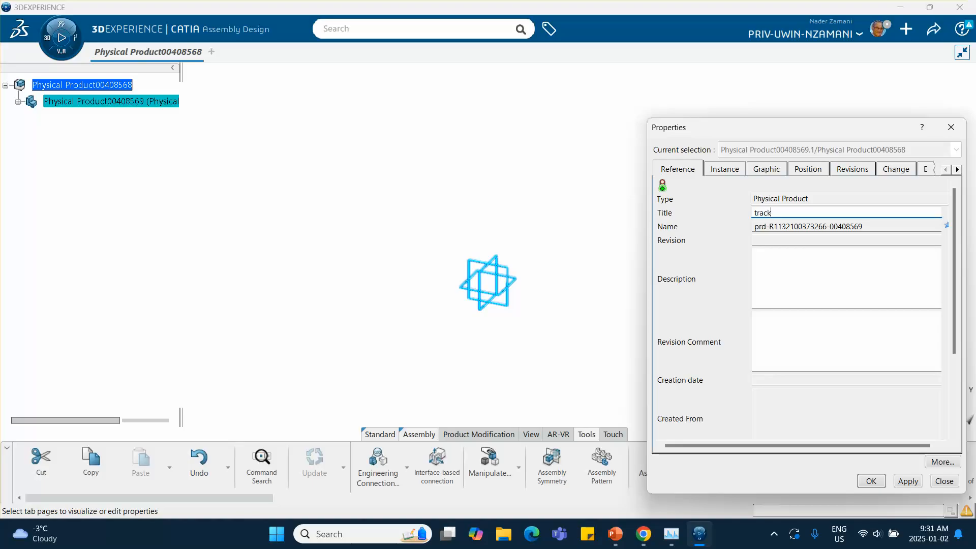
pyautogui.click(725, 170)
pyautogui.tripleClick(826, 212)
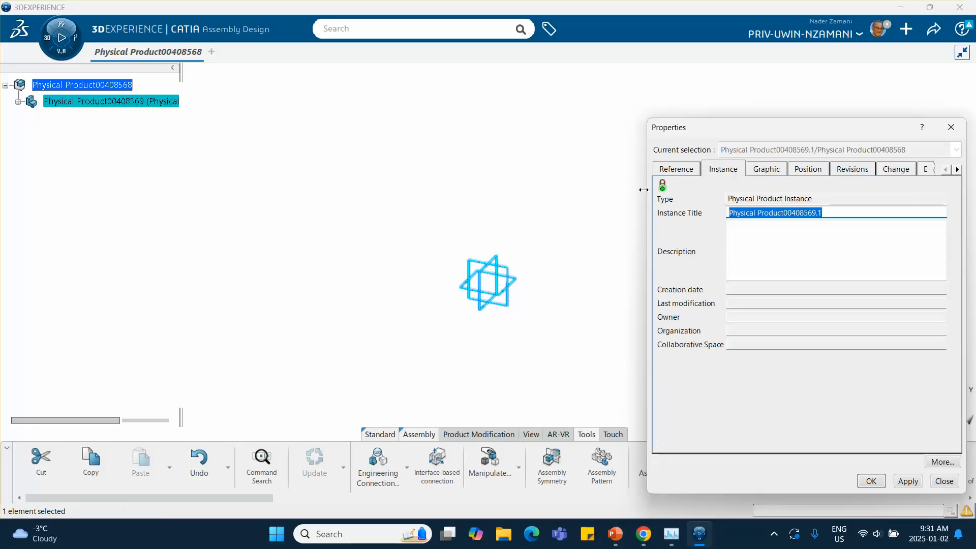
pyautogui.write('track')
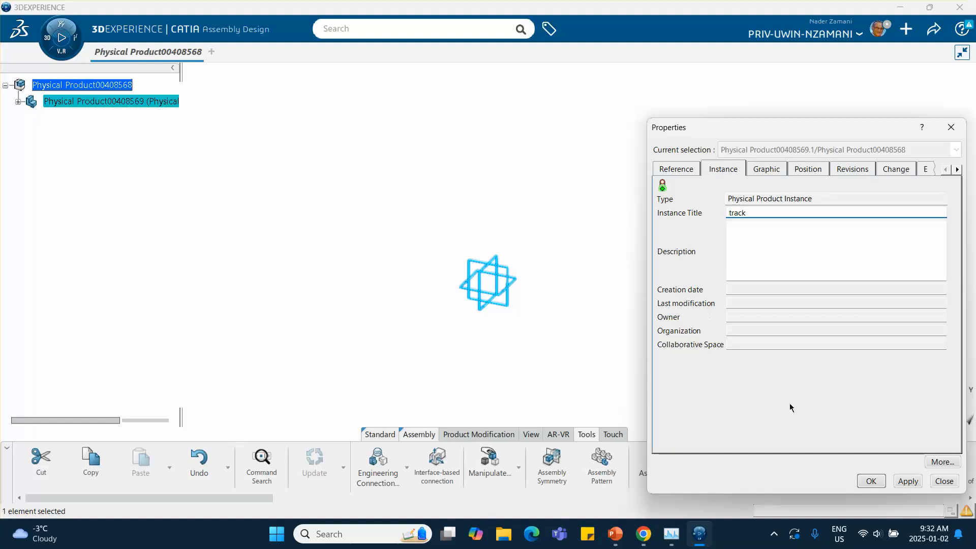
pyautogui.click(871, 481)
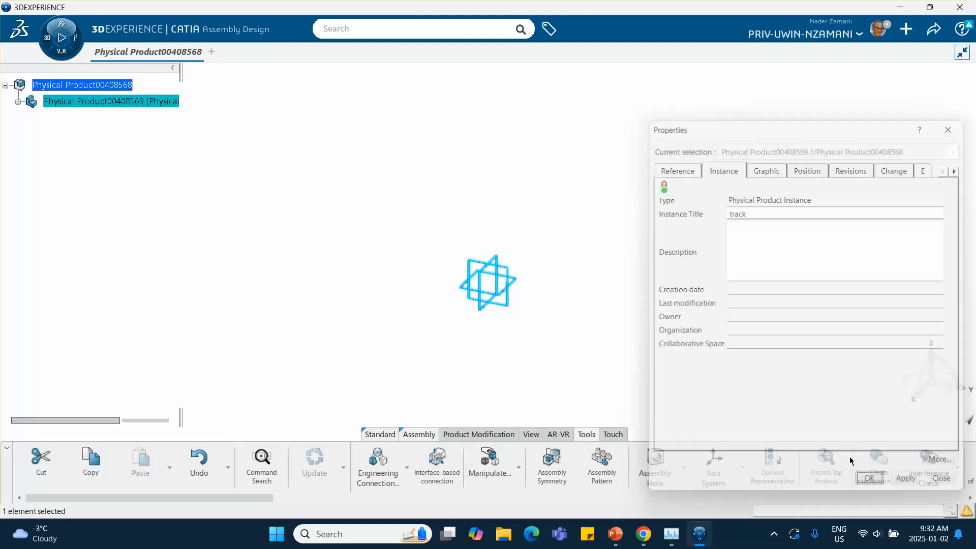
# Open the track part's 3D shape for editing in Part Design and start a sketch on its yz plane
pyautogui.click(18, 102)
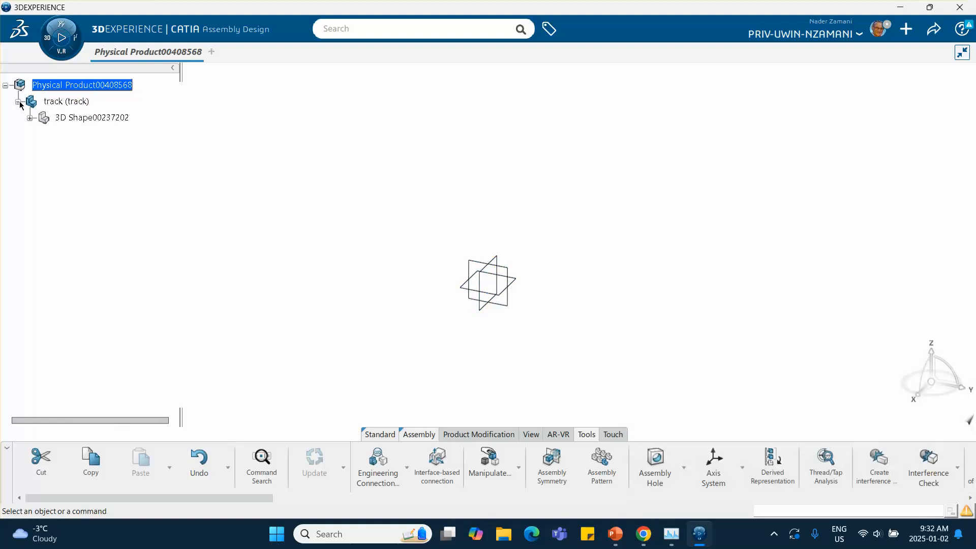
pyautogui.click(88, 118)
pyautogui.doubleClick(81, 117)
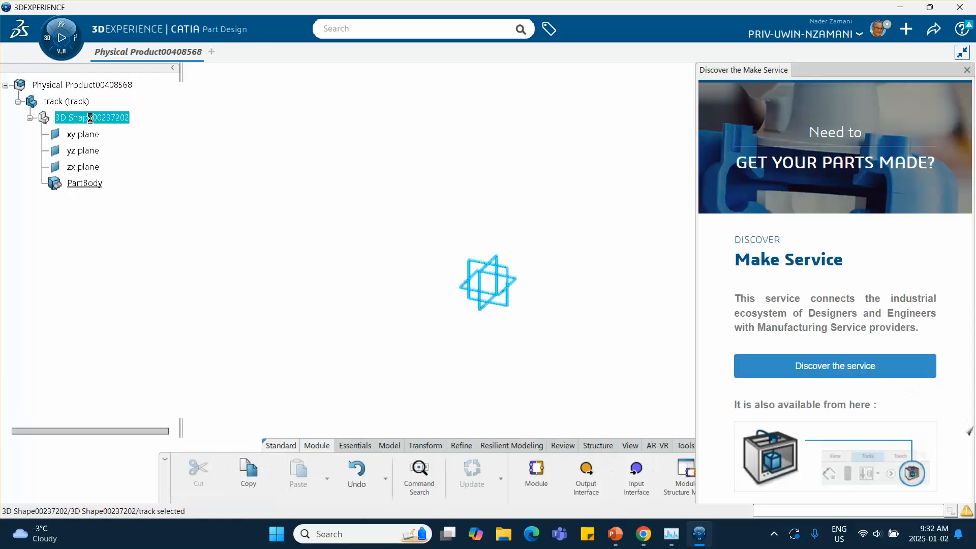
pyautogui.click(967, 69)
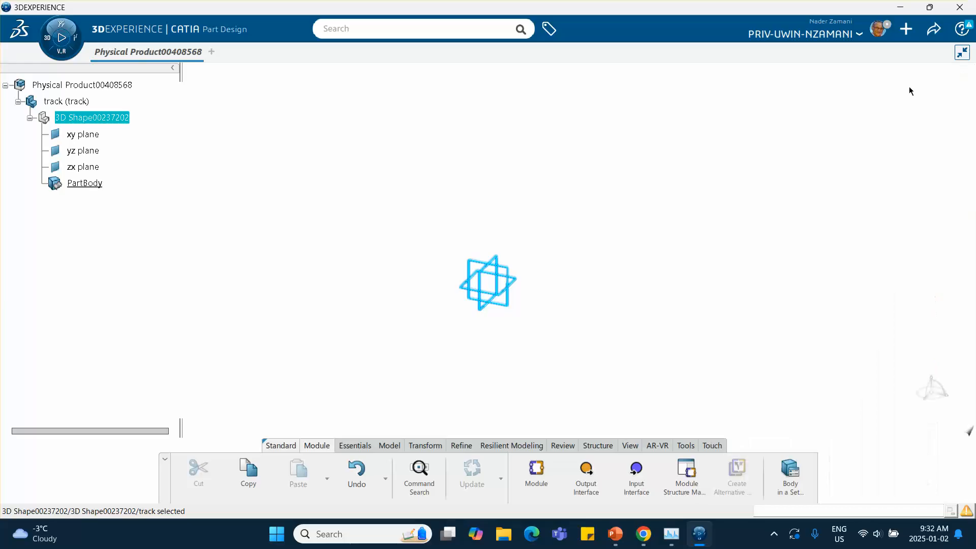
pyautogui.click(516, 202)
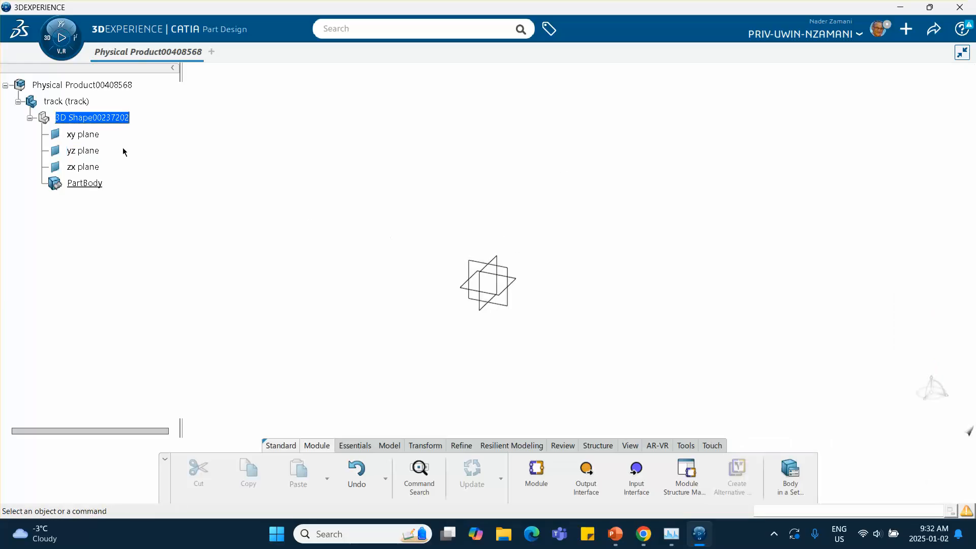
pyautogui.click(508, 273)
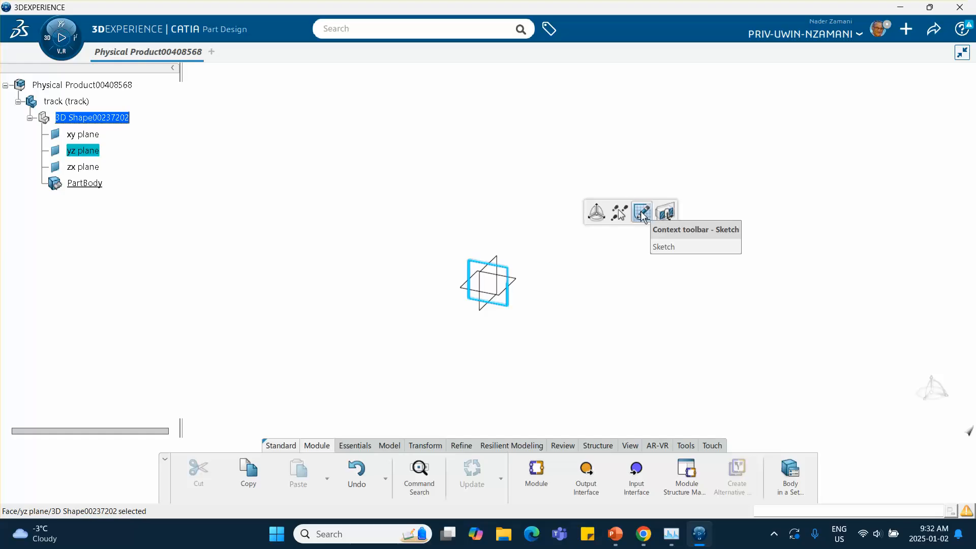
pyautogui.click(642, 213)
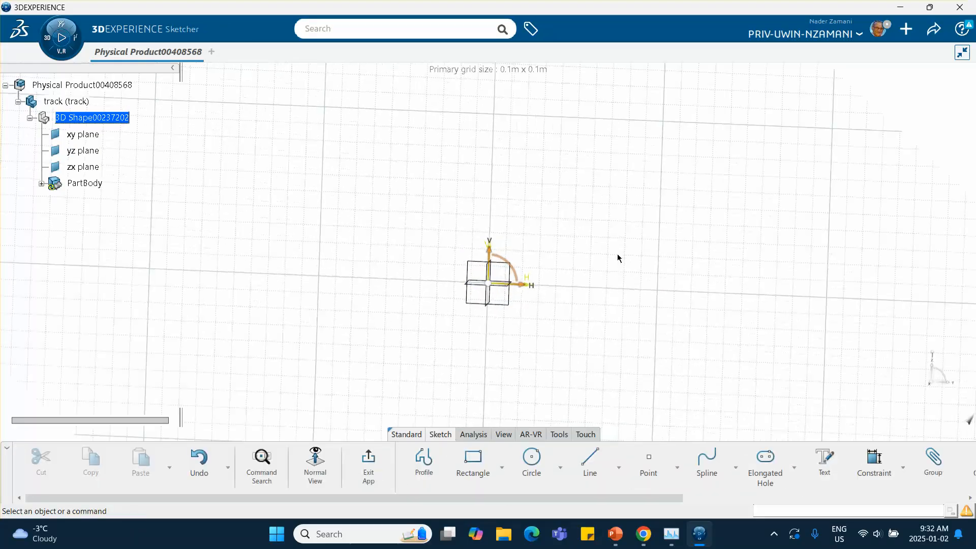
pyautogui.click(501, 466)
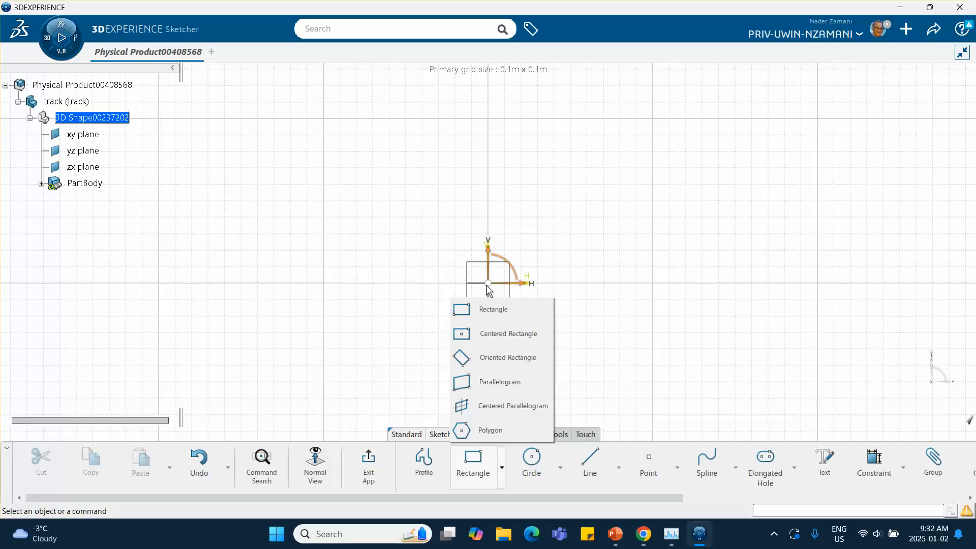
pyautogui.click(463, 336)
pyautogui.click(463, 334)
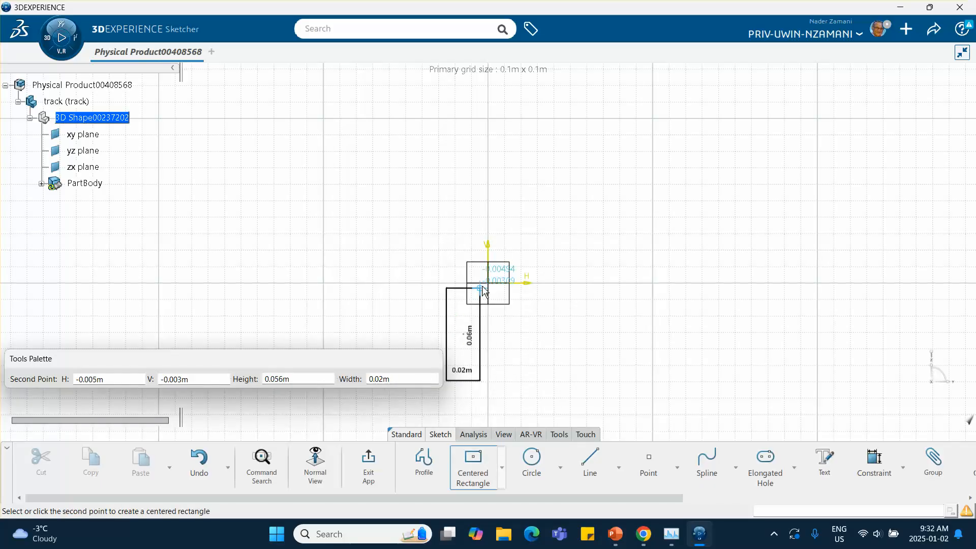
pyautogui.press('Escape')
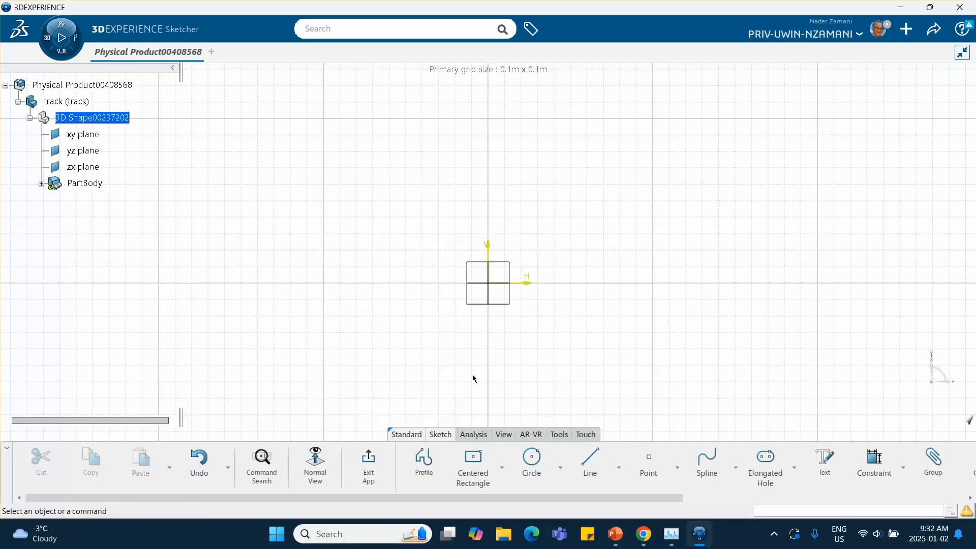
# Draw a centered rectangle on the sketch origin, about 58 mm wide and 54 mm high
pyautogui.click(476, 456)
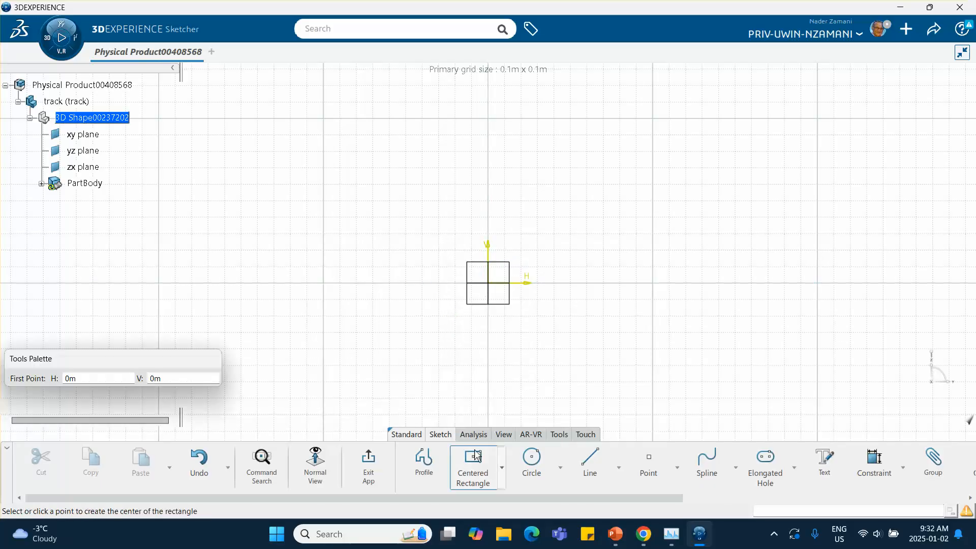
pyautogui.click(489, 284)
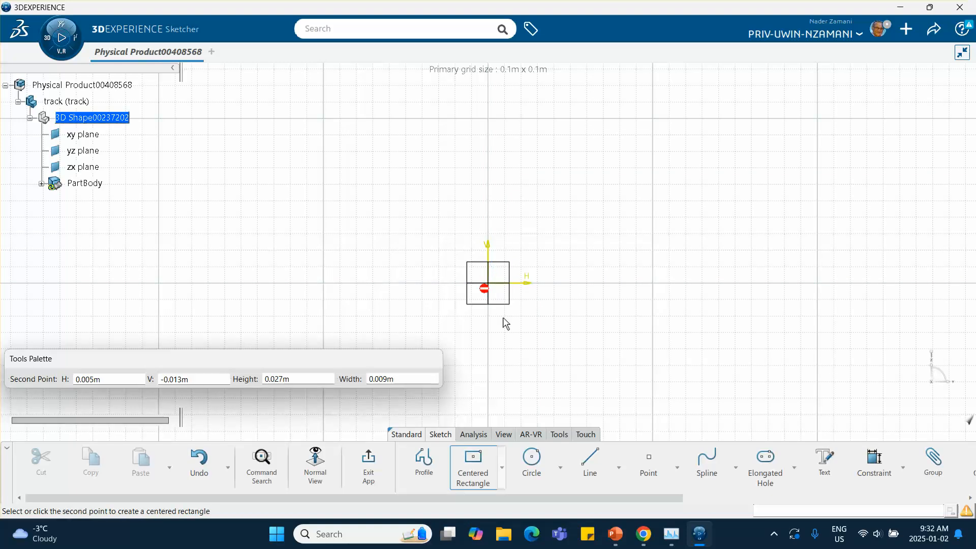
pyautogui.click(537, 329)
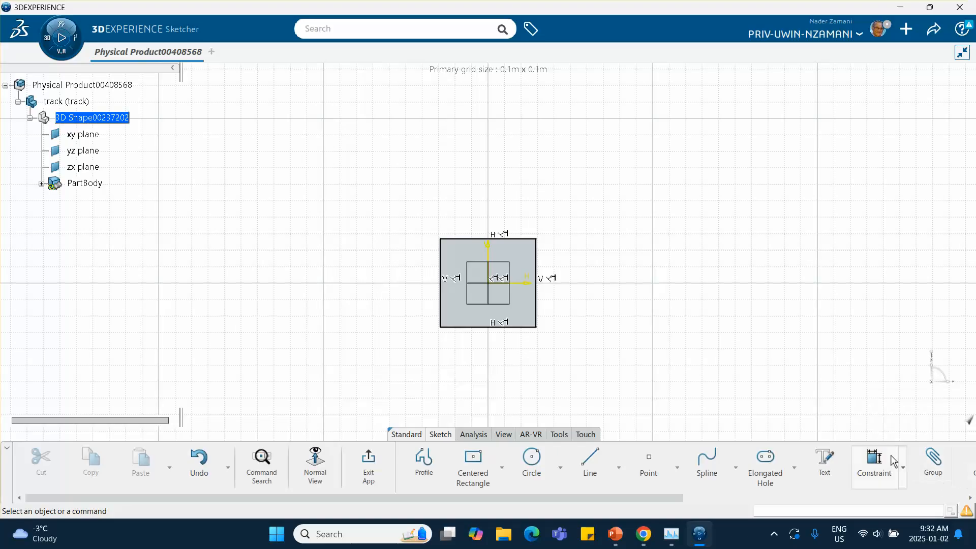
# Dimension the rectangle's horizontal width below the profile and set it to 10 mm
pyautogui.click(874, 460)
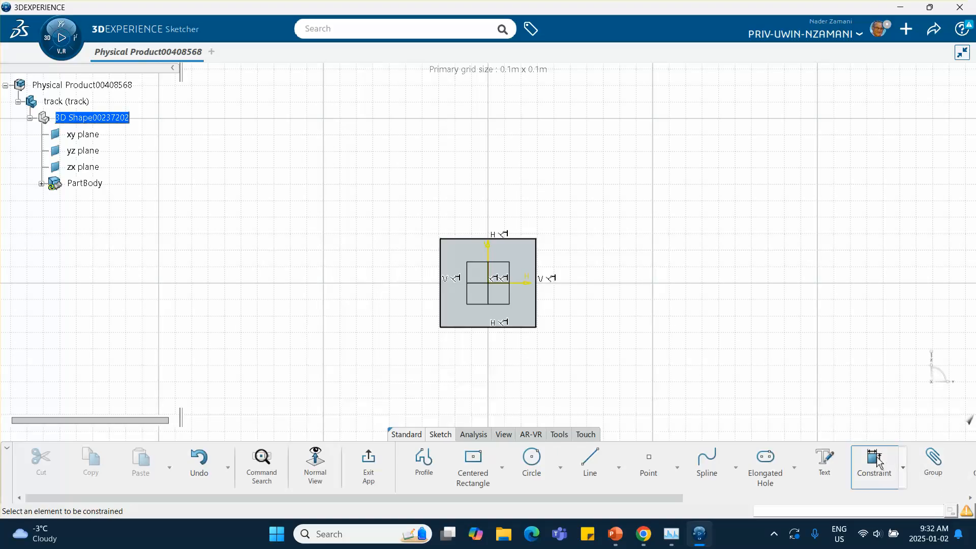
pyautogui.click(507, 242)
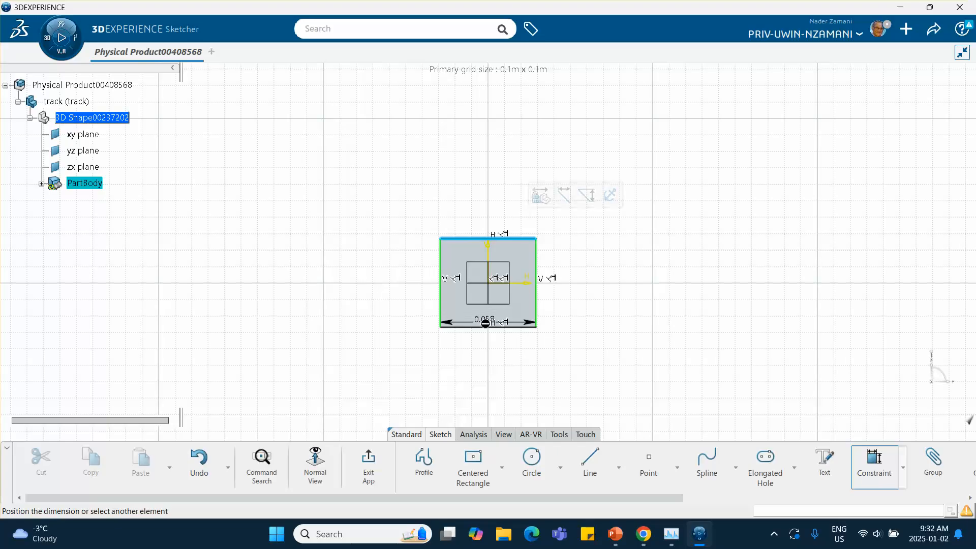
pyautogui.click(480, 356)
pyautogui.press('Return')
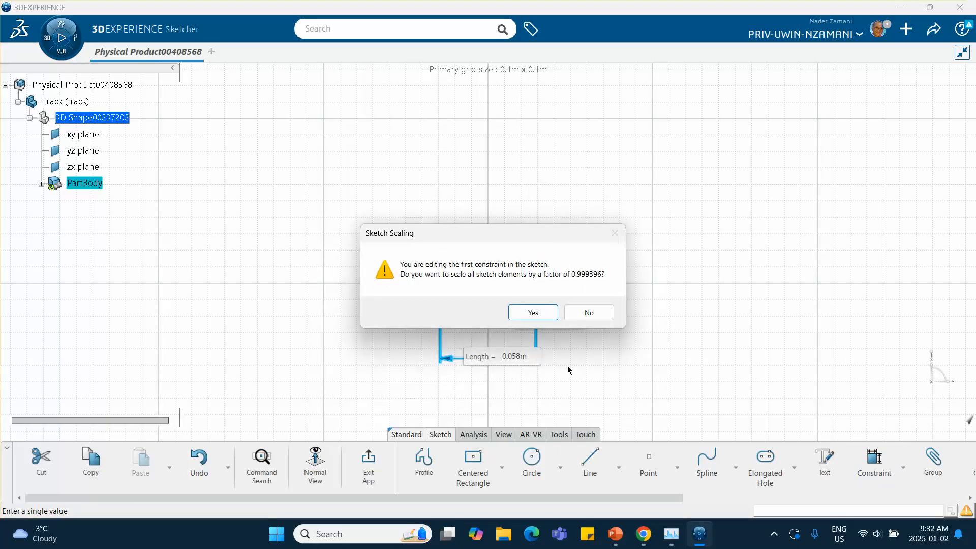
pyautogui.click(528, 311)
pyautogui.click(497, 358)
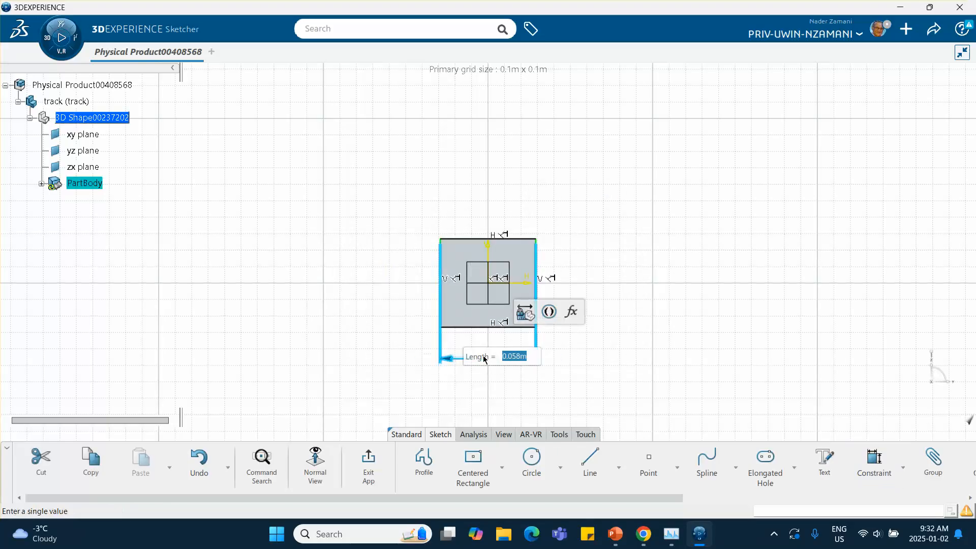
pyautogui.doubleClick(497, 357)
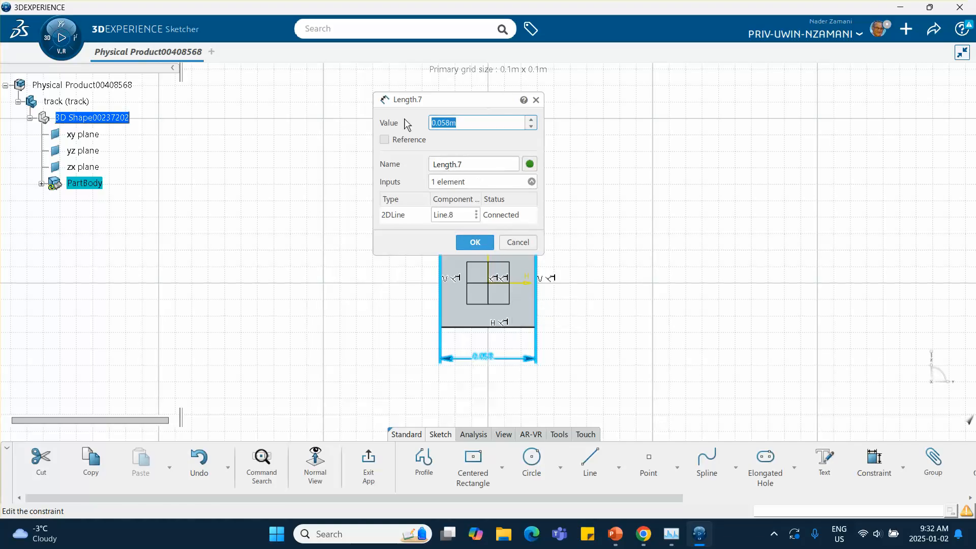
pyautogui.write('10mm')
pyautogui.press('Return')
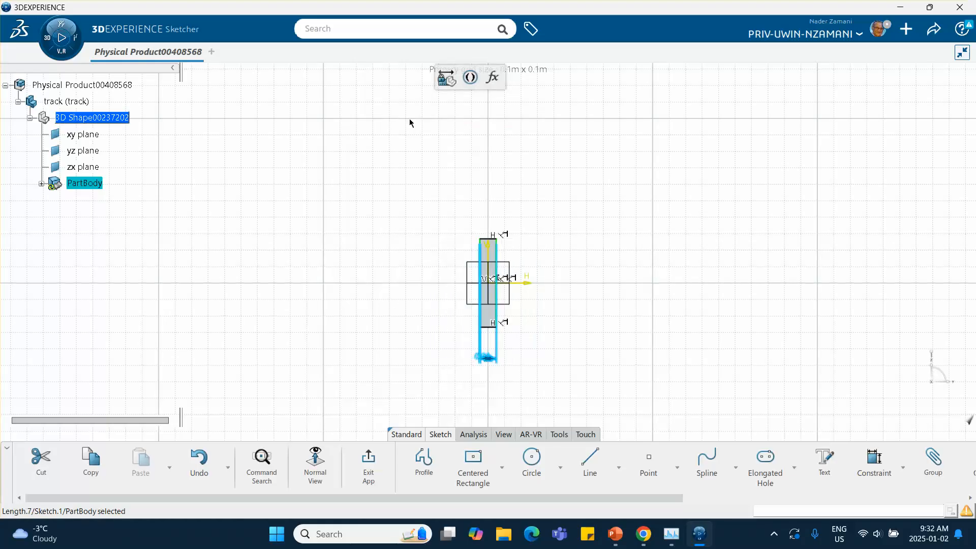
# Dimension the rectangle's vertical height beside the profile, set it to 5 mm, and exit the sketch
pyautogui.click(497, 254)
pyautogui.click(656, 208)
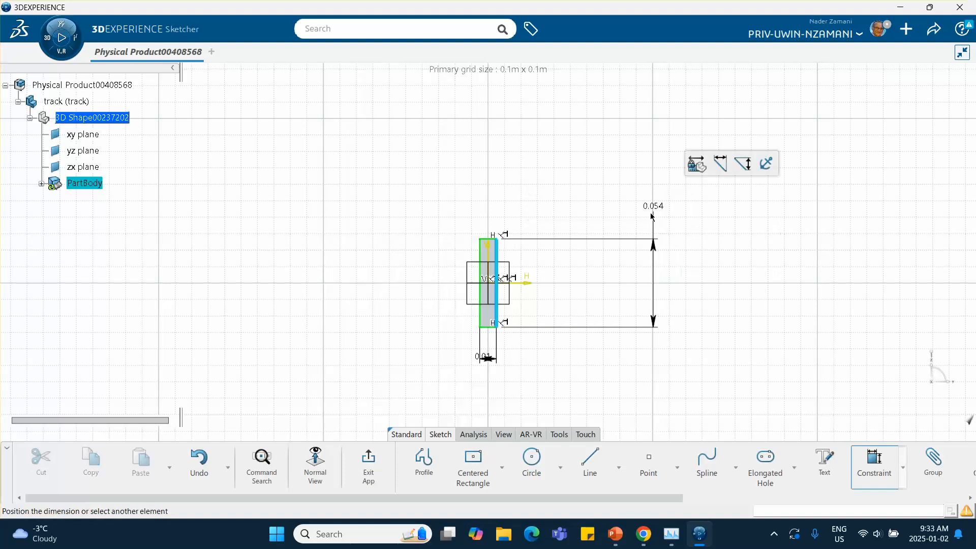
pyautogui.click(614, 310)
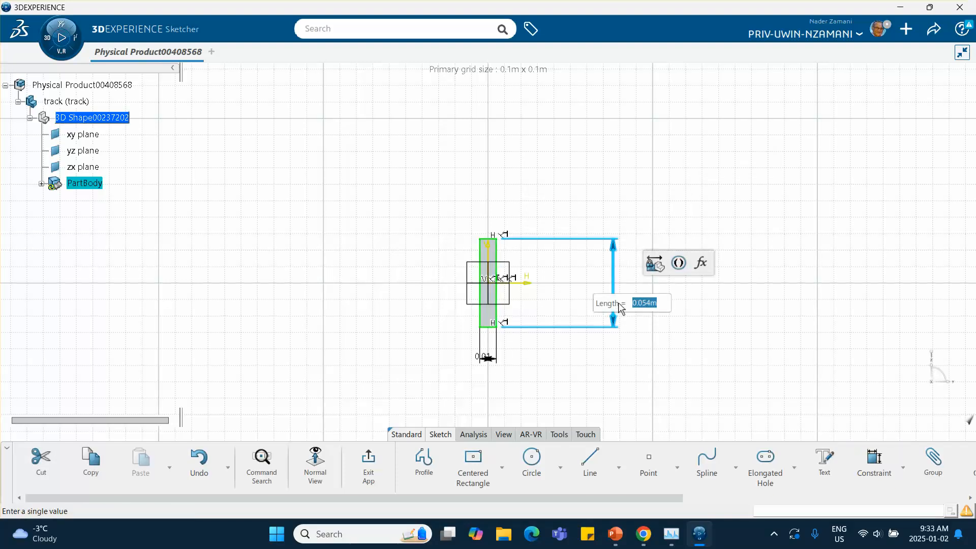
pyautogui.write('5mm')
pyautogui.press('Return')
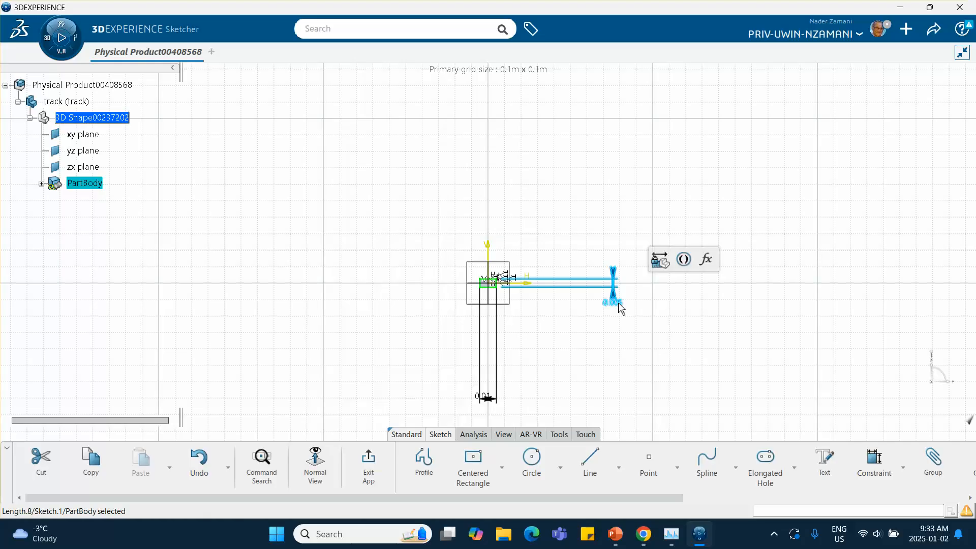
pyautogui.click(624, 335)
pyautogui.moveTo(616, 344)
pyautogui.mouseDown(button='middle')
pyautogui.moveTo(604, 179)
pyautogui.moveTo(660, 283)
pyautogui.moveTo(557, 359)
pyautogui.mouseUp(button='middle')
pyautogui.click(379, 472)
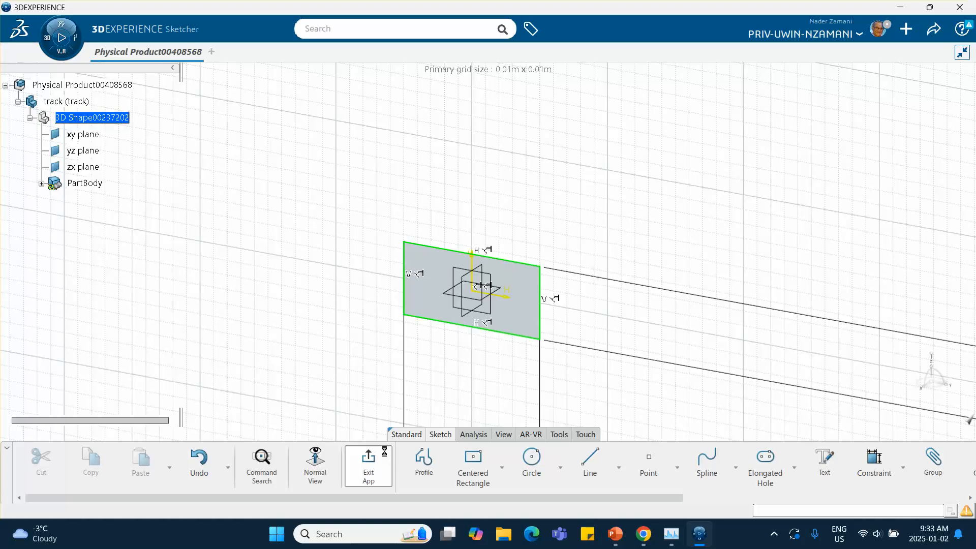
# Pad the rectangular track profile with mirrored extent and a first limit length of 100 m
pyautogui.moveTo(610, 349); pyautogui.dragTo(634, 225, button='middle')
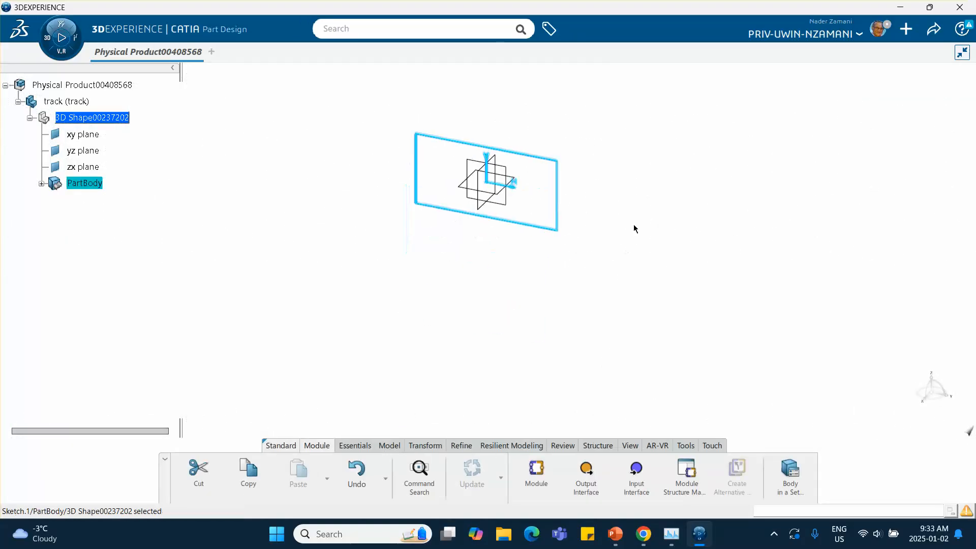
pyautogui.click(357, 445)
pyautogui.click(671, 465)
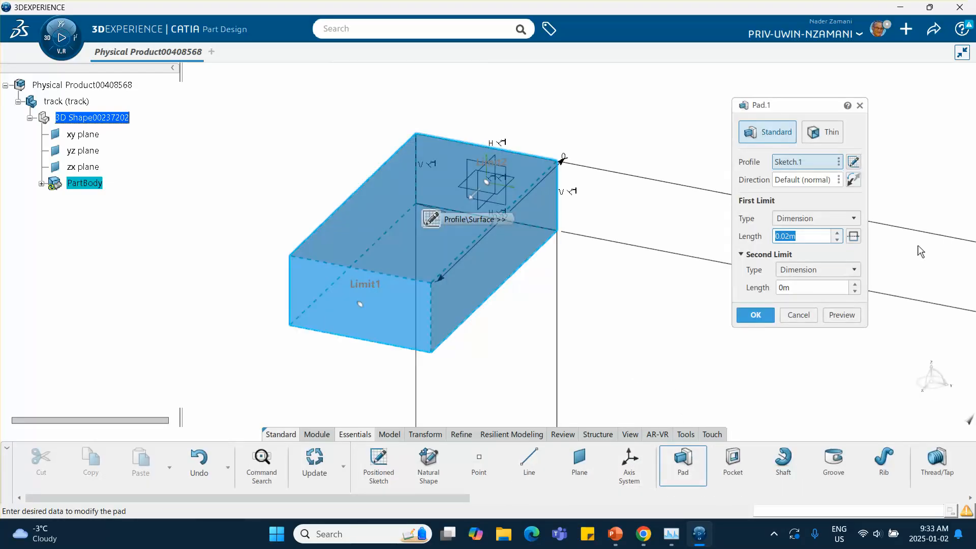
pyautogui.click(854, 236)
pyautogui.moveTo(824, 237); pyautogui.dragTo(699, 239)
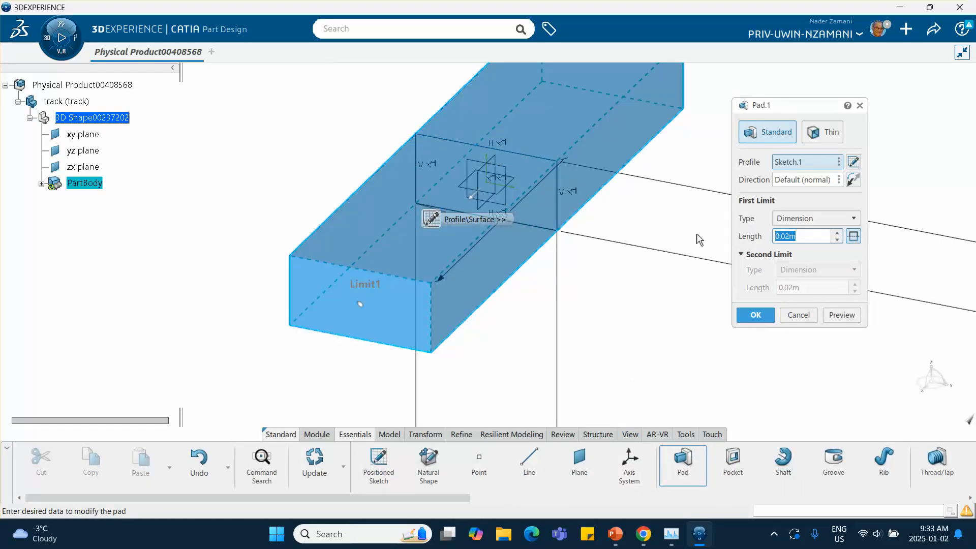
pyautogui.write('100')
pyautogui.press('BackSpace')
pyautogui.press('BackSpace')
pyautogui.write('100')
pyautogui.write('mm')
pyautogui.press('Return')
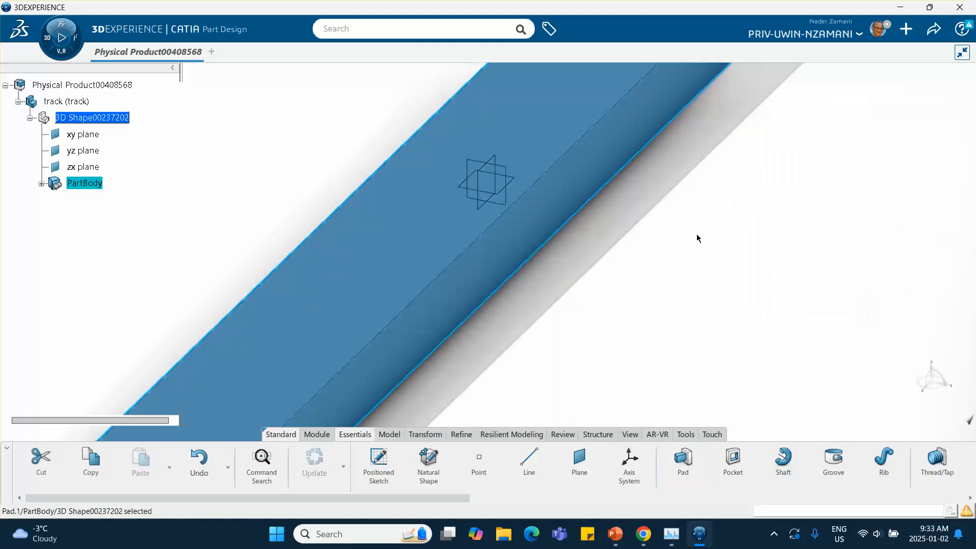
# Edit the track's pad and set its first limit length to 100 mm
pyautogui.moveTo(697, 234); pyautogui.dragTo(576, 283, button='middle')
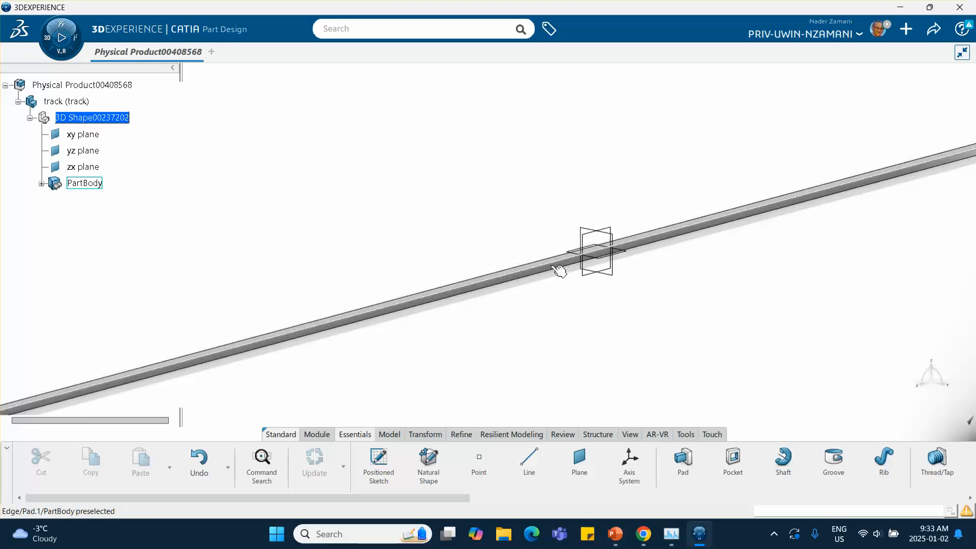
pyautogui.doubleClick(562, 265)
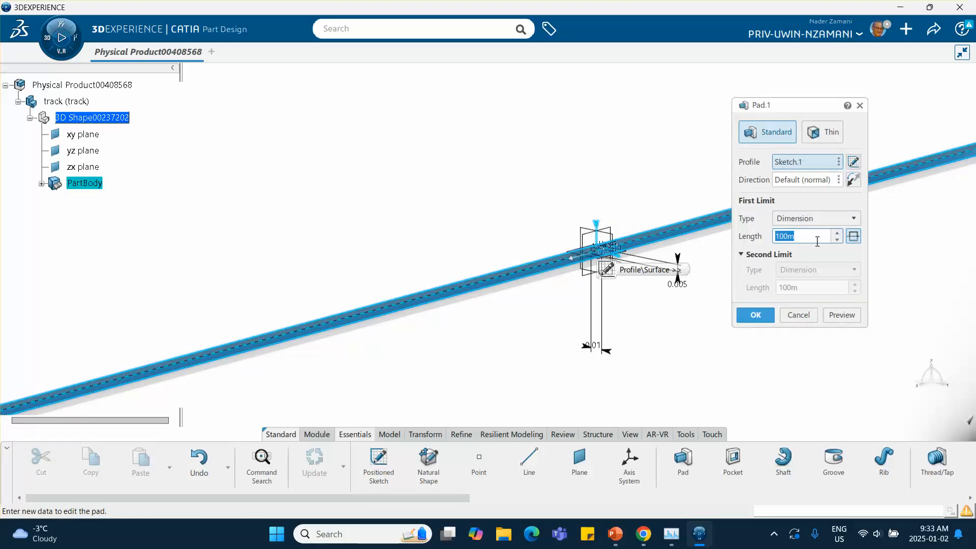
pyautogui.click(804, 237)
pyautogui.doubleClick(805, 236)
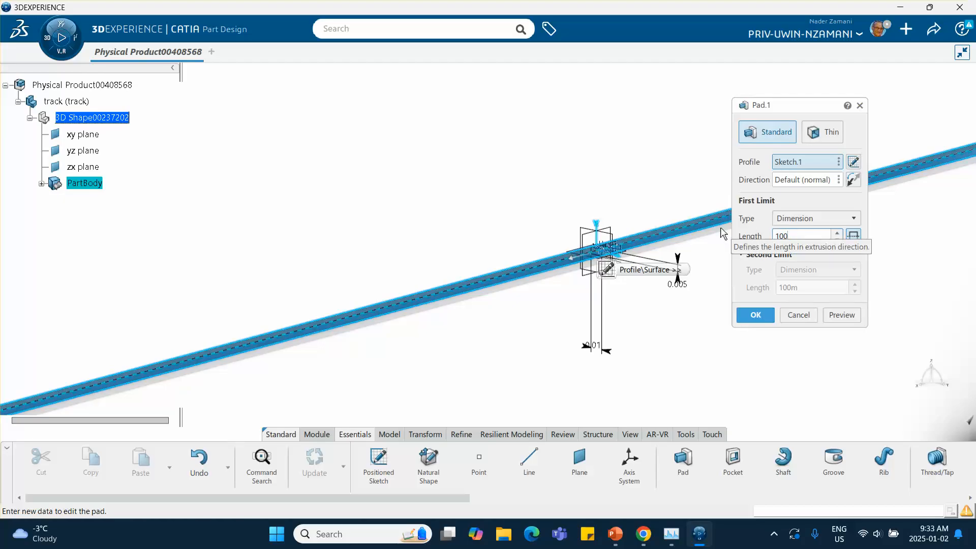
pyautogui.press('Return')
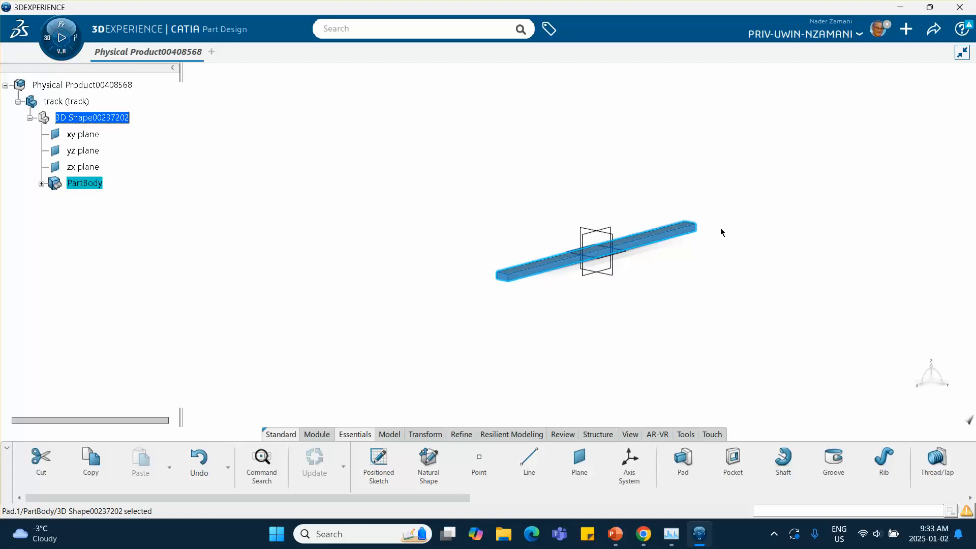
pyautogui.click(683, 260)
pyautogui.moveTo(652, 283); pyautogui.dragTo(428, 214, button='middle')
pyautogui.click(616, 295)
pyautogui.click(427, 190)
pyautogui.moveTo(450, 206); pyautogui.dragTo(409, 218, button='middle')
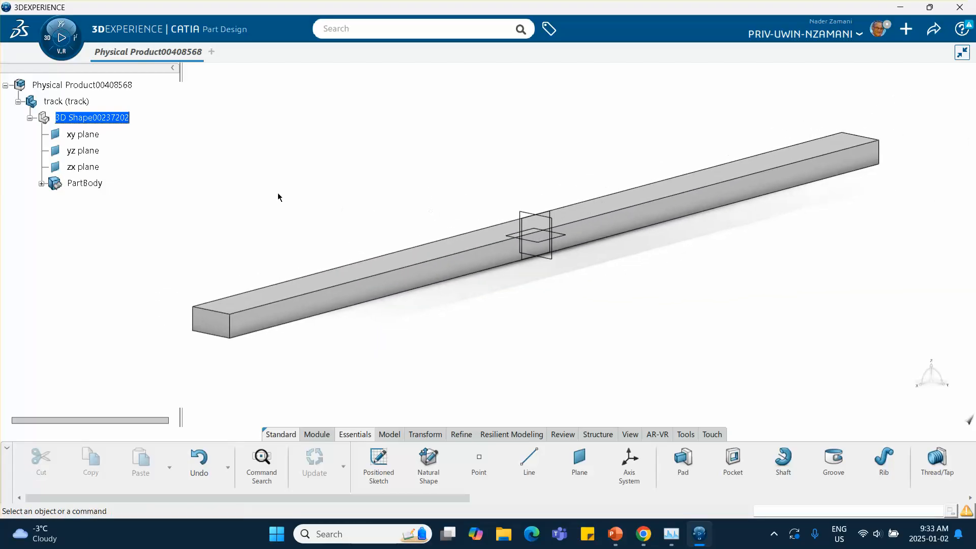
# Activate the root physical product for assembly editing and insert a new 3D part under it
pyautogui.click(101, 86)
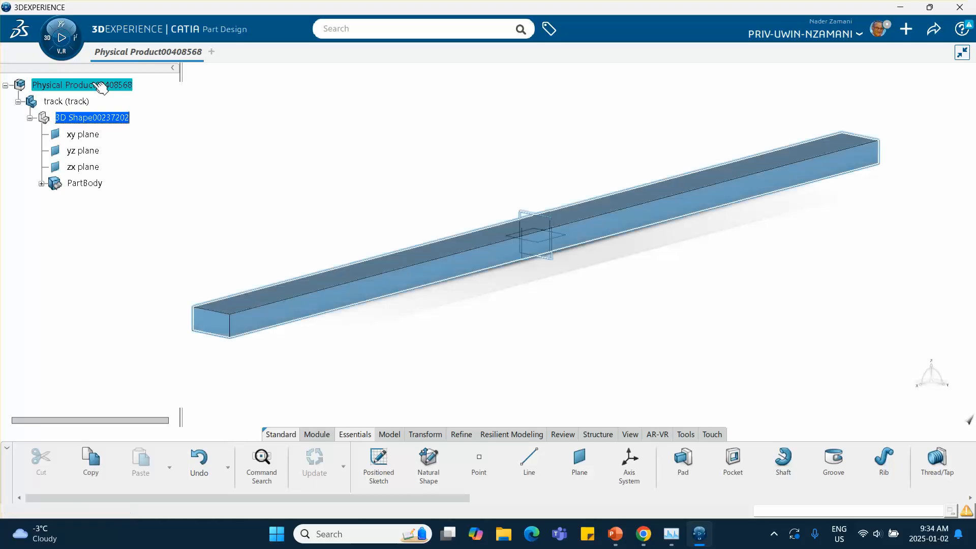
pyautogui.doubleClick(92, 83)
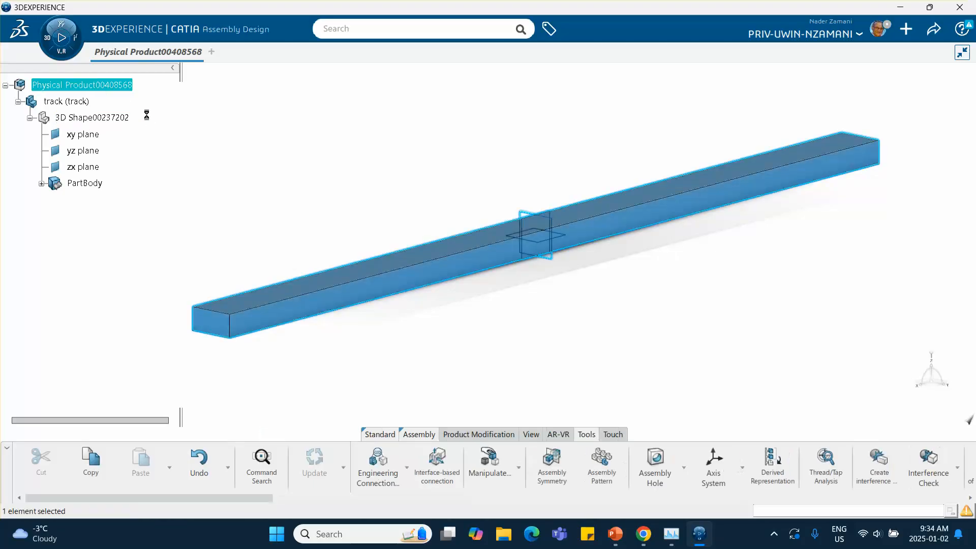
pyautogui.rightClick(92, 86)
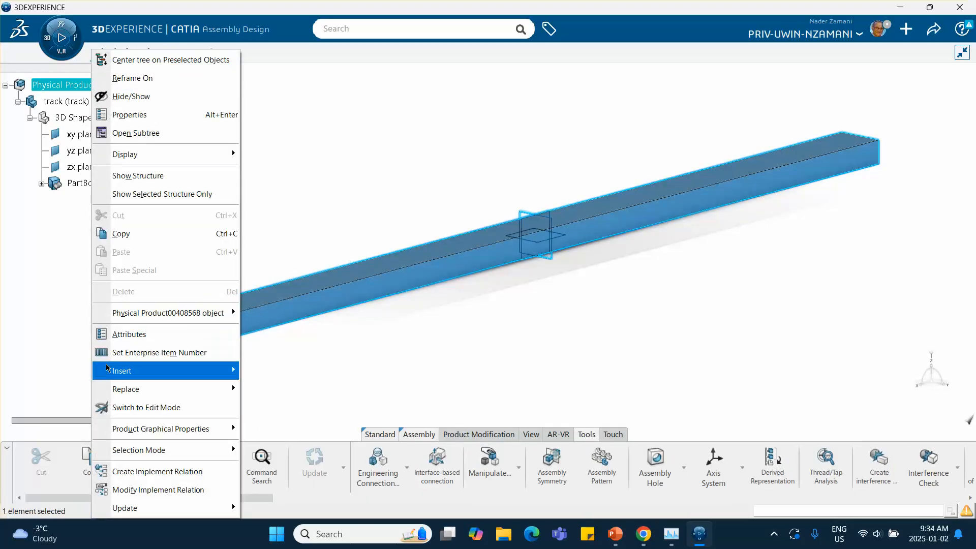
pyautogui.moveTo(168, 382)
pyautogui.click(272, 127)
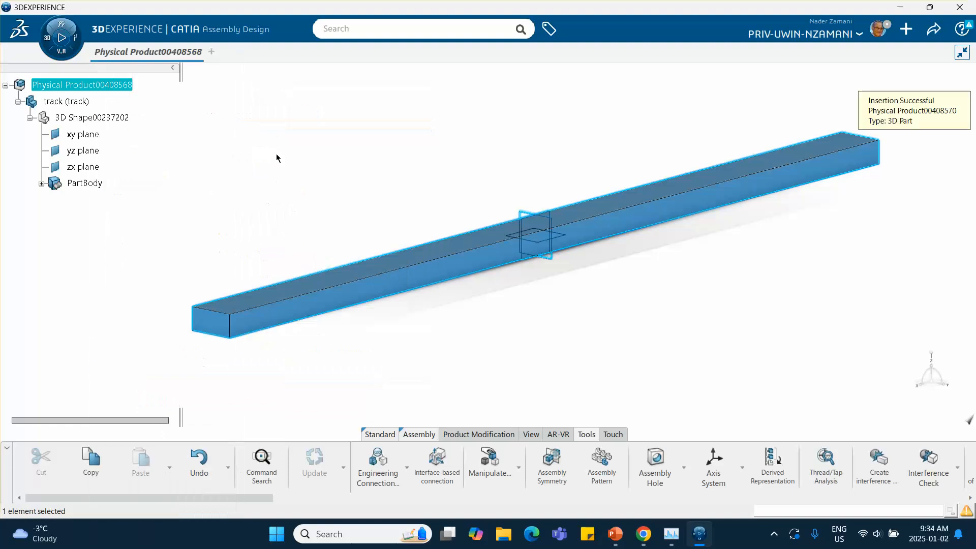
# Set both the instance title and the title of the newly inserted part to "block"
pyautogui.rightClick(130, 200)
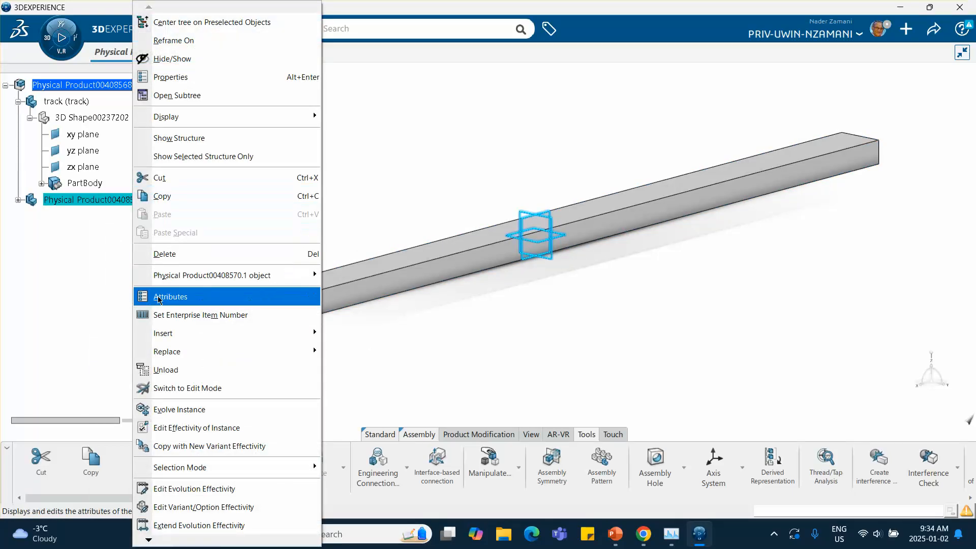
pyautogui.click(171, 77)
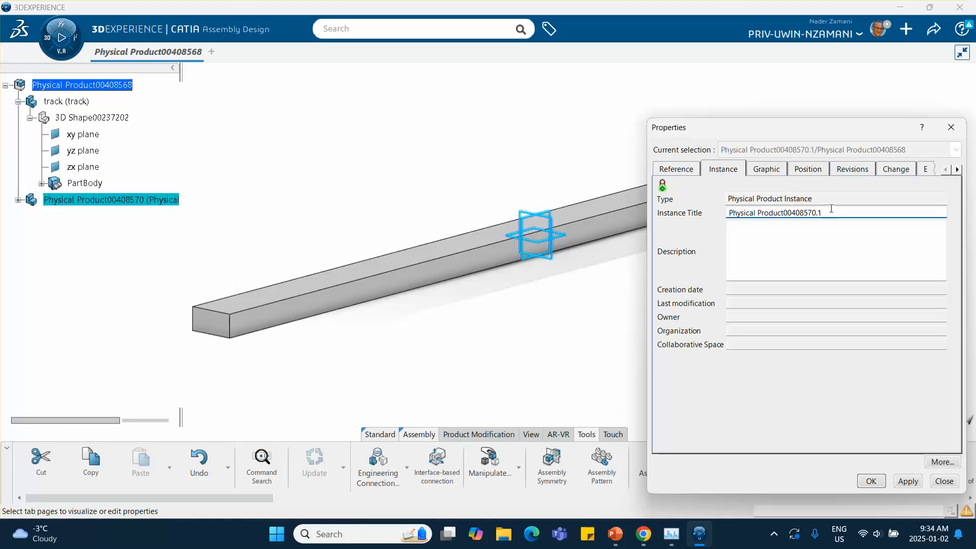
pyautogui.moveTo(832, 209); pyautogui.dragTo(662, 187)
pyautogui.write('block')
pyautogui.click(677, 168)
pyautogui.moveTo(844, 213); pyautogui.dragTo(598, 197)
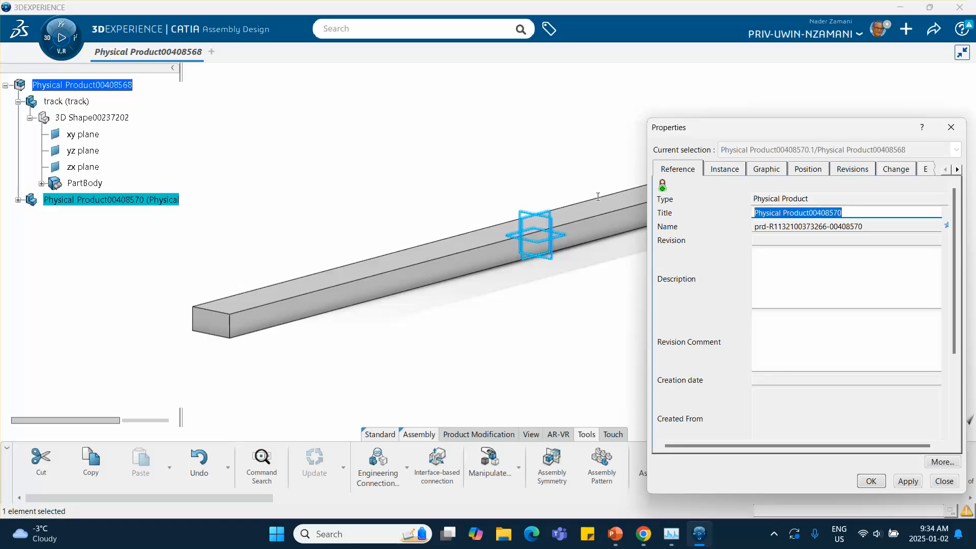
pyautogui.write('blo')
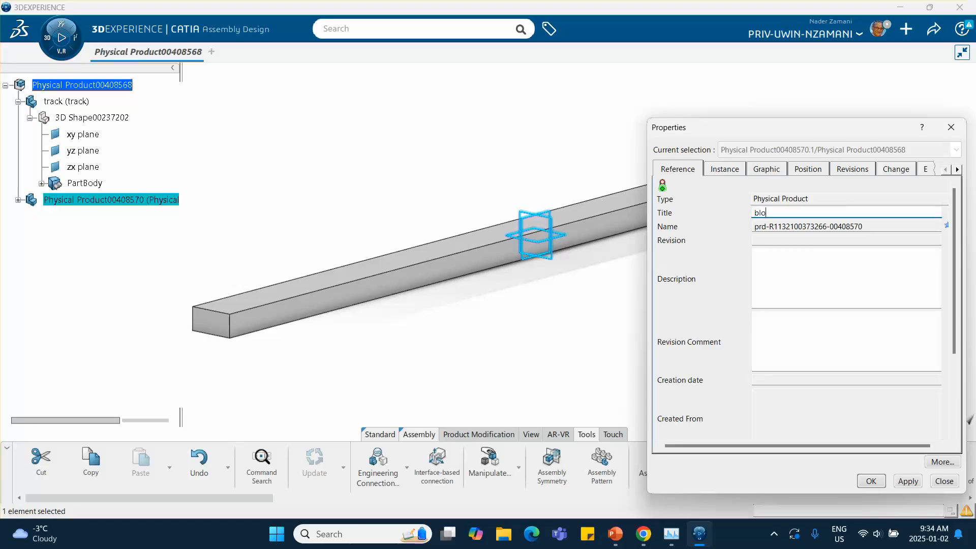
pyautogui.write('ck')
pyautogui.click(871, 480)
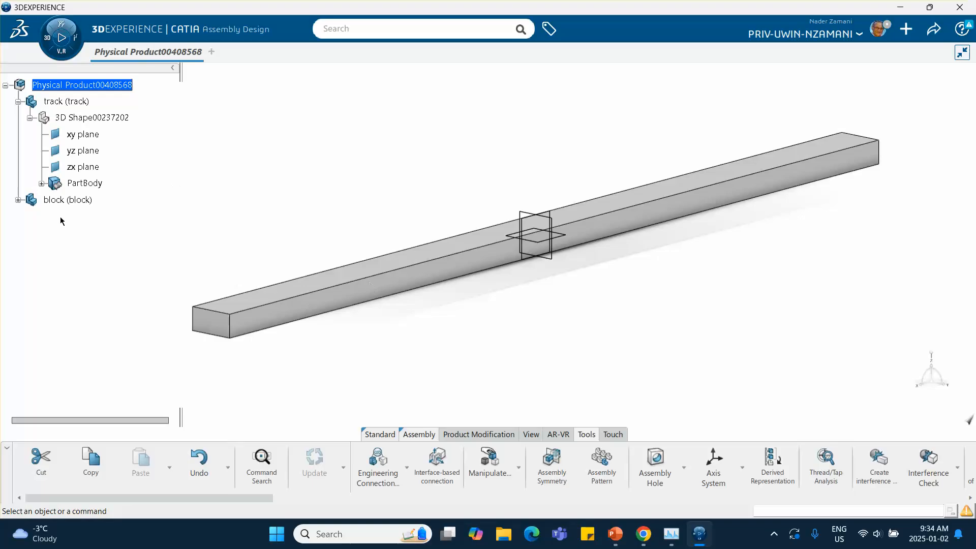
# Open the block part's 3D shape for editing in Part Design and start a sketch on its yz plane
pyautogui.click(18, 201)
pyautogui.doubleClick(87, 216)
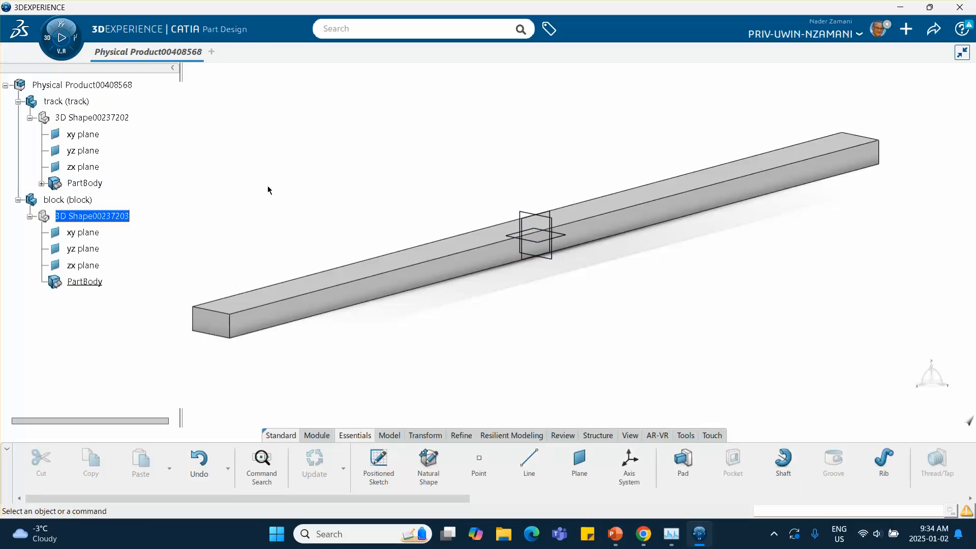
pyautogui.click(532, 217)
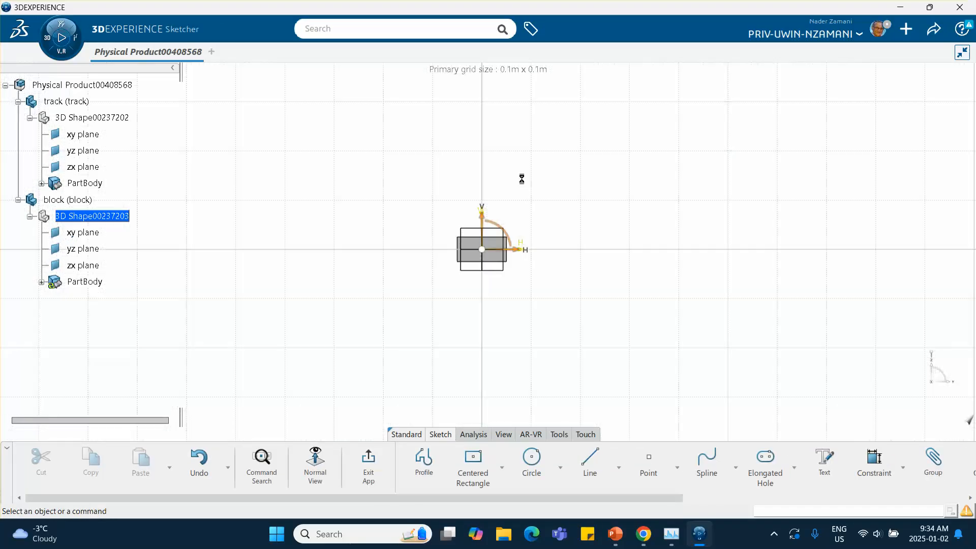
pyautogui.moveTo(521, 179)
pyautogui.mouseDown(button='middle')
pyautogui.moveTo(511, 251)
pyautogui.moveTo(511, 234)
pyautogui.mouseUp(button='middle')
pyautogui.click(511, 252)
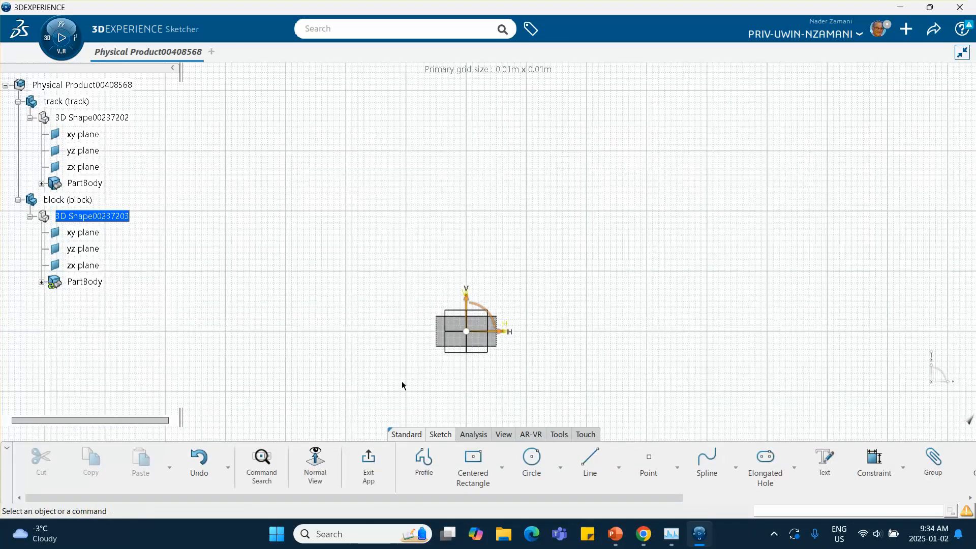
# Draw a centered rectangle about 13 mm wide above the track's cross-section, with its center on the vertical axis
pyautogui.click(473, 465)
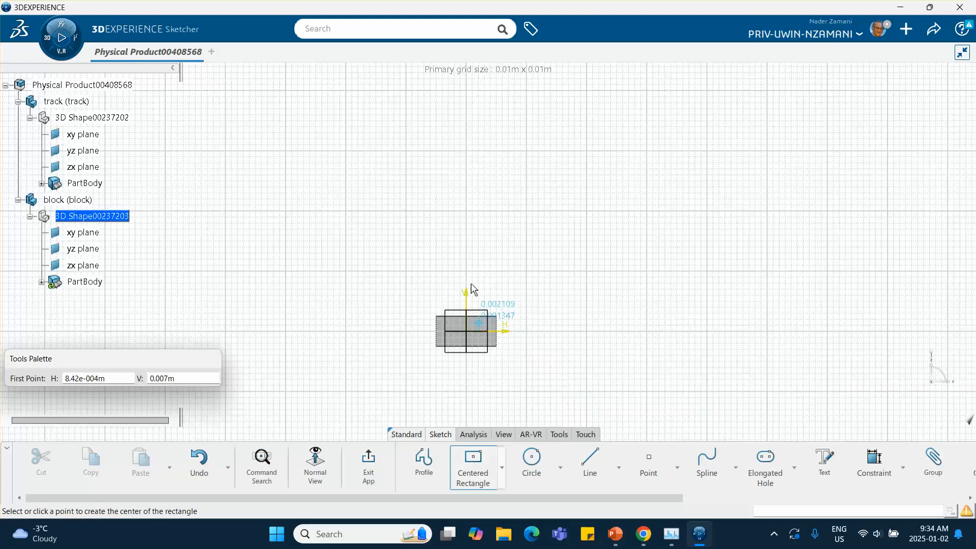
pyautogui.click(466, 250)
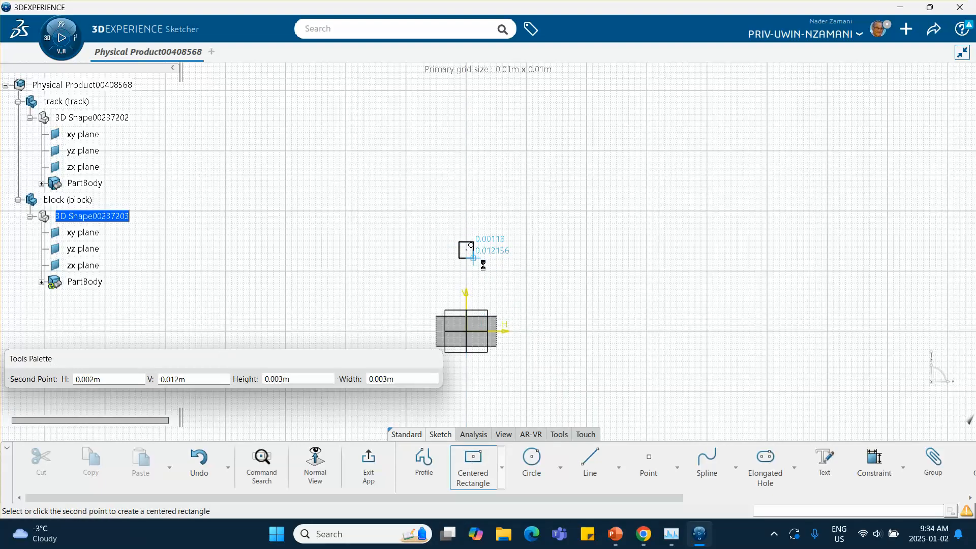
pyautogui.click(505, 283)
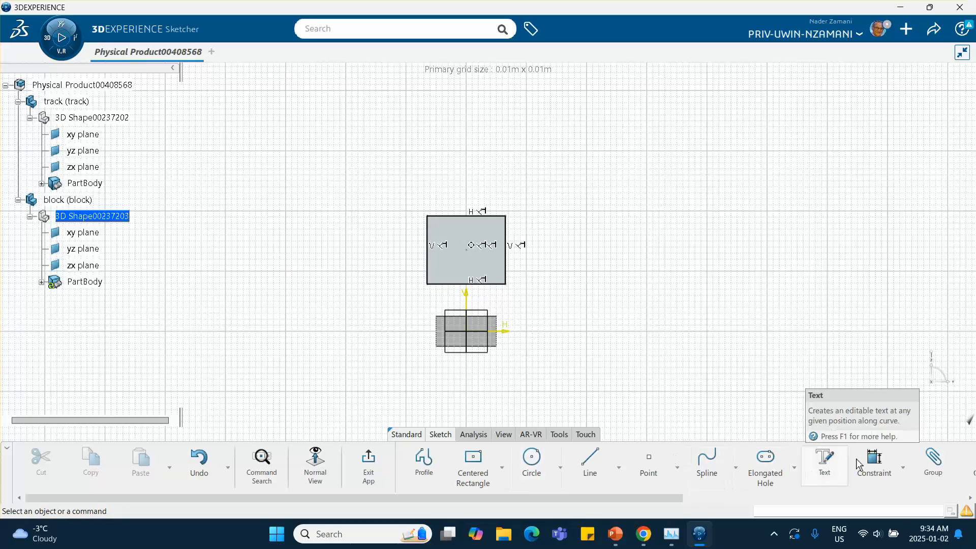
# Dimension the block rectangle's top edge, set its width to 10 mm, and accept scaling all sketch elements
pyautogui.click(875, 460)
pyautogui.click(463, 217)
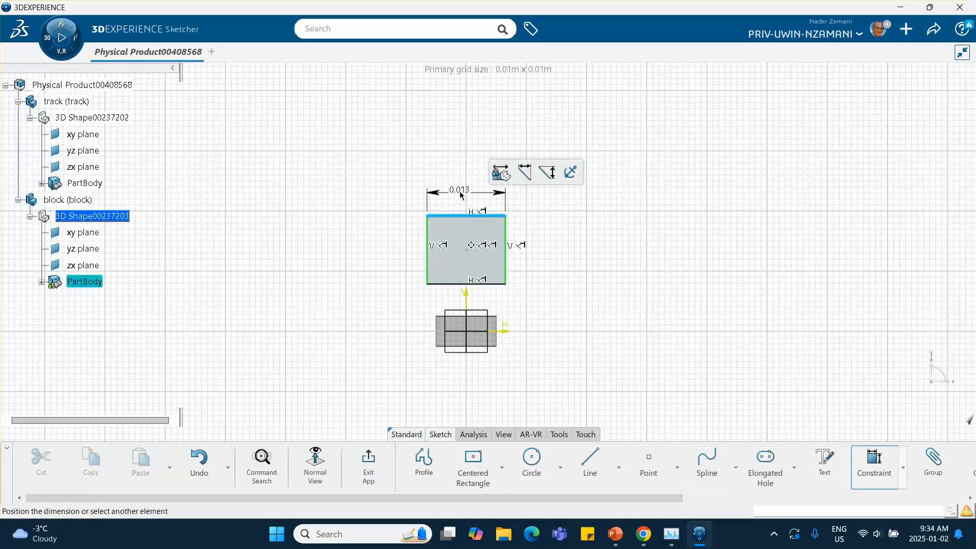
pyautogui.click(465, 195)
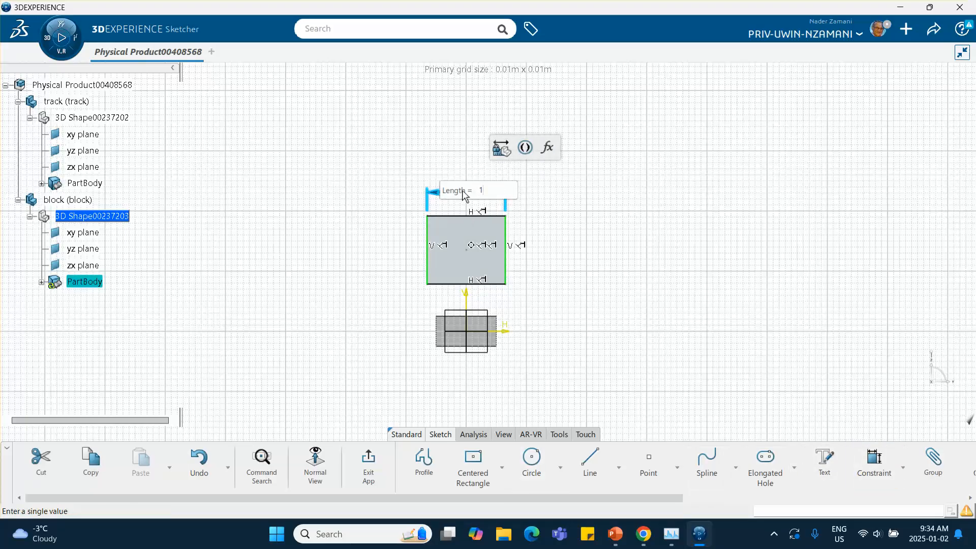
pyautogui.write('10mm')
pyautogui.press('Return')
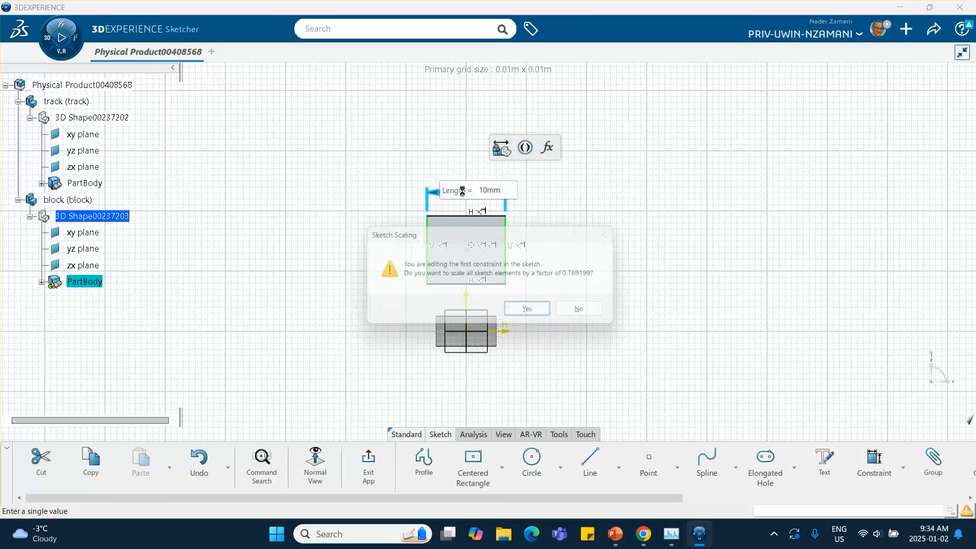
pyautogui.click(532, 313)
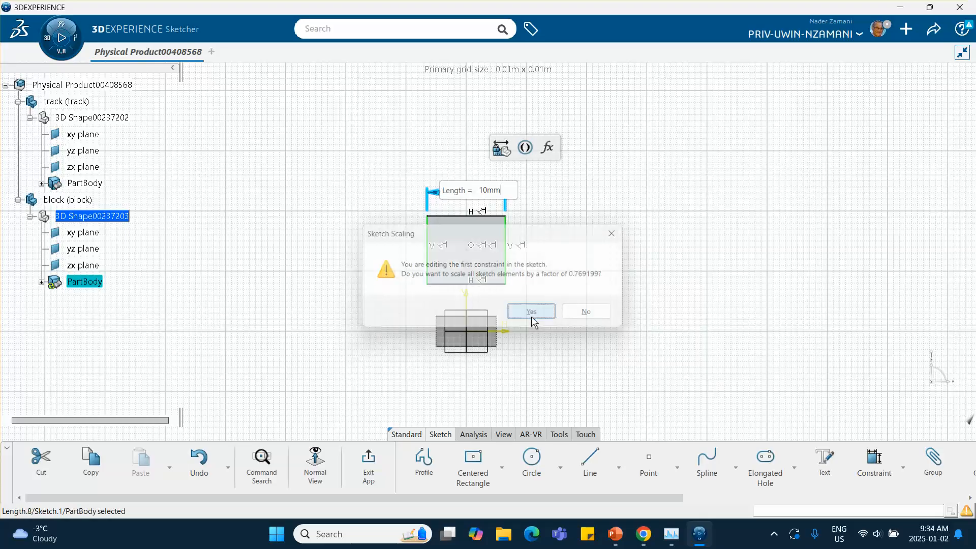
# Dimension the block rectangle's vertical side and set its height to 10 mm
pyautogui.click(500, 285)
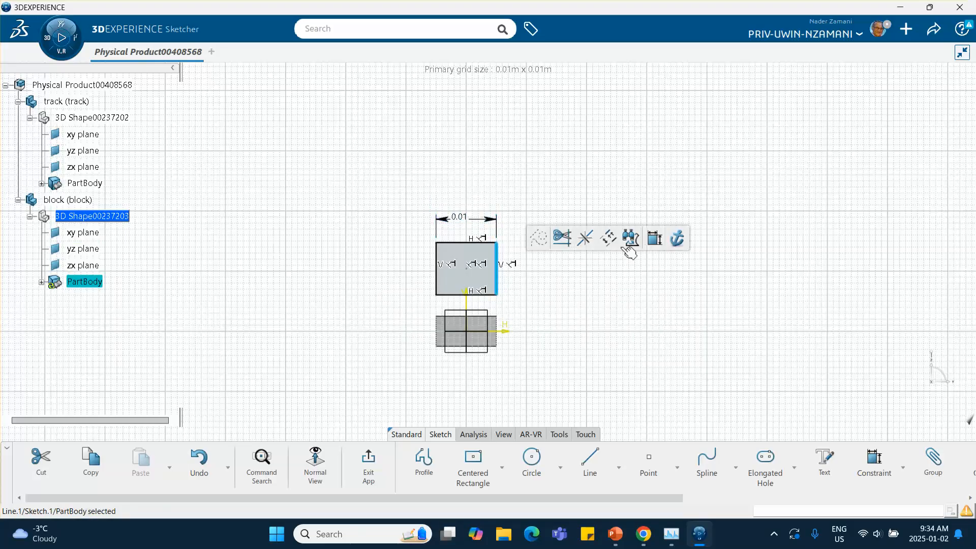
pyautogui.click(630, 246)
pyautogui.click(549, 274)
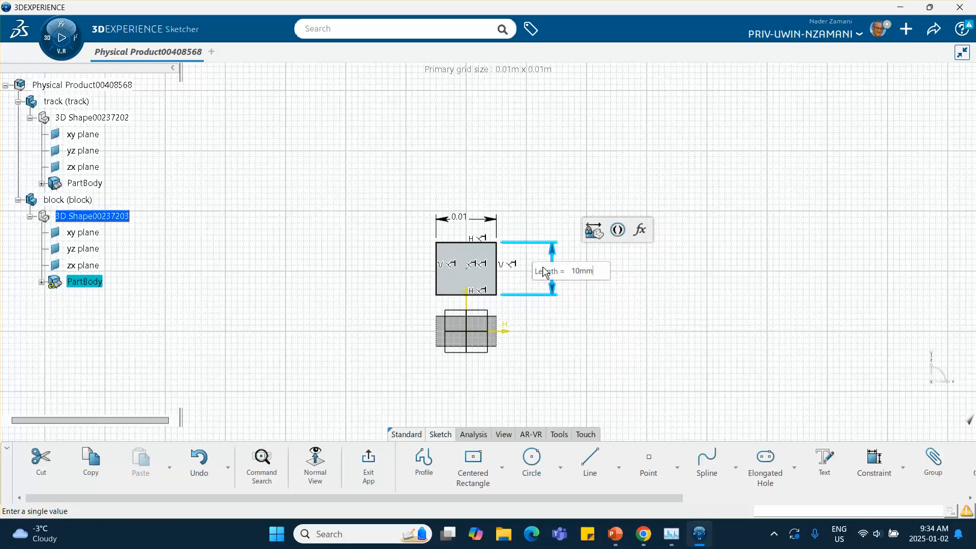
pyautogui.write('10mm')
pyautogui.press('Return')
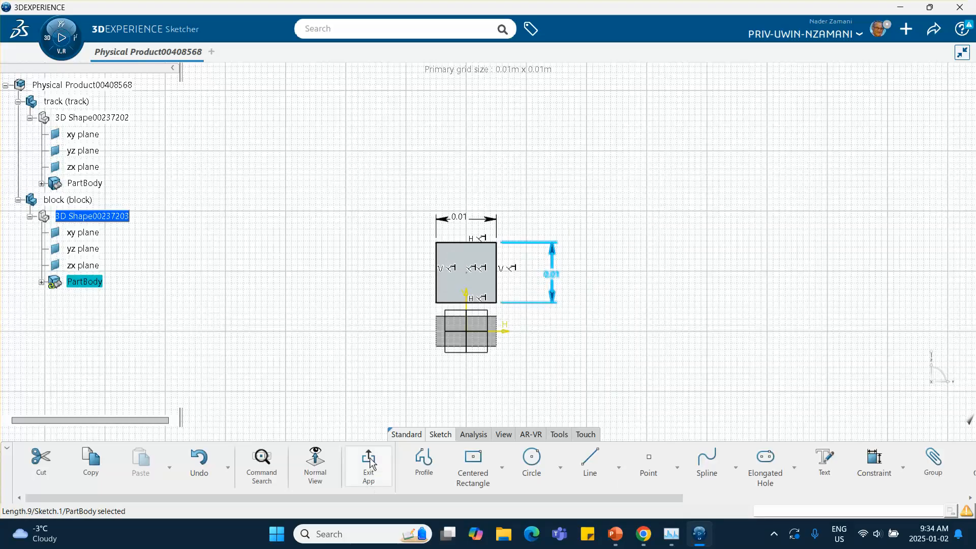
# Finish the block's sketch and return to Part Design
pyautogui.click(370, 463)
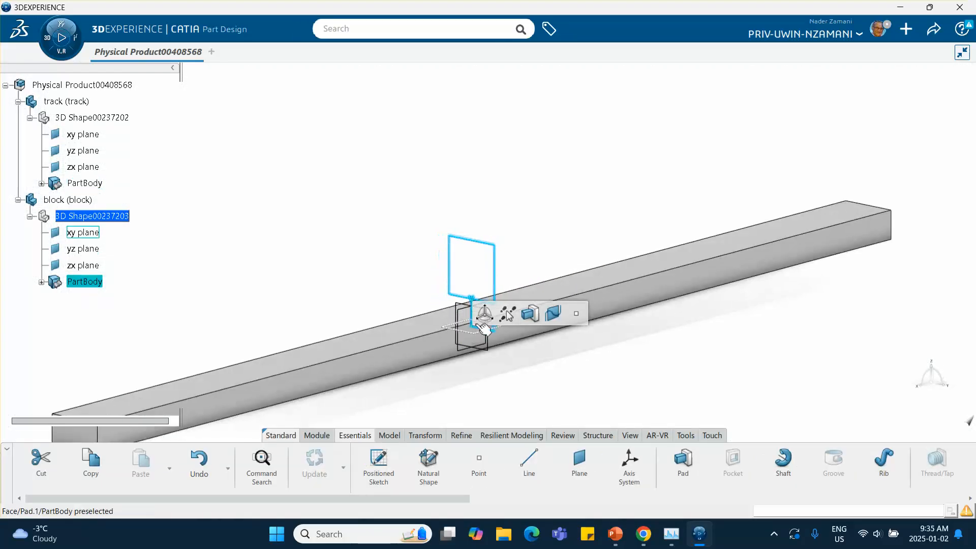
pyautogui.click(530, 314)
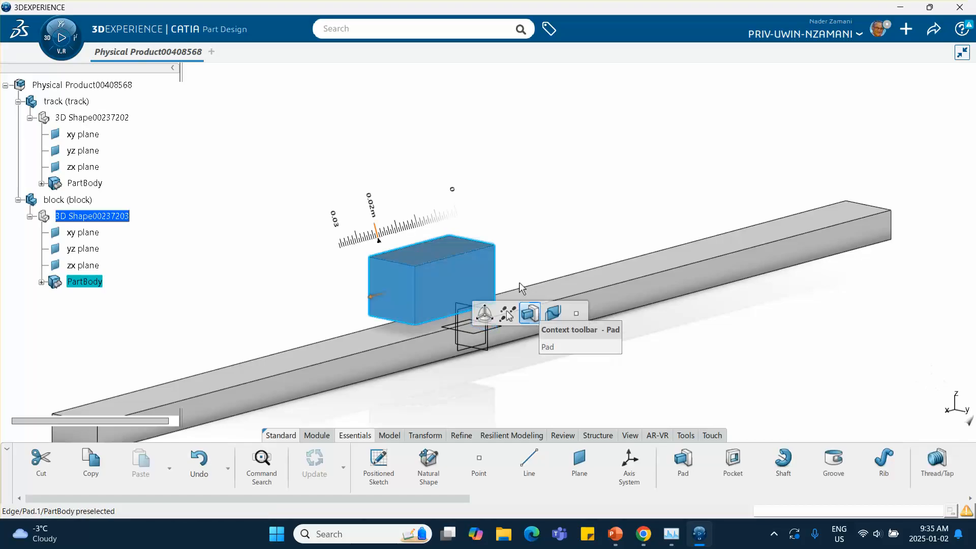
pyautogui.click(455, 275)
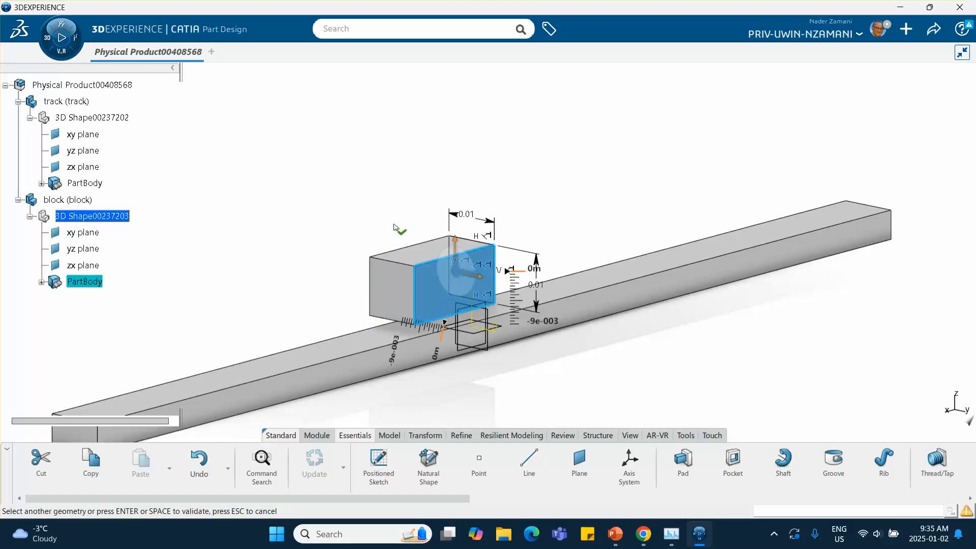
pyautogui.press('Escape')
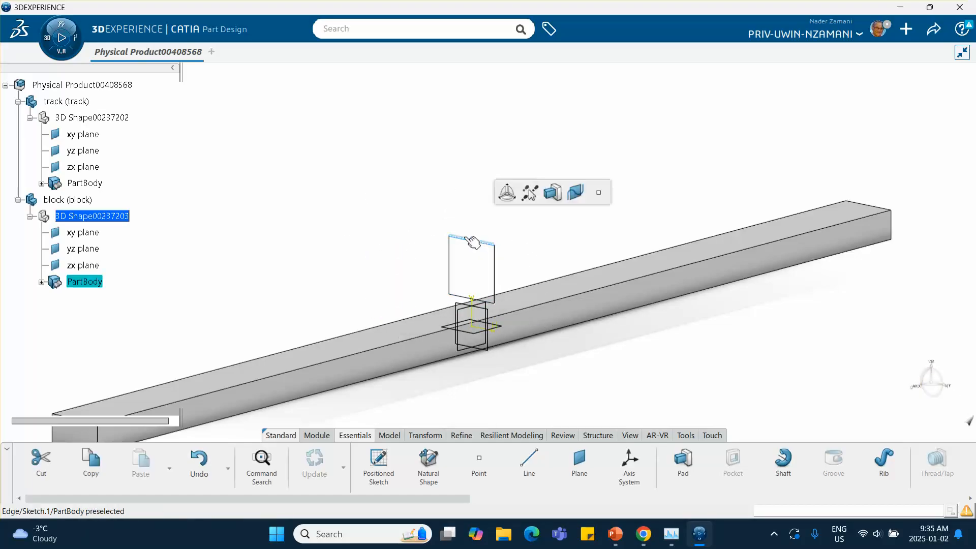
# Pad the block's square sketch and set the pad's length to 10 mm
pyautogui.click(553, 192)
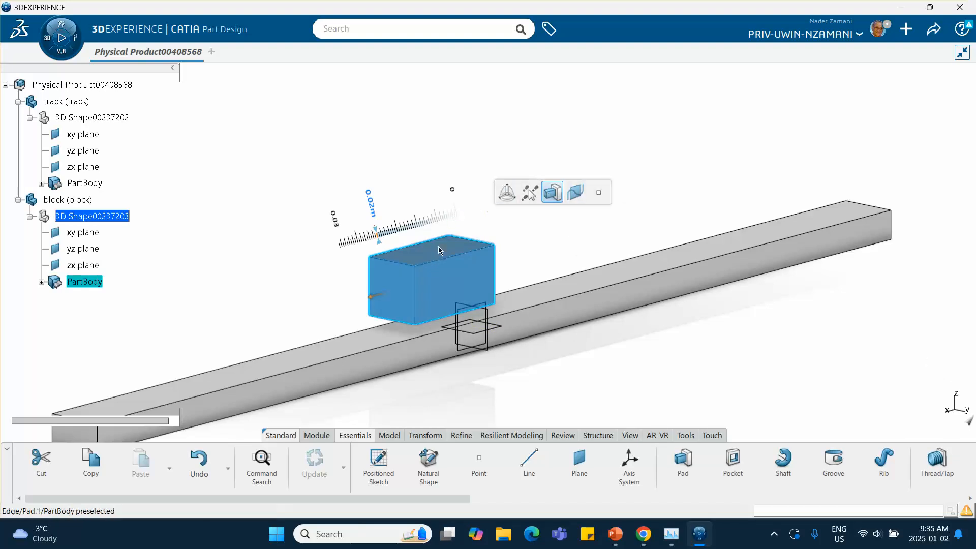
pyautogui.press('Return')
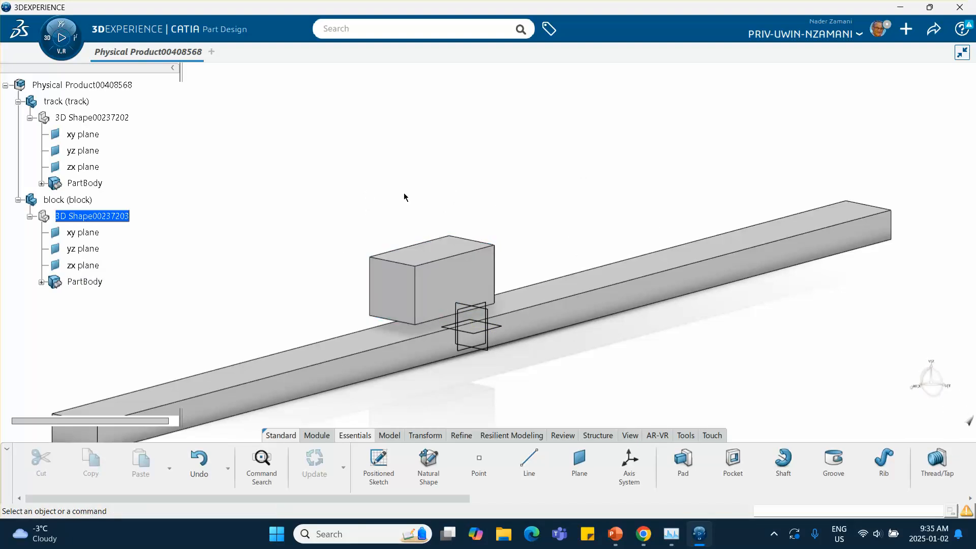
pyautogui.doubleClick(441, 269)
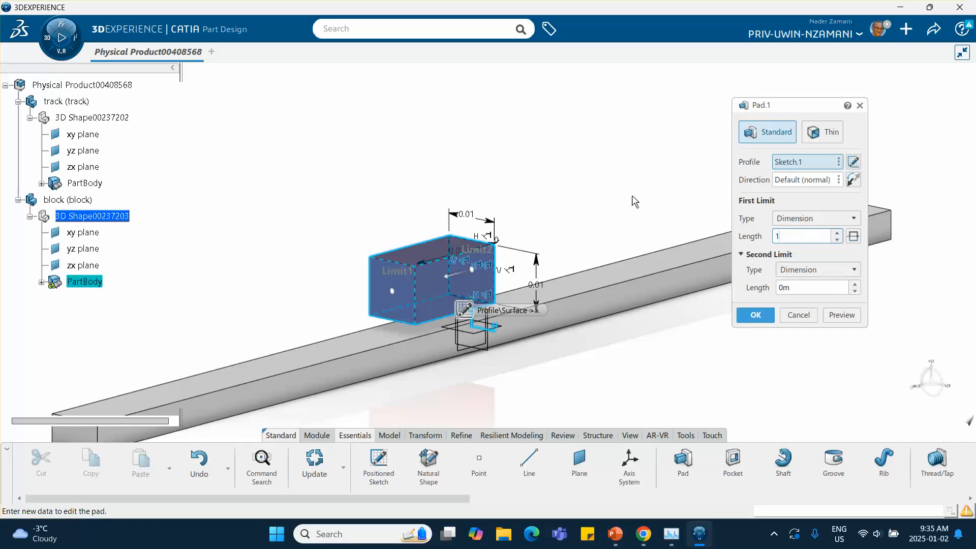
pyautogui.write('10mm')
pyautogui.press('Return')
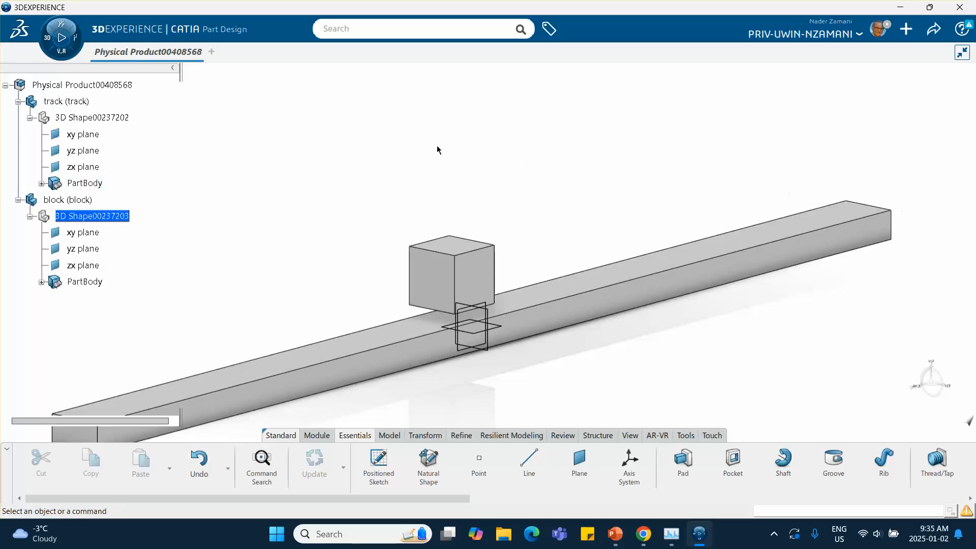
# Activate the top-level product in Assembly Design and insert a new 3D part into it
pyautogui.click(81, 85)
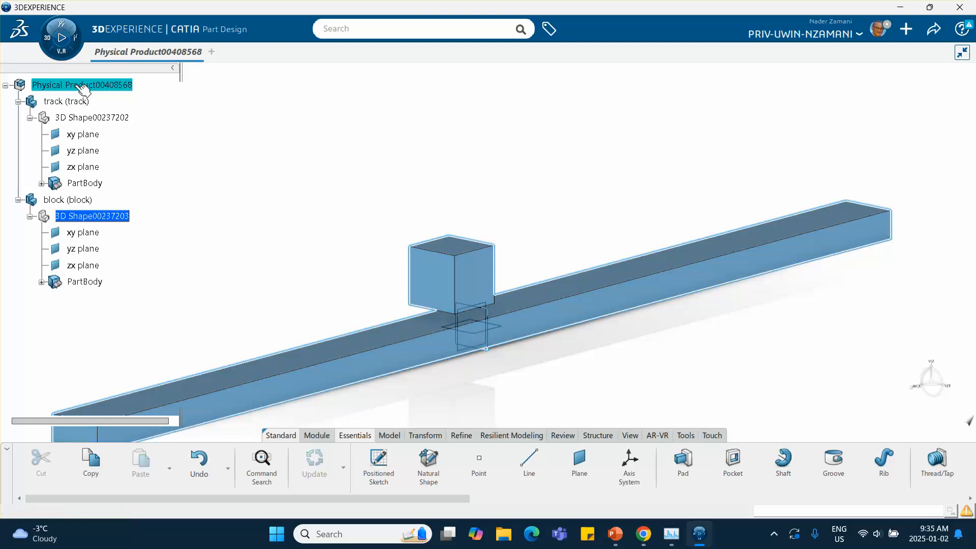
pyautogui.click(126, 117)
pyautogui.click(148, 111)
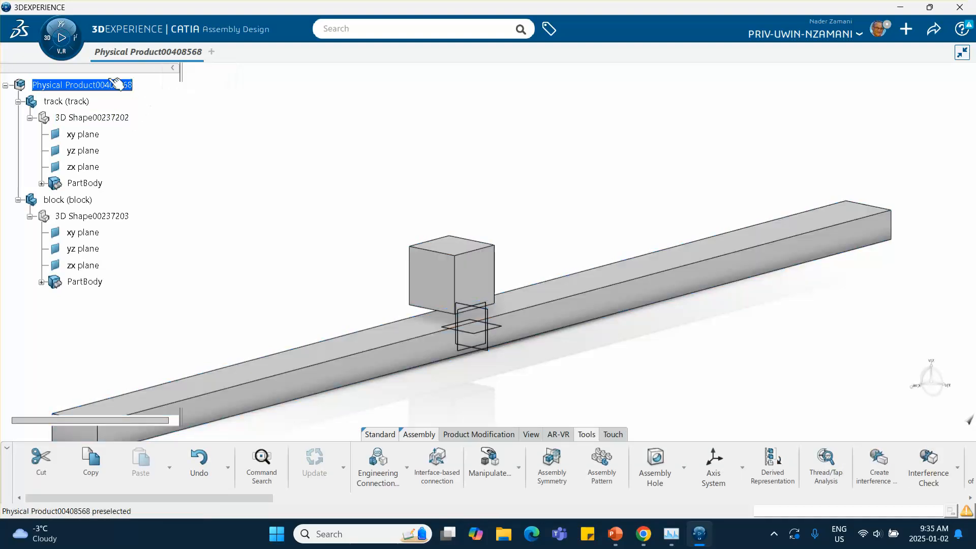
pyautogui.rightClick(110, 78)
pyautogui.rightClick(89, 85)
pyautogui.rightClick(89, 85)
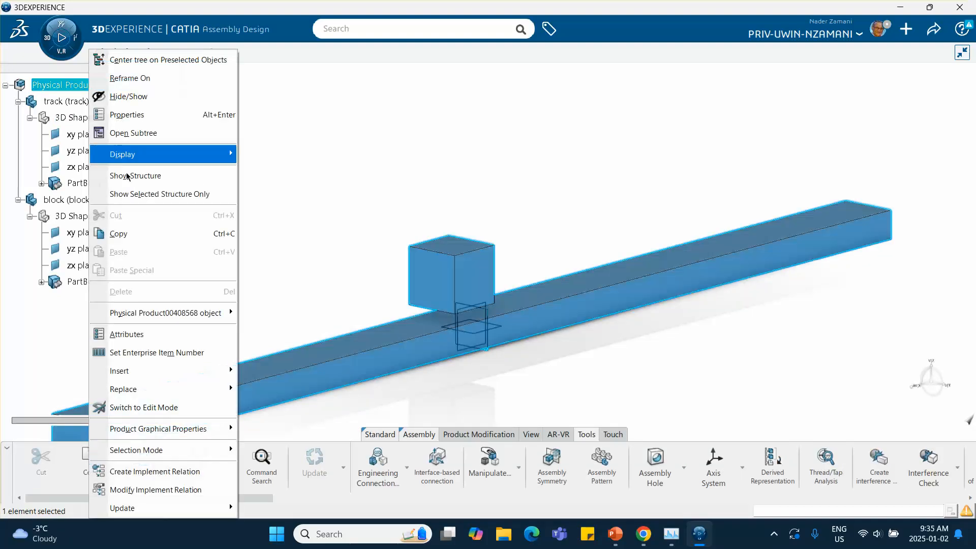
pyautogui.moveTo(202, 374)
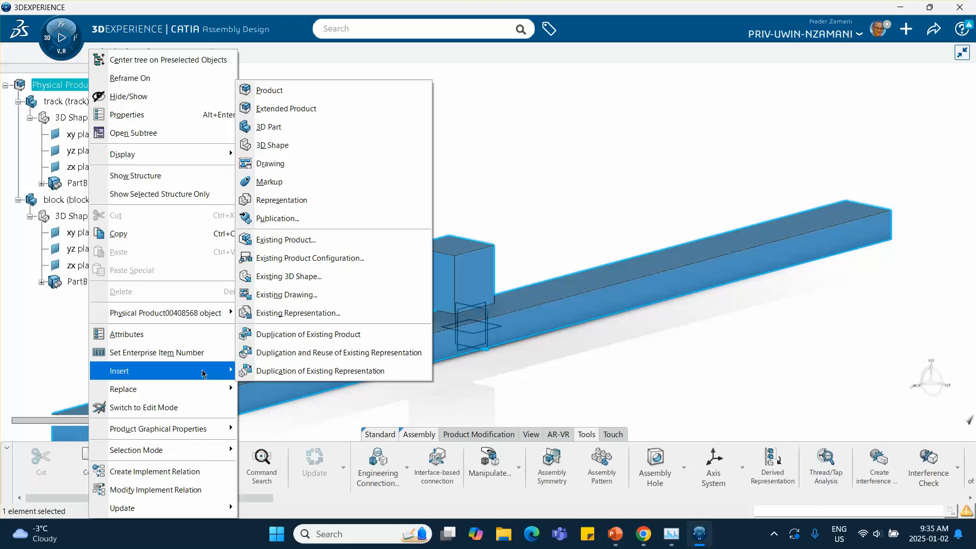
pyautogui.click(281, 131)
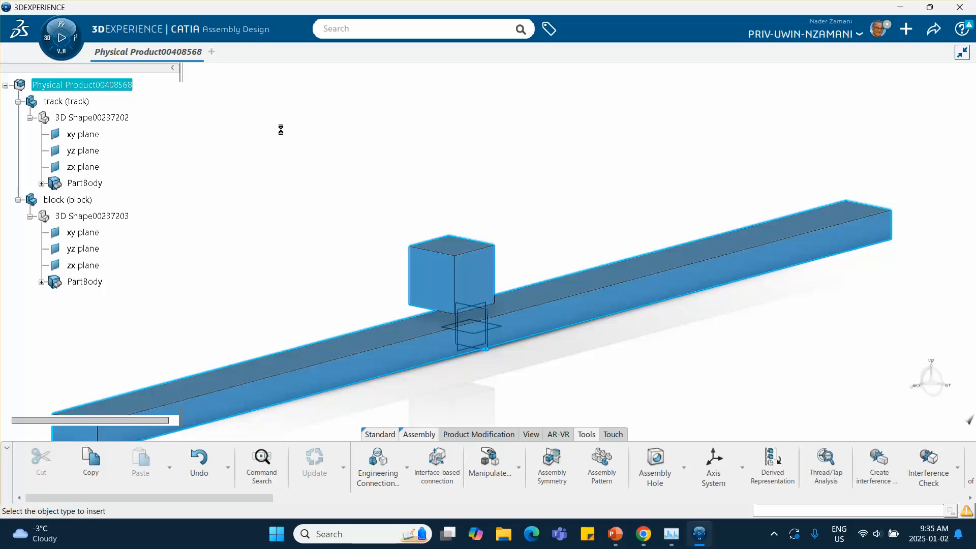
# Open the new part's properties, set its reference title to "rotating mass", and copy that title text
pyautogui.rightClick(105, 304)
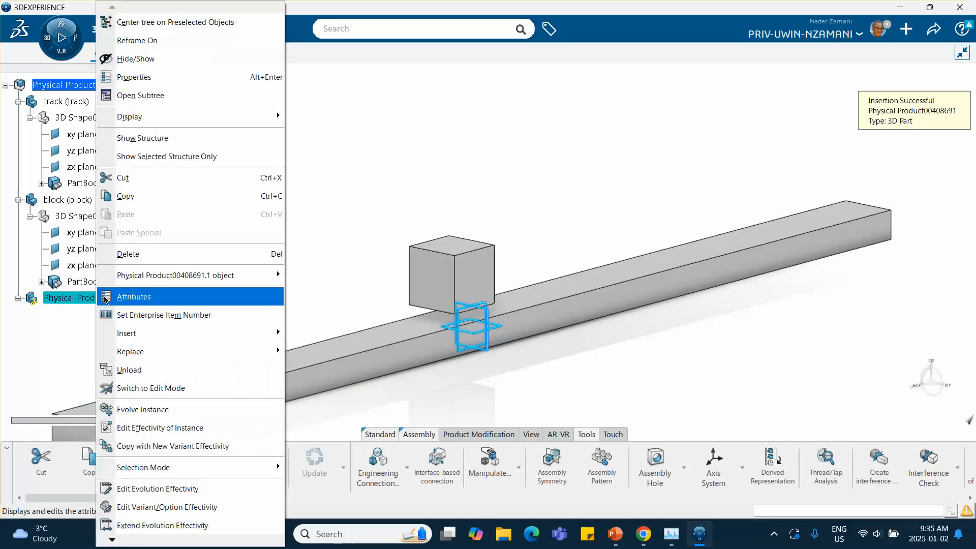
pyautogui.click(203, 77)
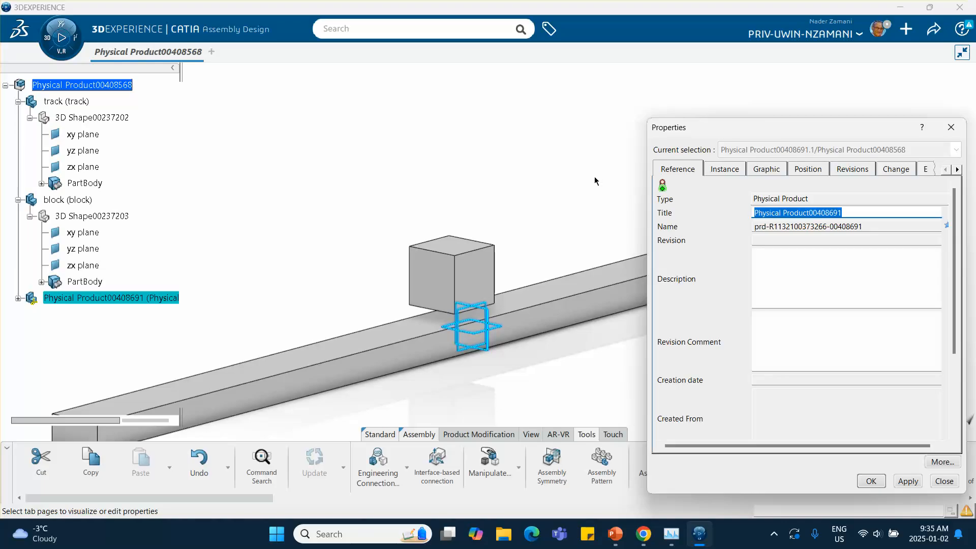
pyautogui.write('rot')
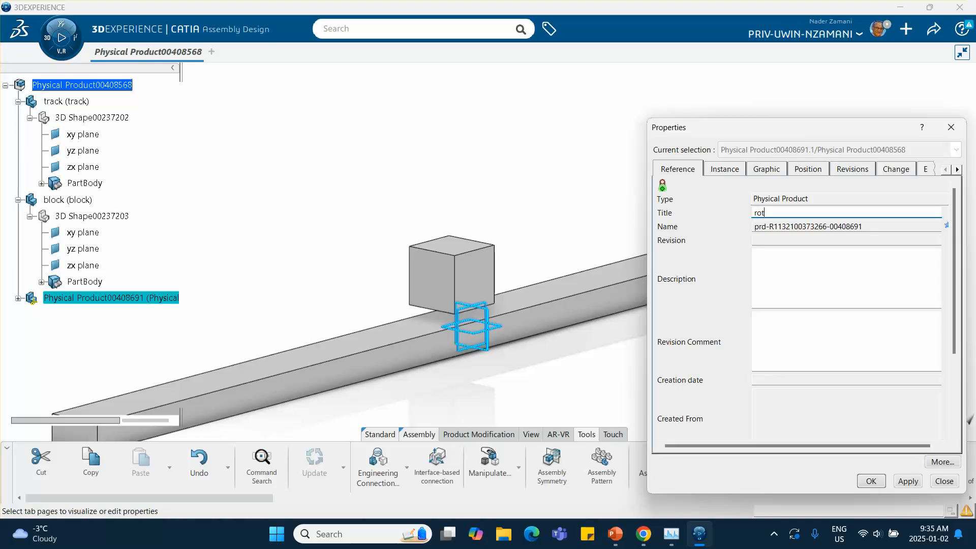
pyautogui.write('atin mass')
pyautogui.click(778, 213)
pyautogui.write('g')
pyautogui.moveTo(785, 209); pyautogui.dragTo(760, 209)
pyautogui.rightClick(761, 211)
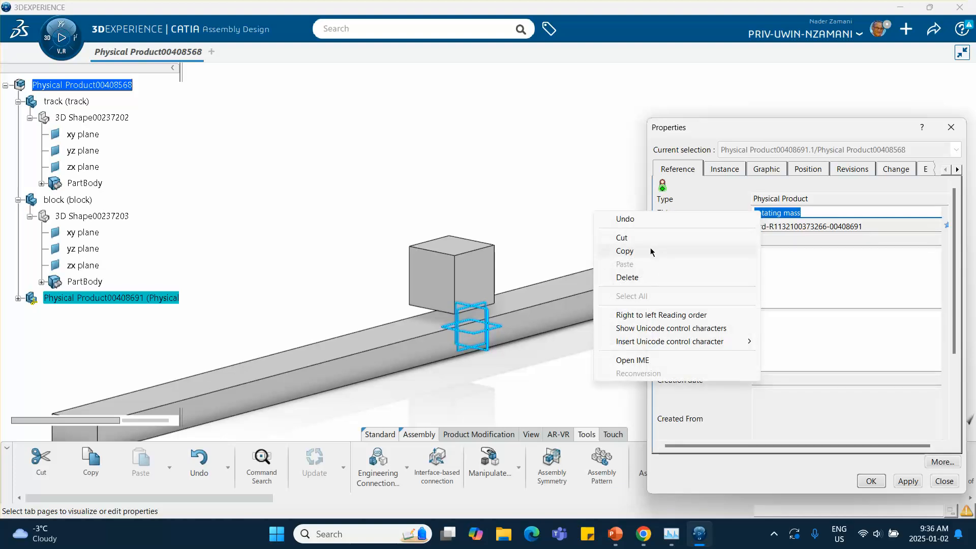
pyautogui.click(651, 252)
# Replace the part's instance title with the copied "rotating mass" and accept the properties
pyautogui.click(728, 174)
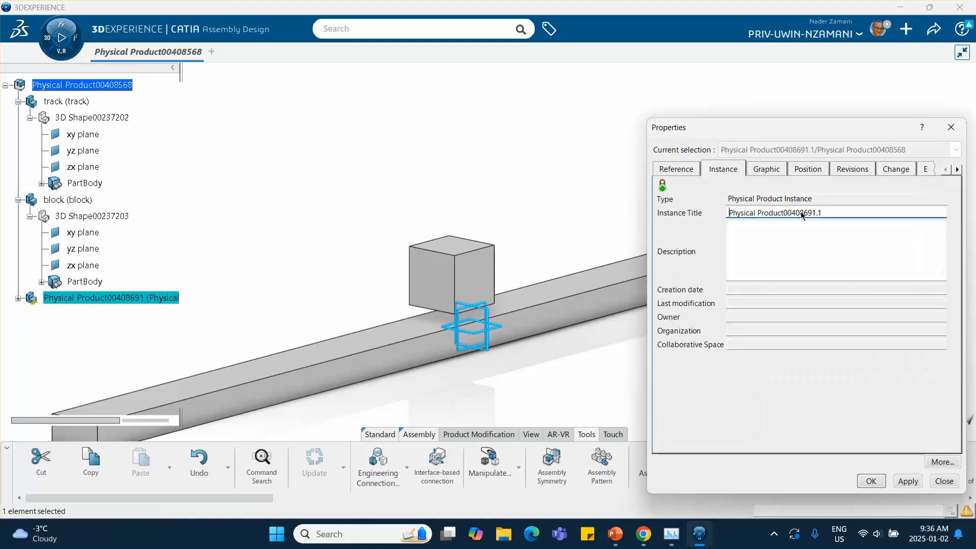
pyautogui.moveTo(827, 213); pyautogui.dragTo(676, 207)
pyautogui.rightClick(768, 212)
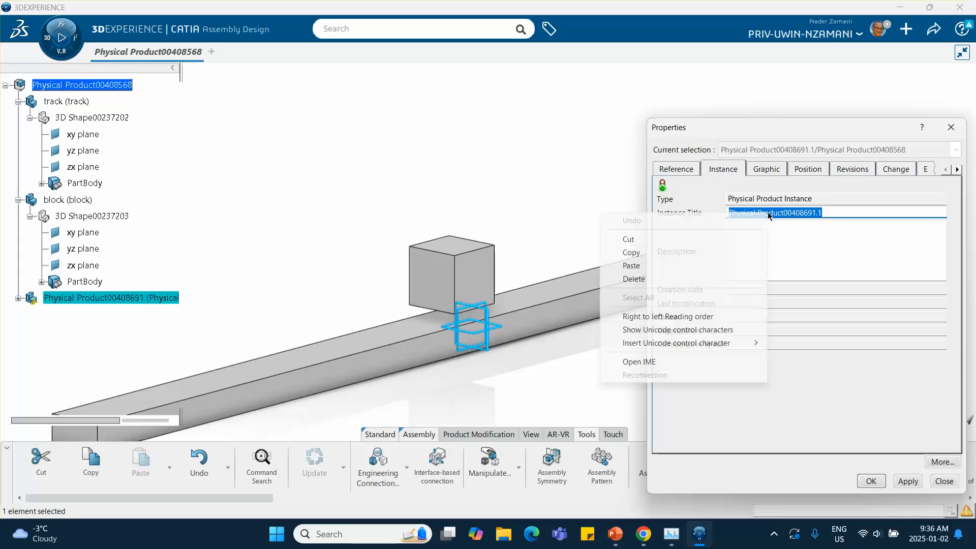
pyautogui.click(665, 268)
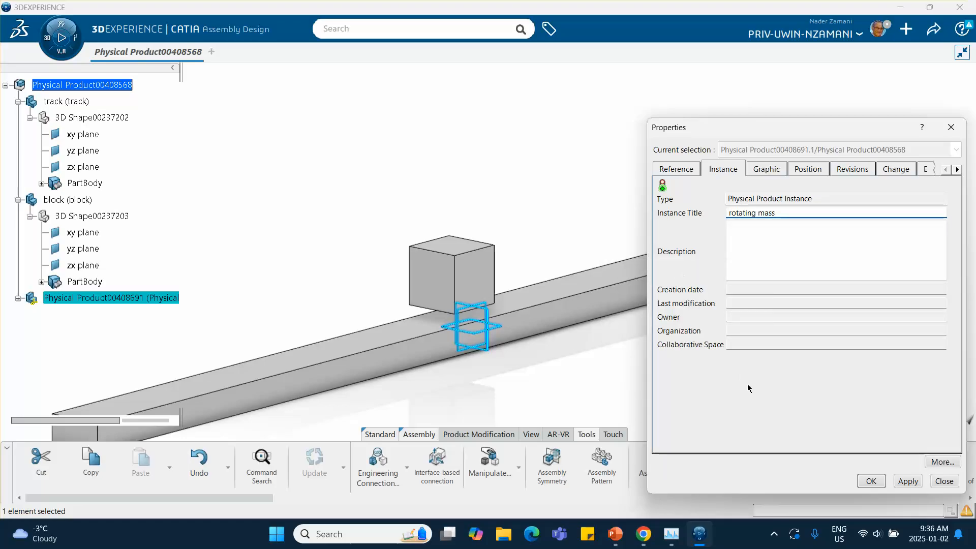
pyautogui.click(871, 481)
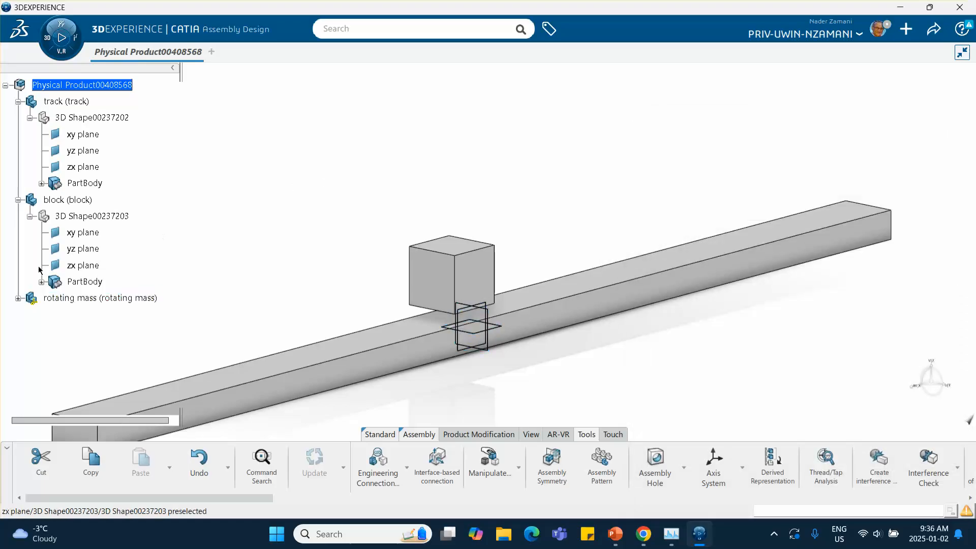
# Open the rotating mass part's 3D shape for editing and start a sketch on the track's top face
pyautogui.click(17, 298)
pyautogui.doubleClick(90, 315)
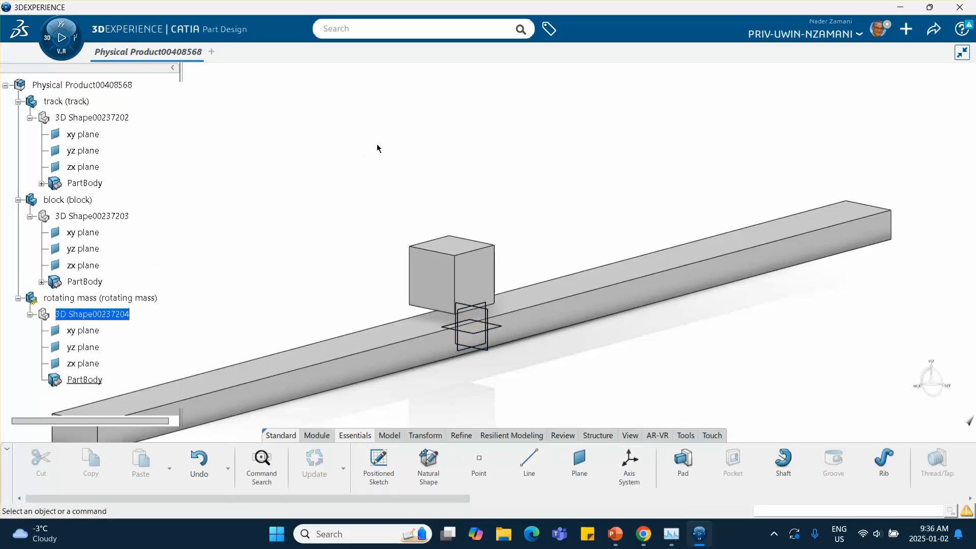
pyautogui.click(839, 213)
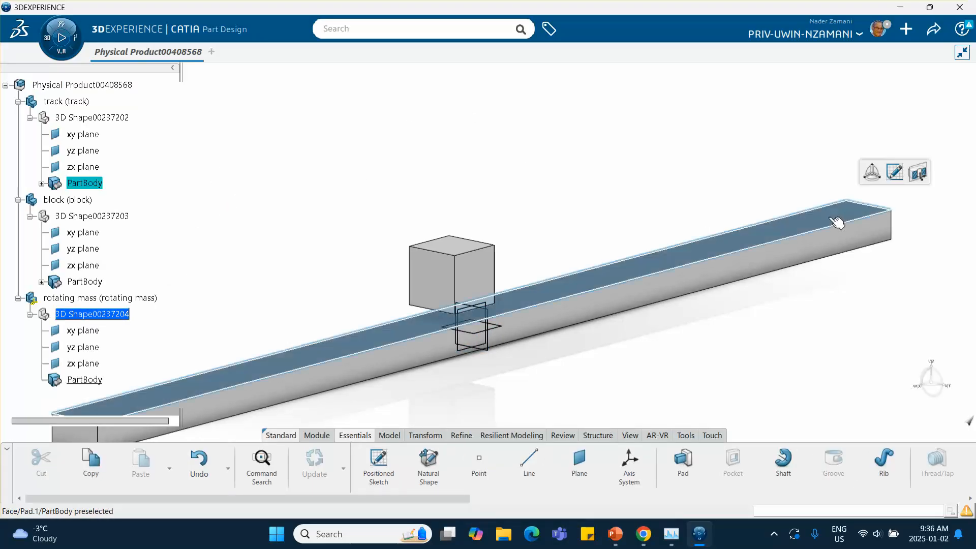
pyautogui.click(894, 173)
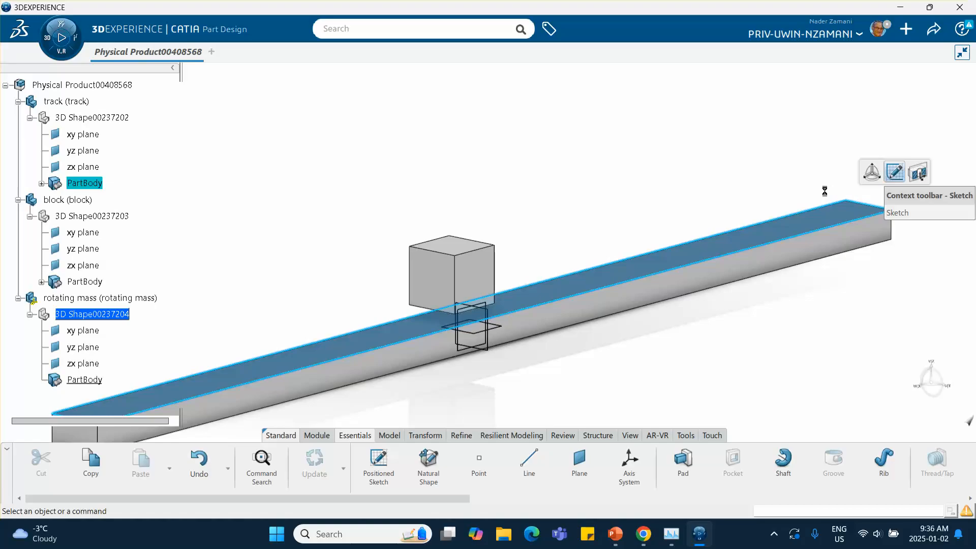
# Draw a circle near the corner at the far end of the track's top face
pyautogui.moveTo(648, 130); pyautogui.dragTo(603, 311, button='middle')
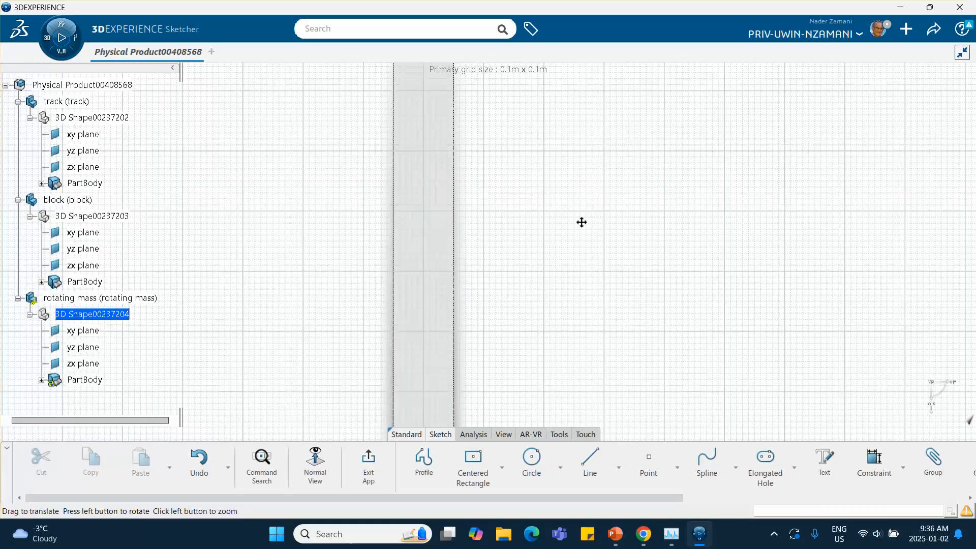
pyautogui.moveTo(582, 222); pyautogui.dragTo(571, 305, button='middle')
pyautogui.moveTo(532, 212)
pyautogui.mouseDown(button='middle')
pyautogui.moveTo(525, 200)
pyautogui.moveTo(515, 273)
pyautogui.moveTo(519, 215)
pyautogui.moveTo(566, 285)
pyautogui.moveTo(563, 245)
pyautogui.mouseUp(button='middle')
pyautogui.moveTo(544, 296); pyautogui.dragTo(543, 269, button='middle')
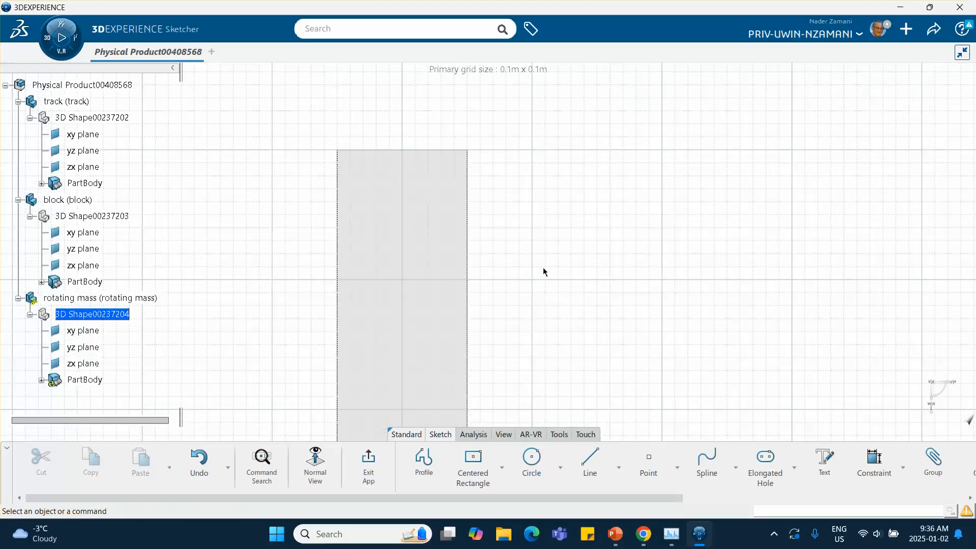
pyautogui.click(530, 458)
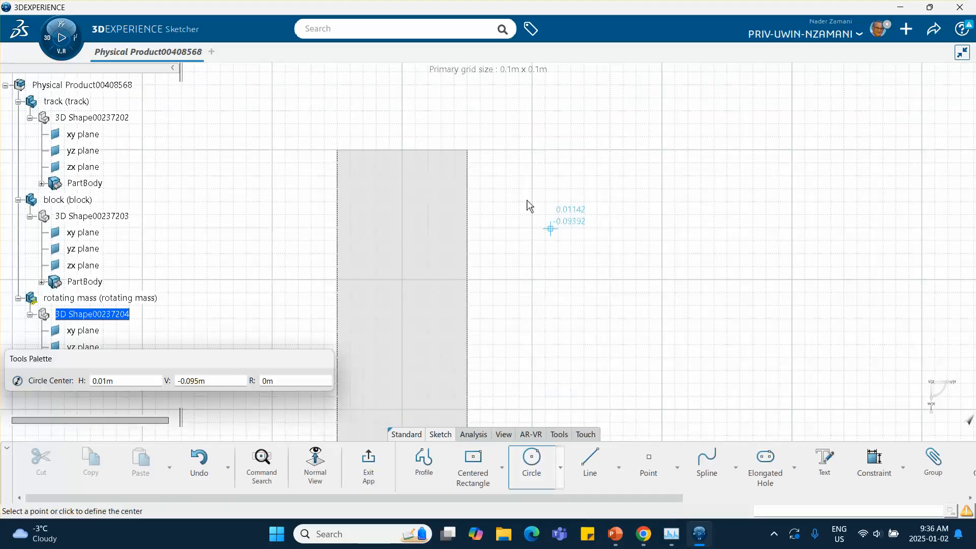
pyautogui.click(457, 136)
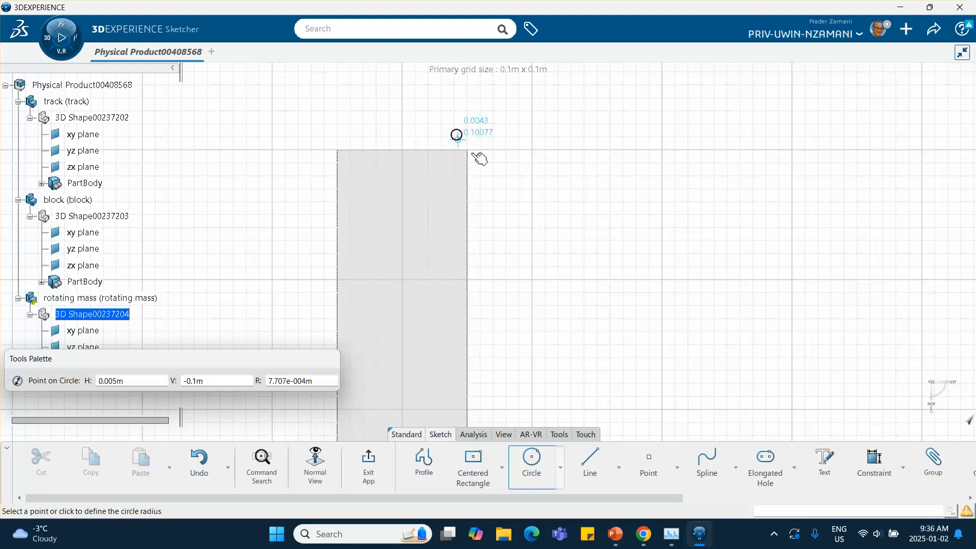
pyautogui.click(497, 167)
pyautogui.click(520, 193)
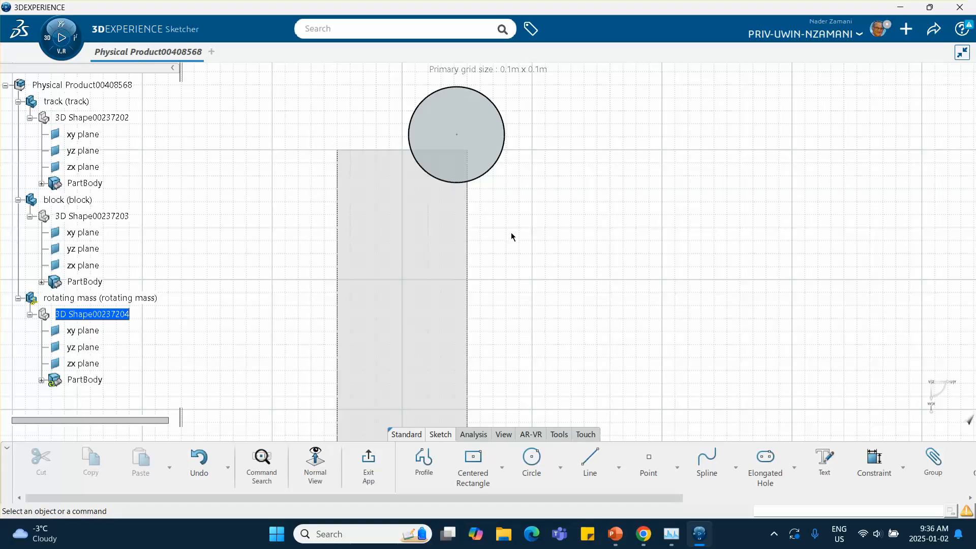
# Constrain the circle's center coincident with the track's corner vertex and exit the sketch
pyautogui.click(463, 141)
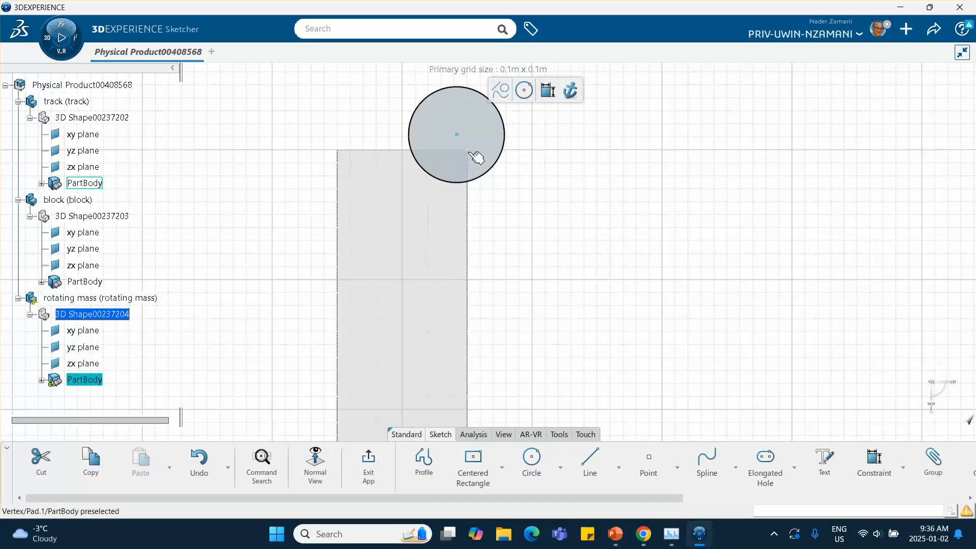
pyautogui.keyDown('ctrl'); pyautogui.click(468, 151); pyautogui.keyUp('ctrl')
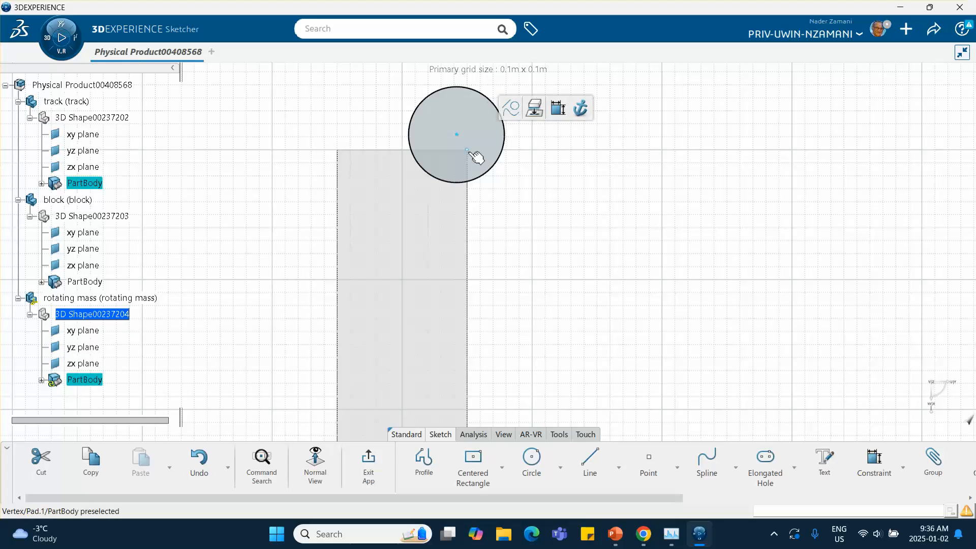
pyautogui.click(903, 467)
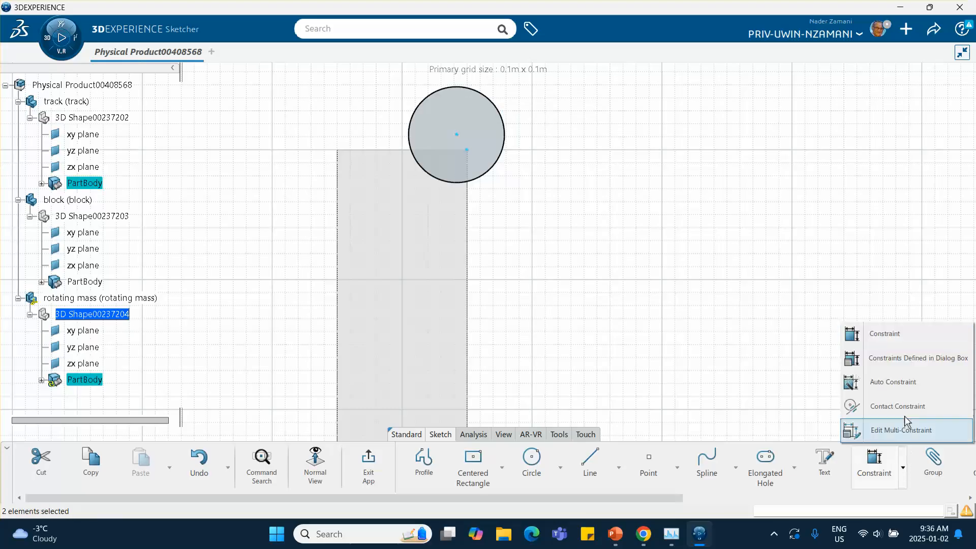
pyautogui.click(886, 367)
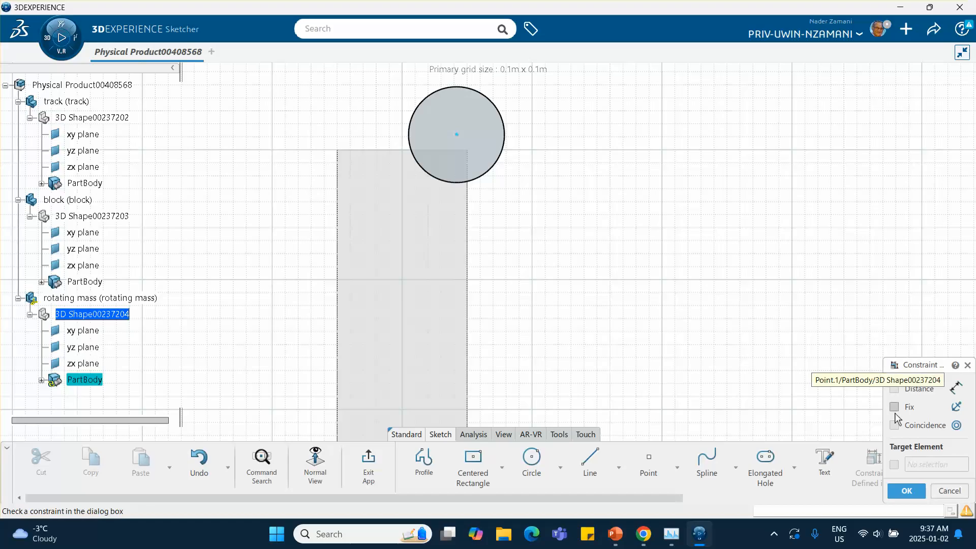
pyautogui.click(894, 425)
pyautogui.click(906, 490)
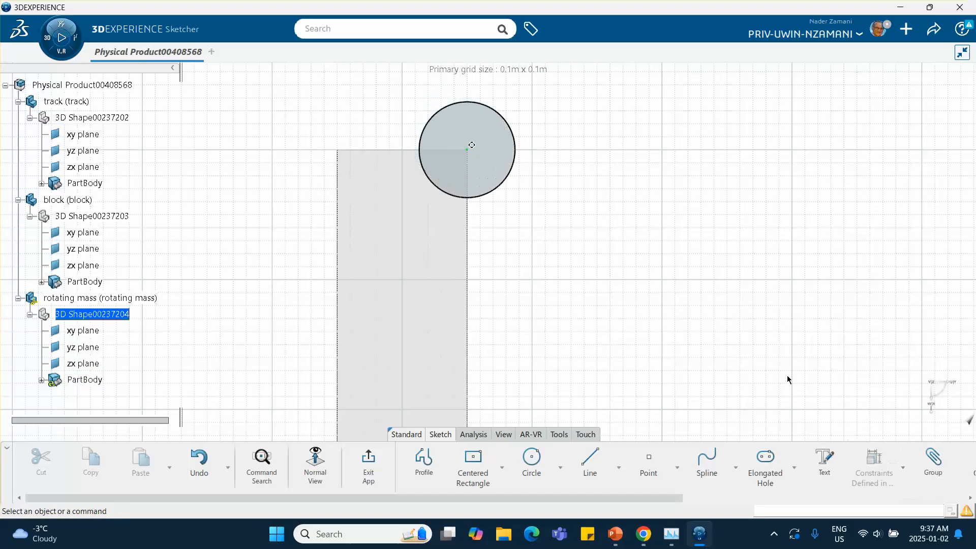
pyautogui.click(366, 461)
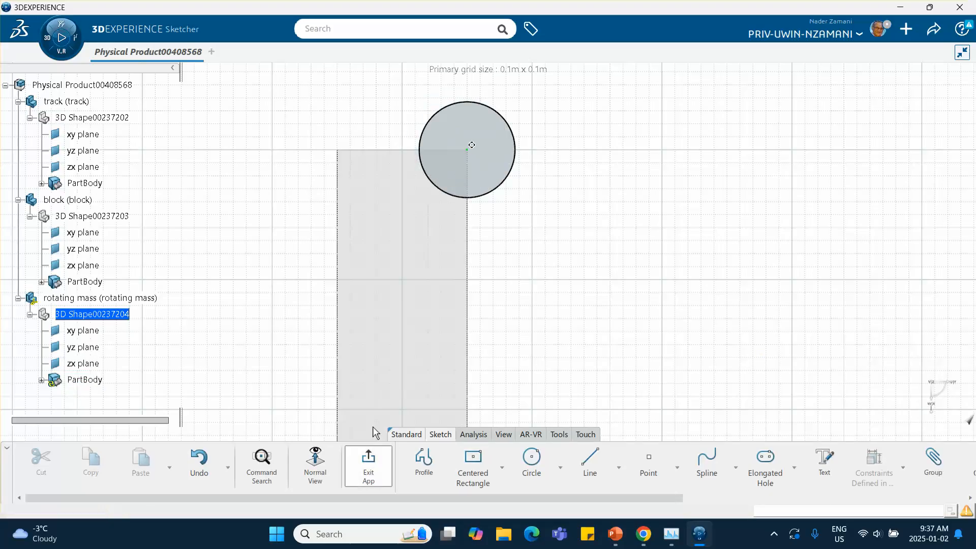
# Pad the circle by 0.02 m, reversing the direction so the cylinder rises upward from the track's top face
pyautogui.click(460, 378)
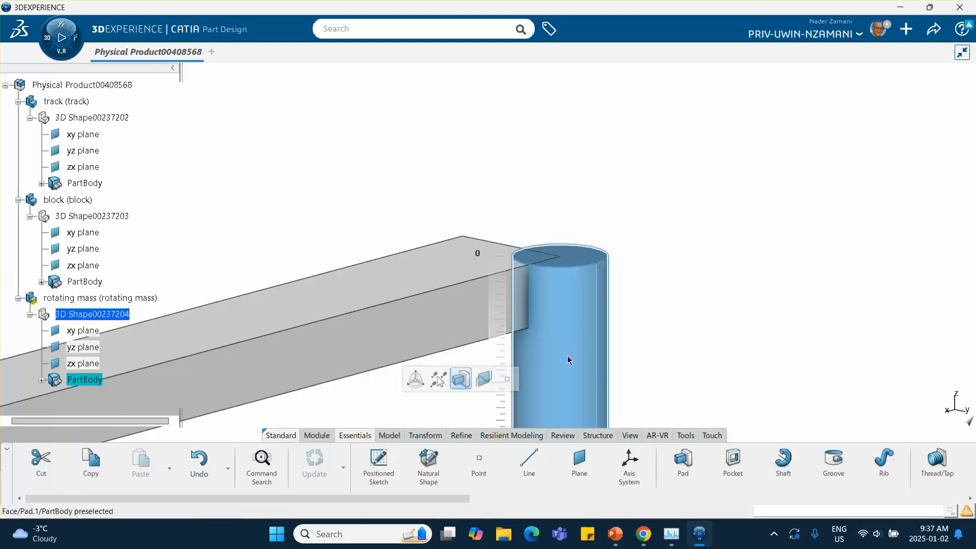
pyautogui.click(645, 359)
pyautogui.doubleClick(587, 361)
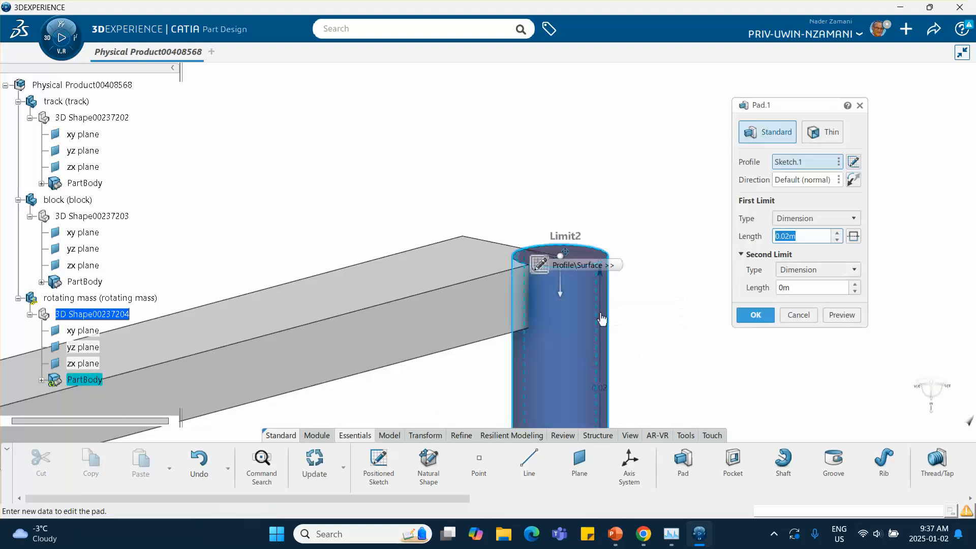
pyautogui.click(850, 181)
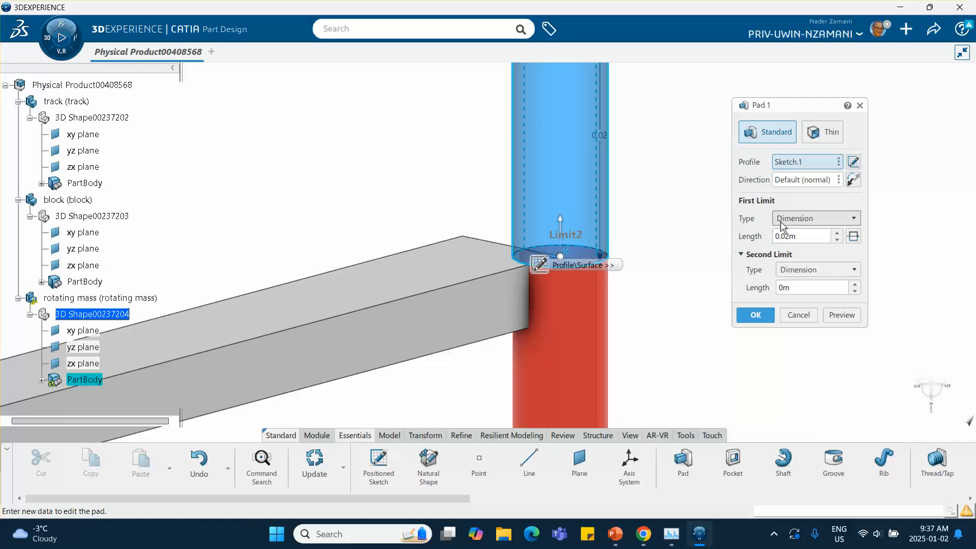
pyautogui.press('Return')
pyautogui.click(693, 227)
pyautogui.moveTo(693, 227); pyautogui.dragTo(693, 324, button='middle')
pyautogui.moveTo(635, 304); pyautogui.dragTo(483, 168, button='middle')
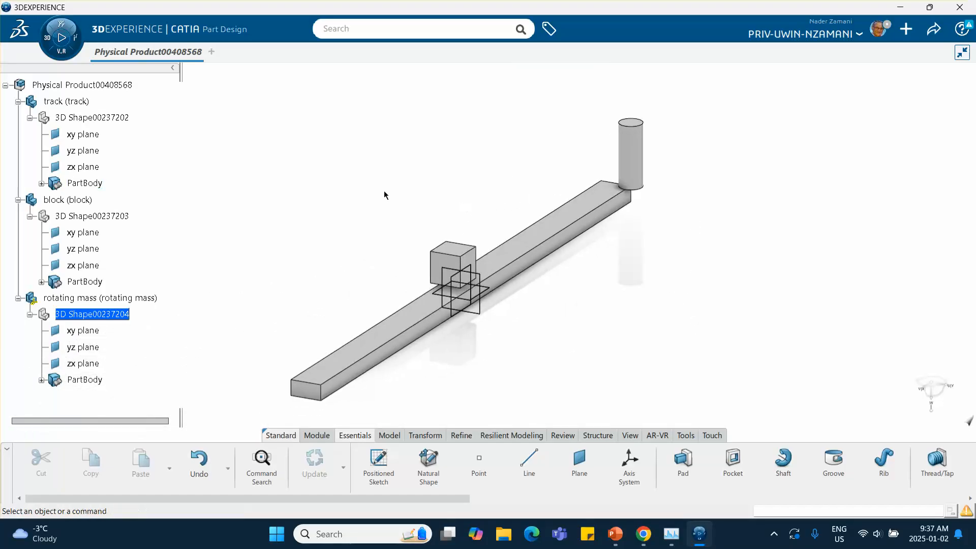
# Activate the root physical product for assembly and apply a Fix connection to the track
pyautogui.click(91, 86)
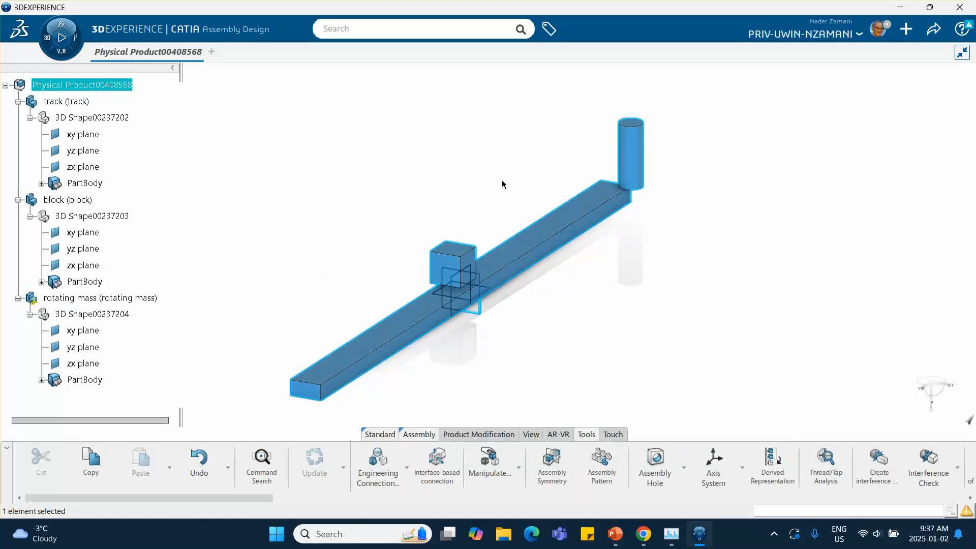
pyautogui.click(406, 465)
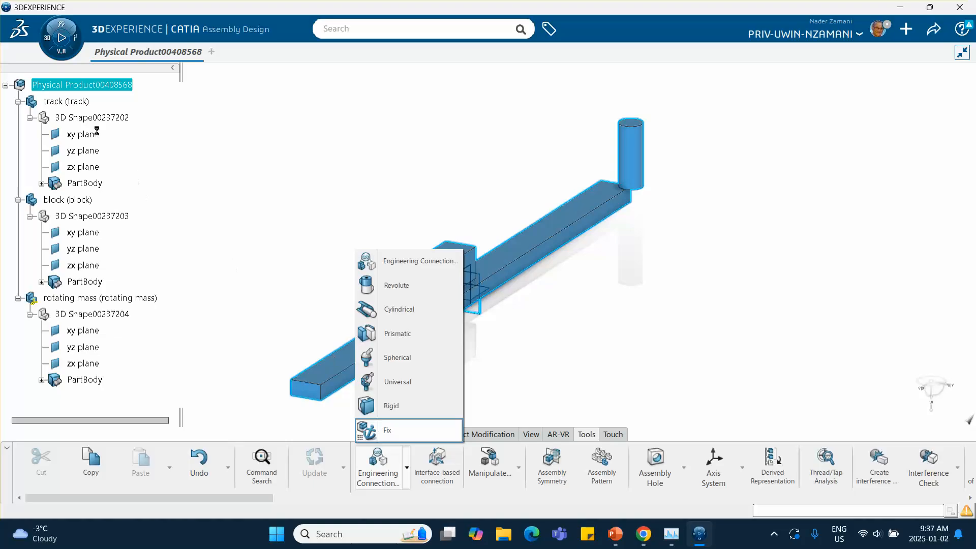
pyautogui.click(69, 101)
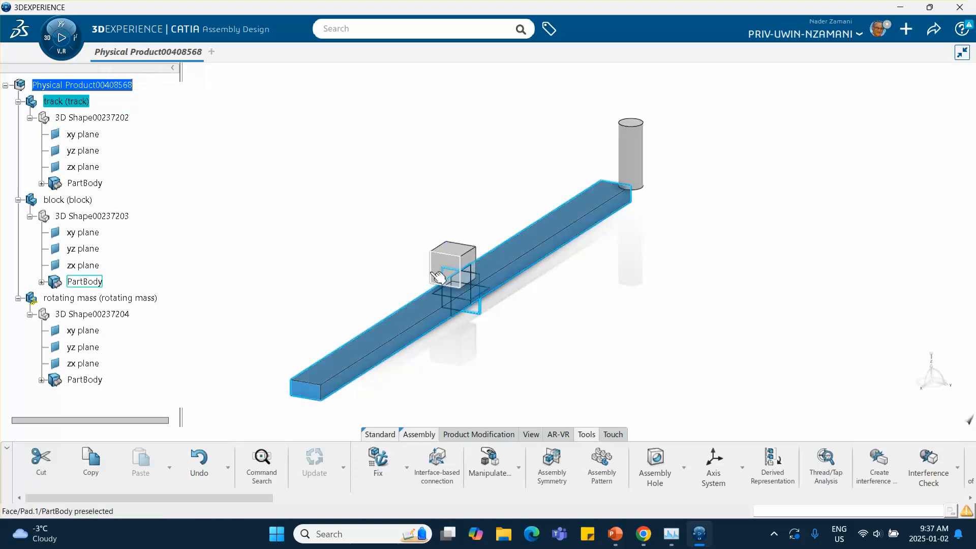
pyautogui.click(288, 235)
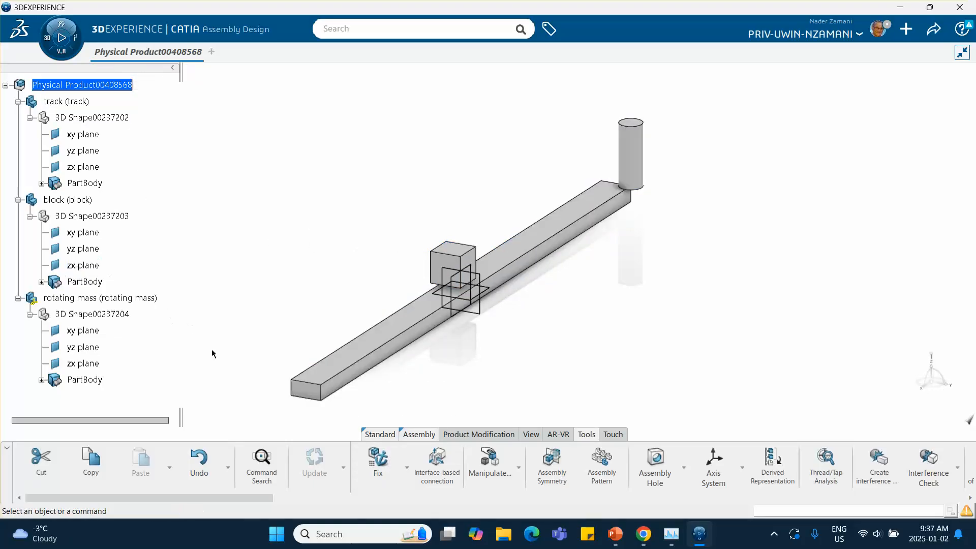
pyautogui.click(373, 464)
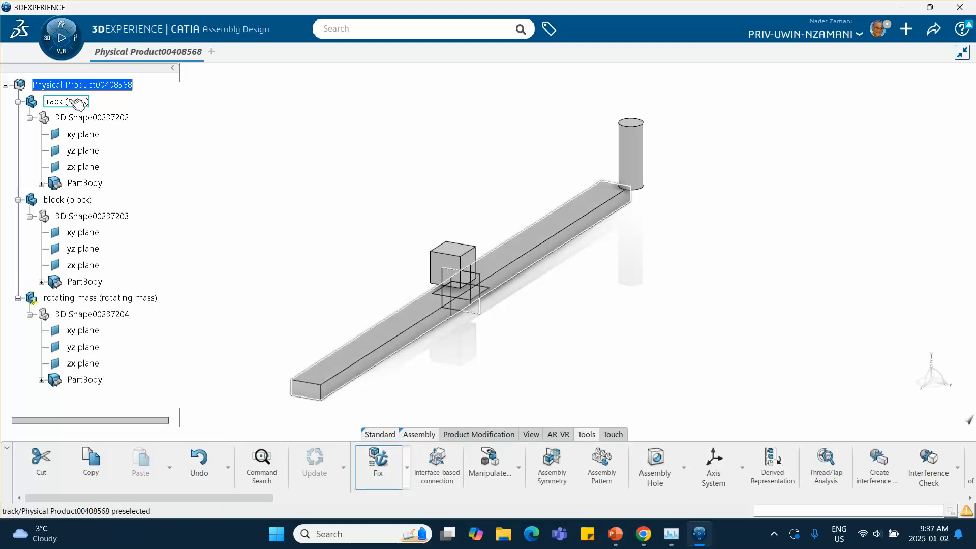
pyautogui.scroll(-3, 120, 229)
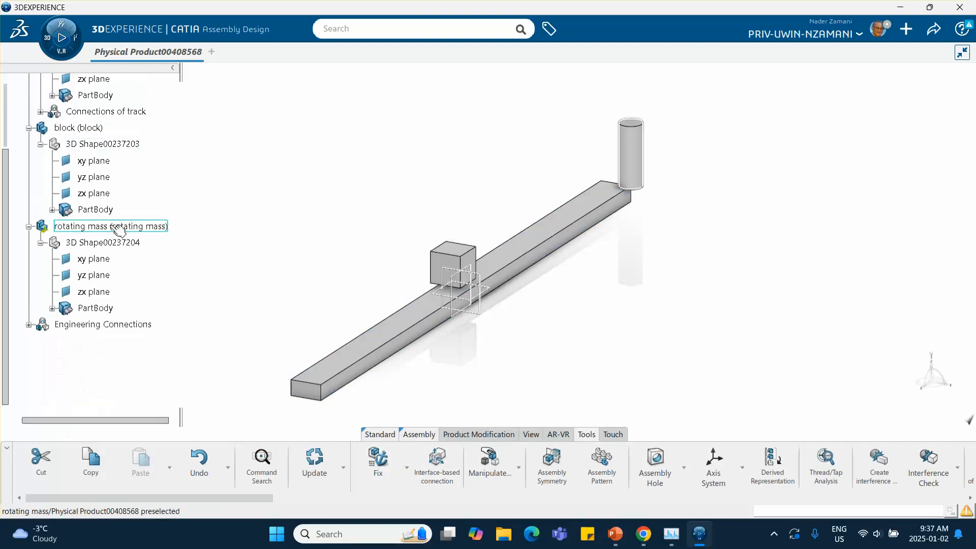
# Start a prismatic connection with the line-coincidence, plane-coincidence and offset template, pairing the block's lower edge and side face with the track's upper edge and side face
pyautogui.moveTo(499, 320); pyautogui.dragTo(490, 239, button='middle')
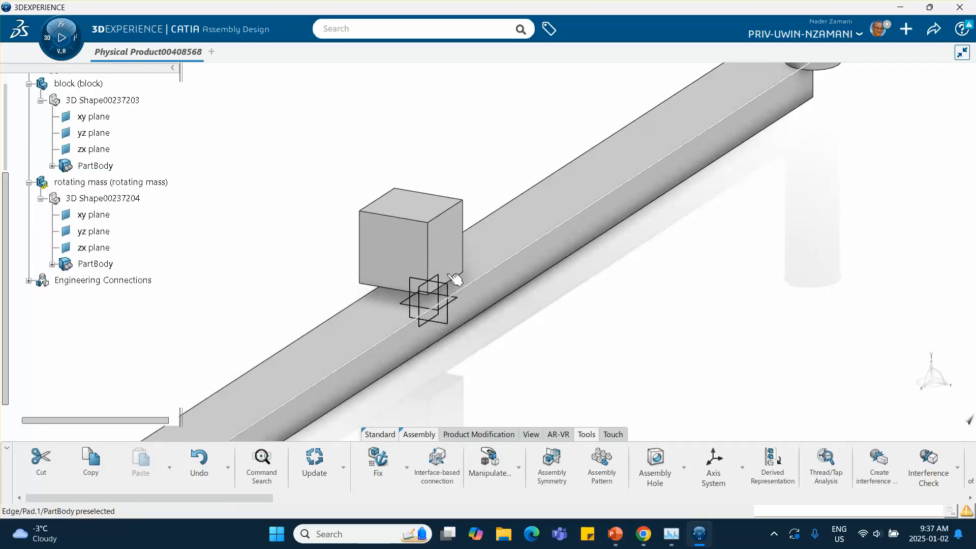
pyautogui.click(407, 469)
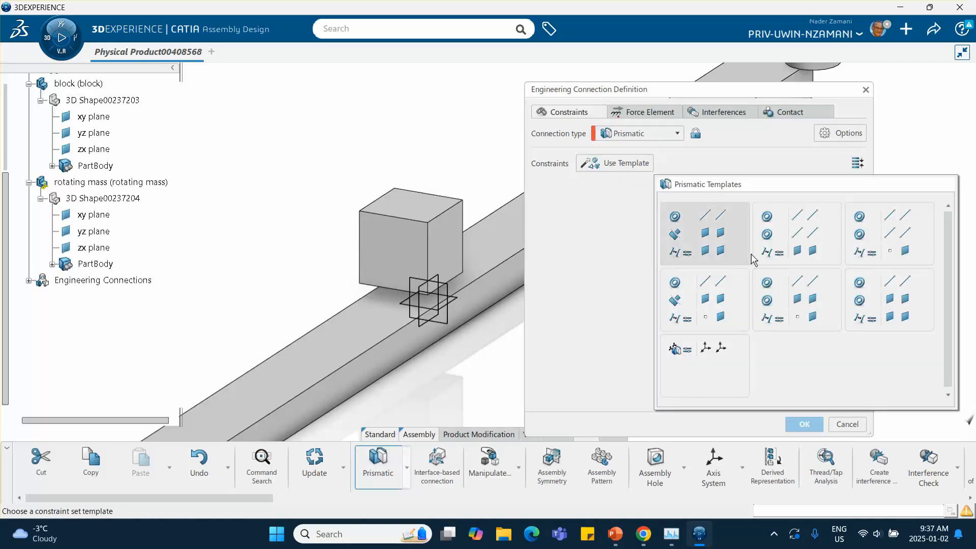
pyautogui.click(885, 304)
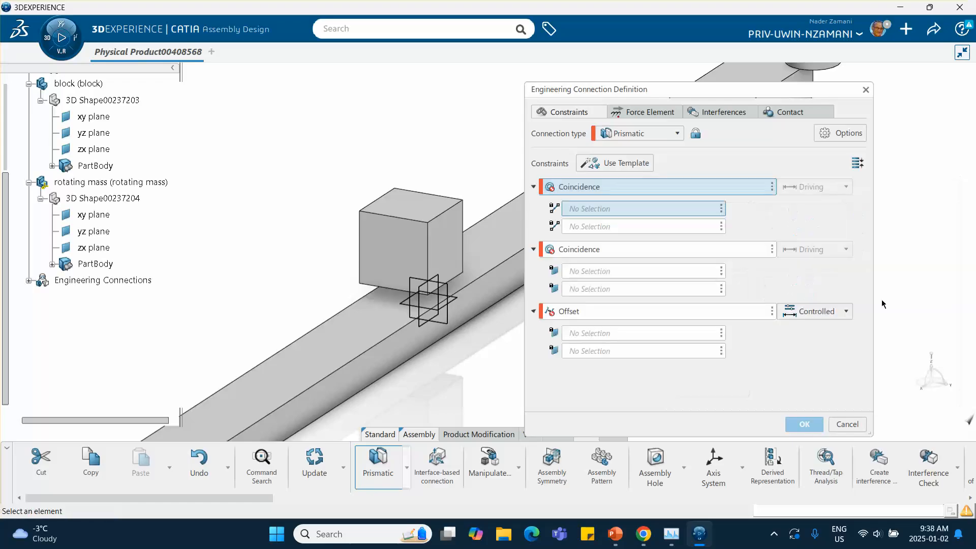
pyautogui.click(460, 283)
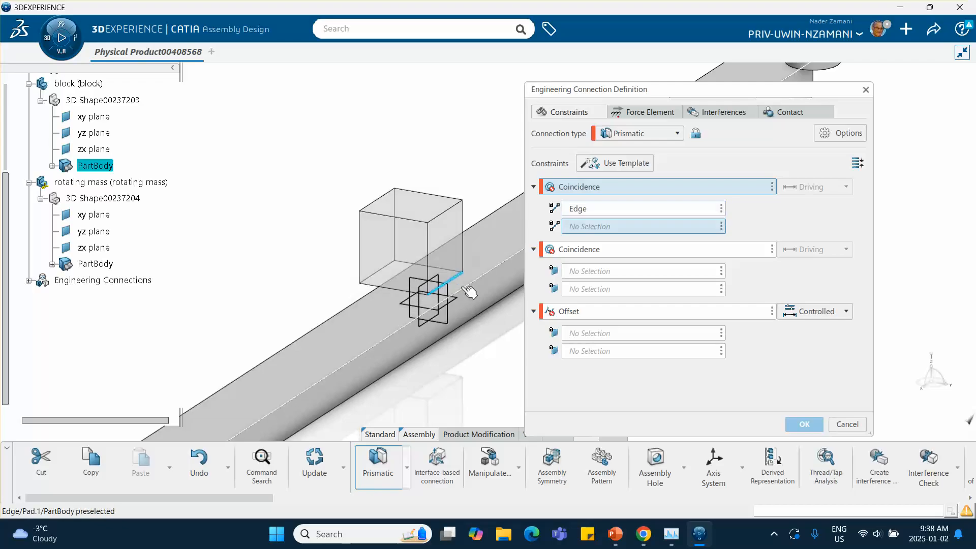
pyautogui.click(466, 291)
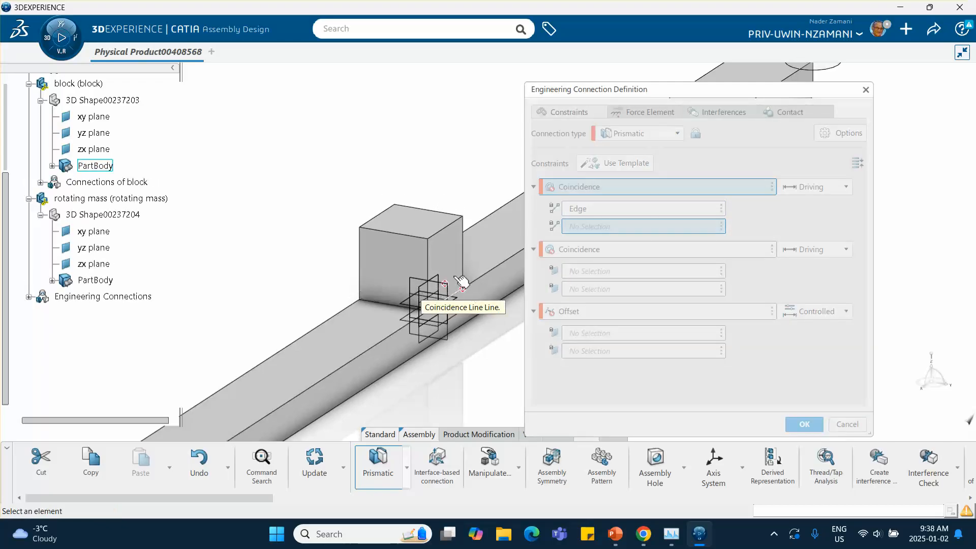
pyautogui.click(446, 258)
pyautogui.click(488, 297)
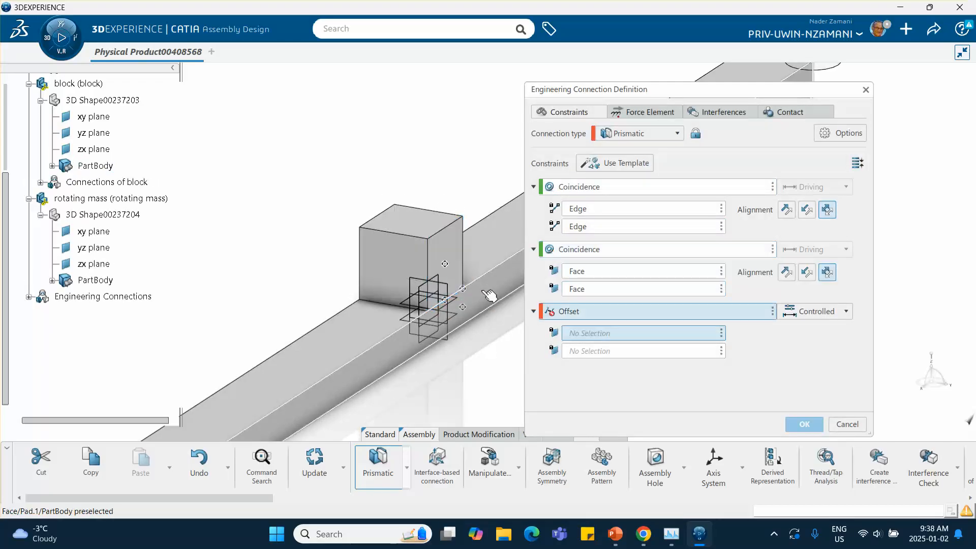
# Set the controlled offset between the block's end face and the track's end face, and accept the prismatic connection without a contact-check specification
pyautogui.moveTo(482, 317); pyautogui.dragTo(316, 322, button='middle')
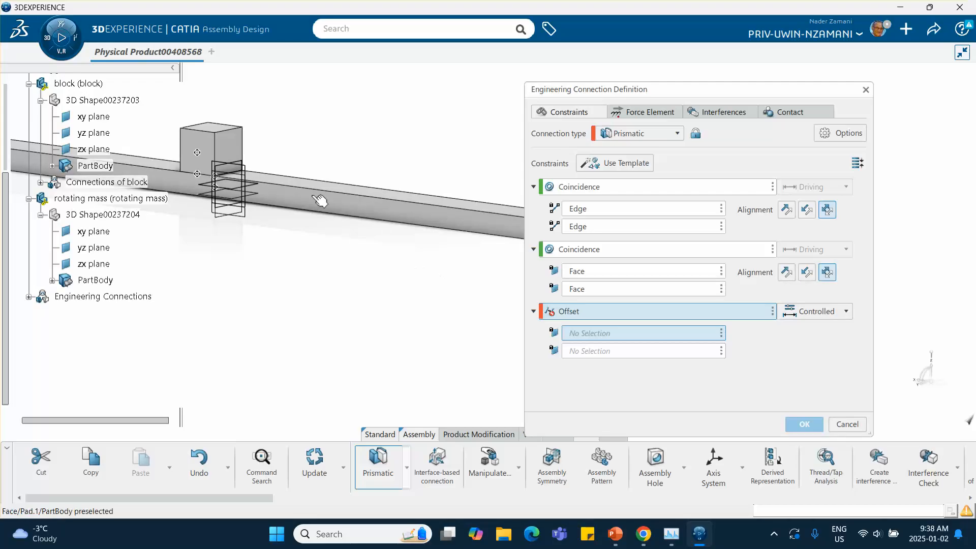
pyautogui.click(237, 153)
pyautogui.moveTo(376, 265); pyautogui.dragTo(287, 248, button='middle')
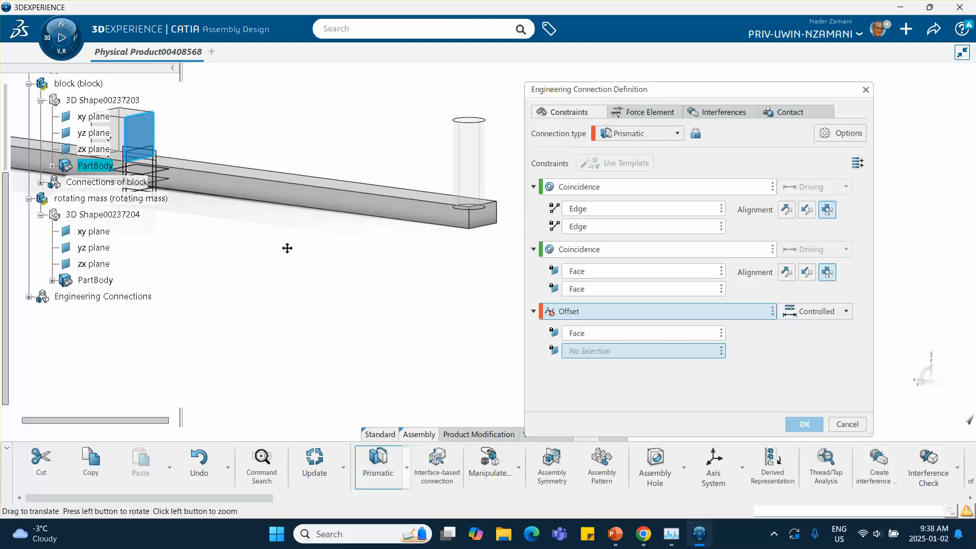
pyautogui.click(491, 220)
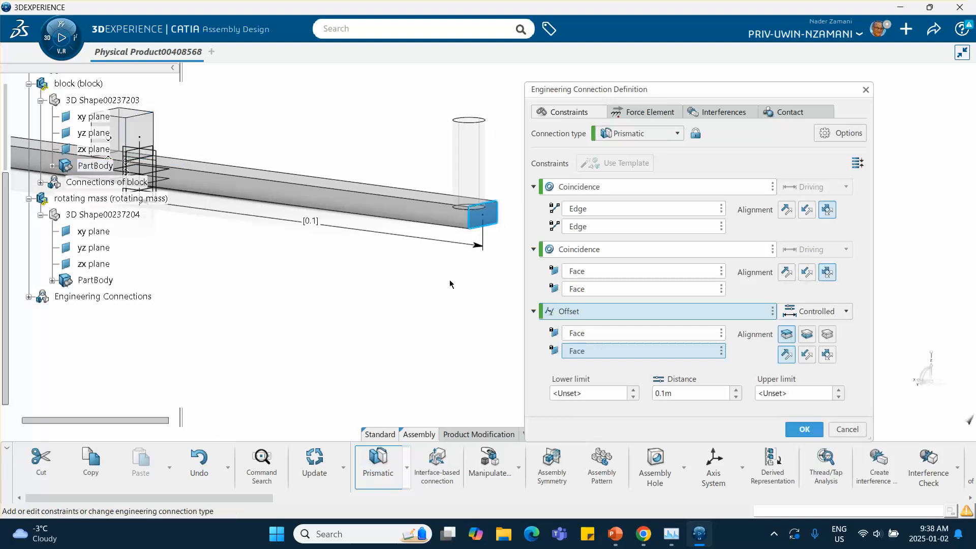
pyautogui.click(674, 397)
pyautogui.click(805, 431)
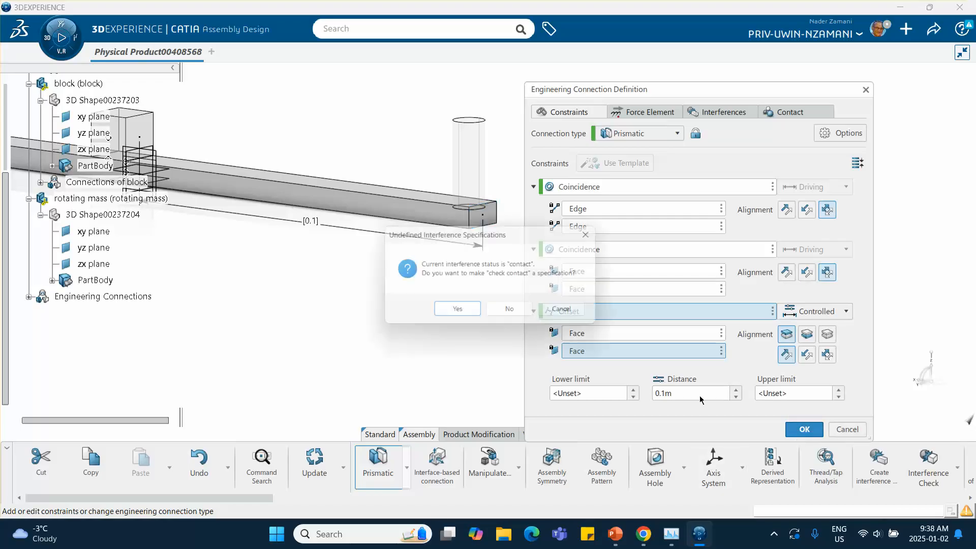
pyautogui.click(506, 314)
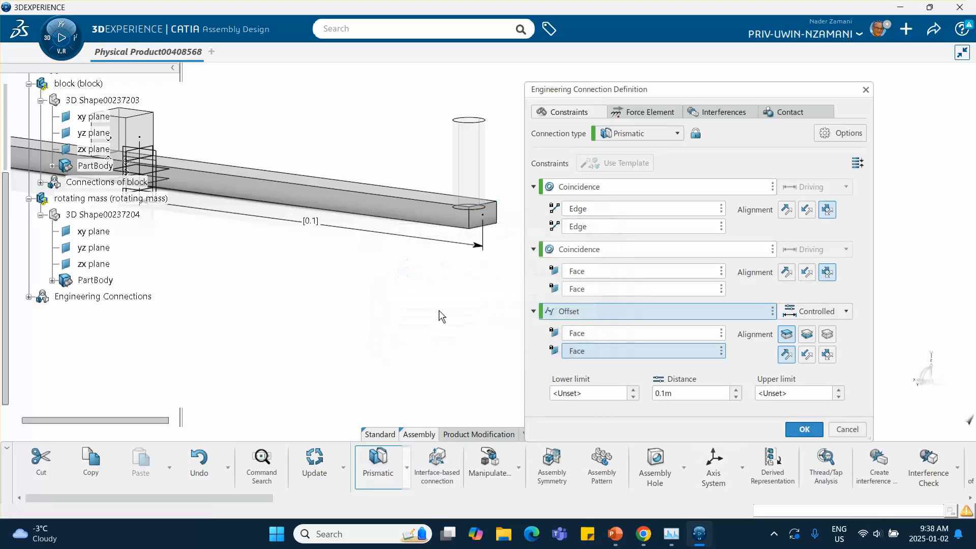
pyautogui.moveTo(413, 304); pyautogui.dragTo(416, 355, button='middle')
pyautogui.moveTo(400, 338); pyautogui.dragTo(466, 345, button='middle')
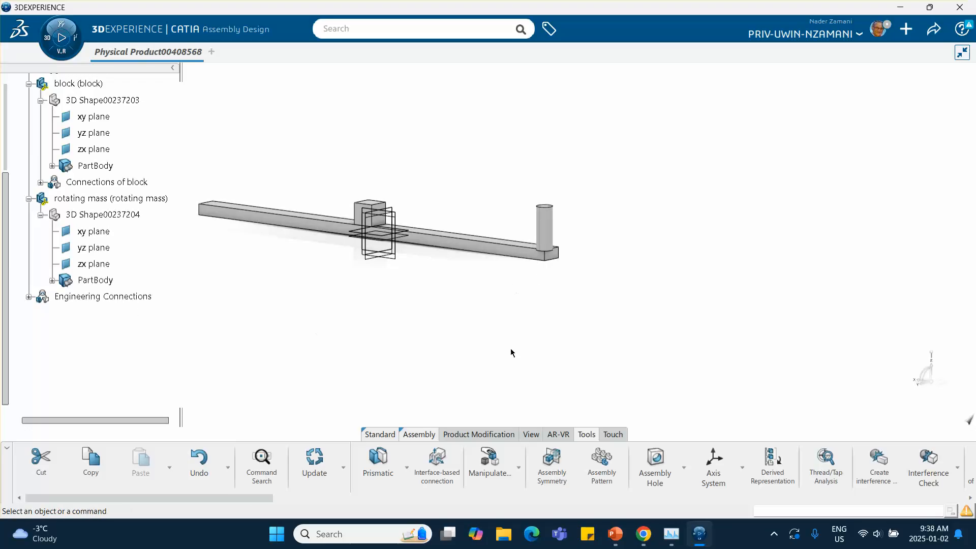
# Start a revolute connection with the two-coincidence and planar-angle template, aligning the rotating mass's axis with the track's vertical corner edge
pyautogui.click(406, 467)
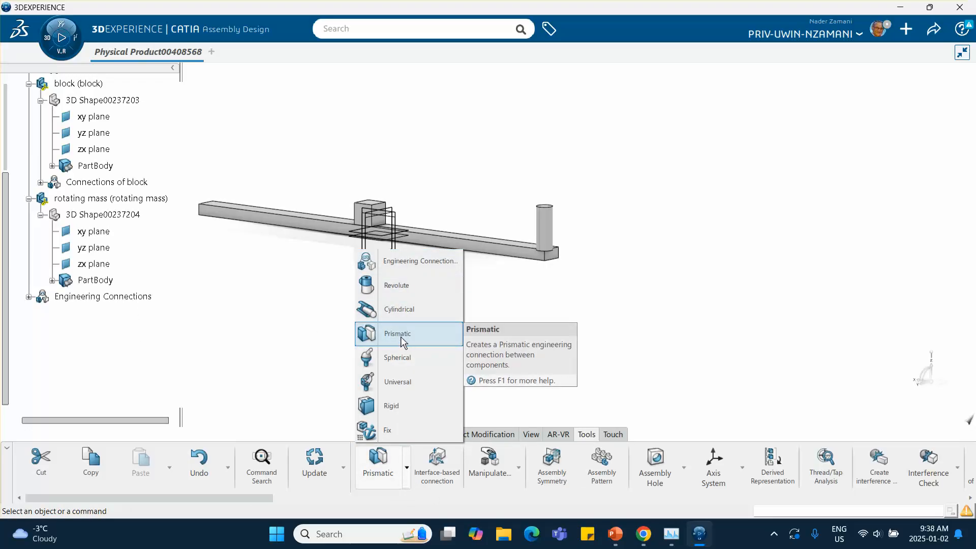
pyautogui.click(428, 287)
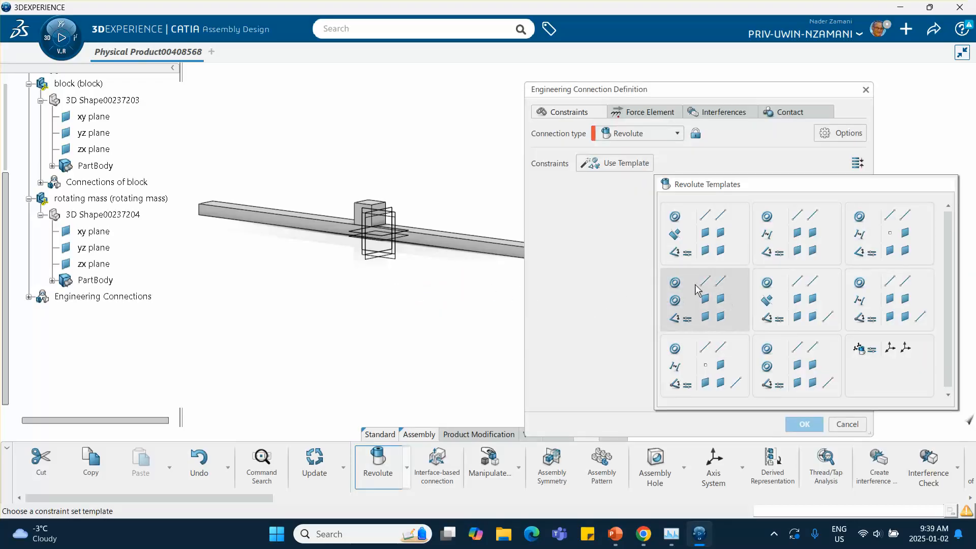
pyautogui.click(696, 309)
pyautogui.moveTo(468, 307); pyautogui.dragTo(388, 292, button='middle')
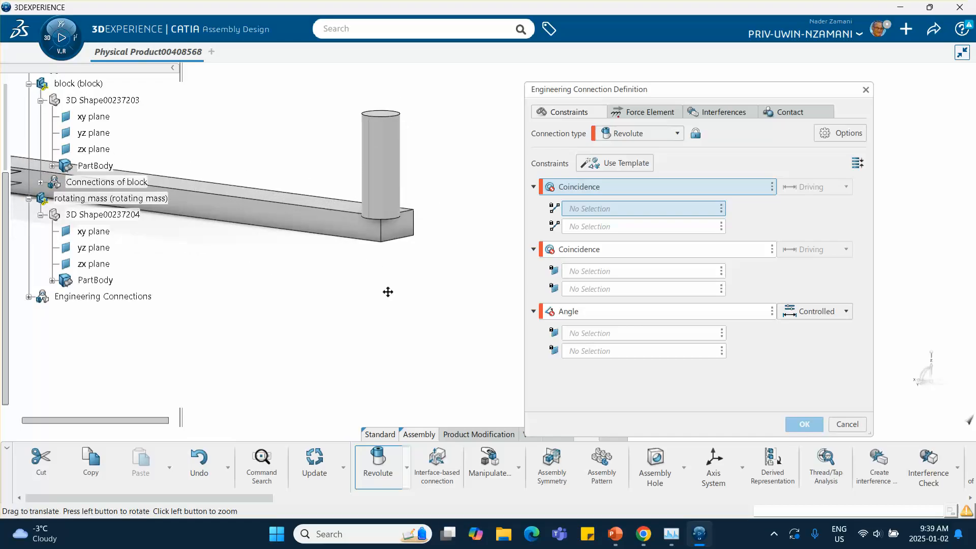
pyautogui.click(386, 188)
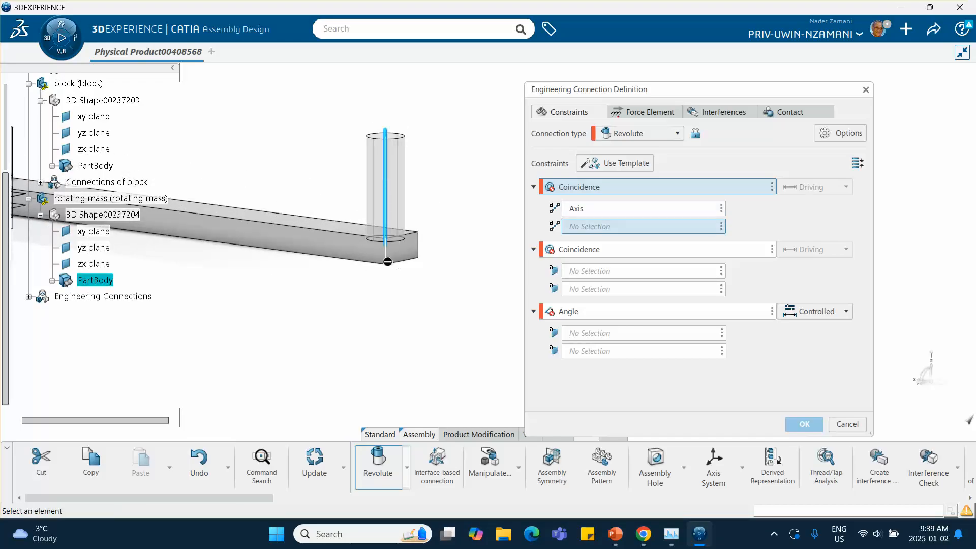
pyautogui.click(393, 262)
# Make the track's top face coincident with the rotating mass's bottom face in the revolute connection
pyautogui.click(342, 231)
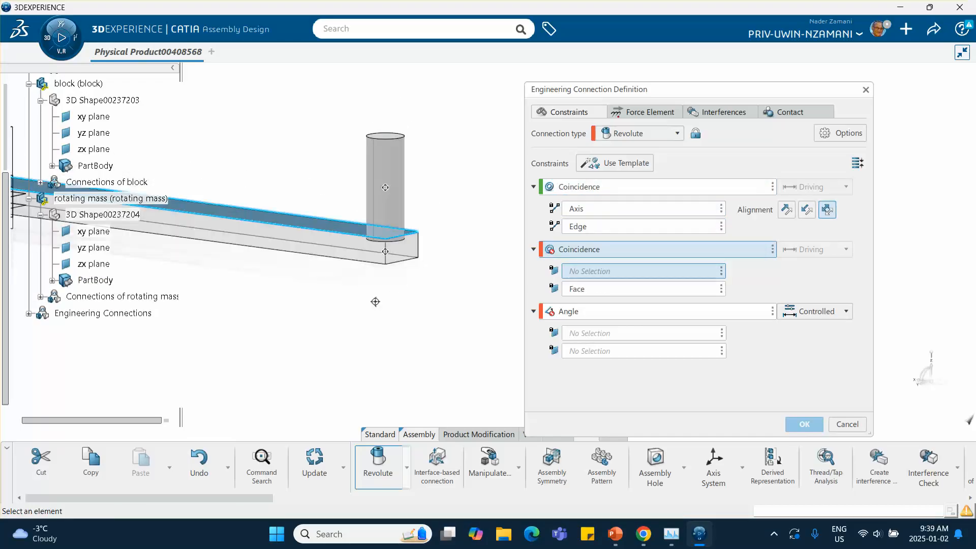
pyautogui.moveTo(376, 302); pyautogui.dragTo(345, 333, button='middle')
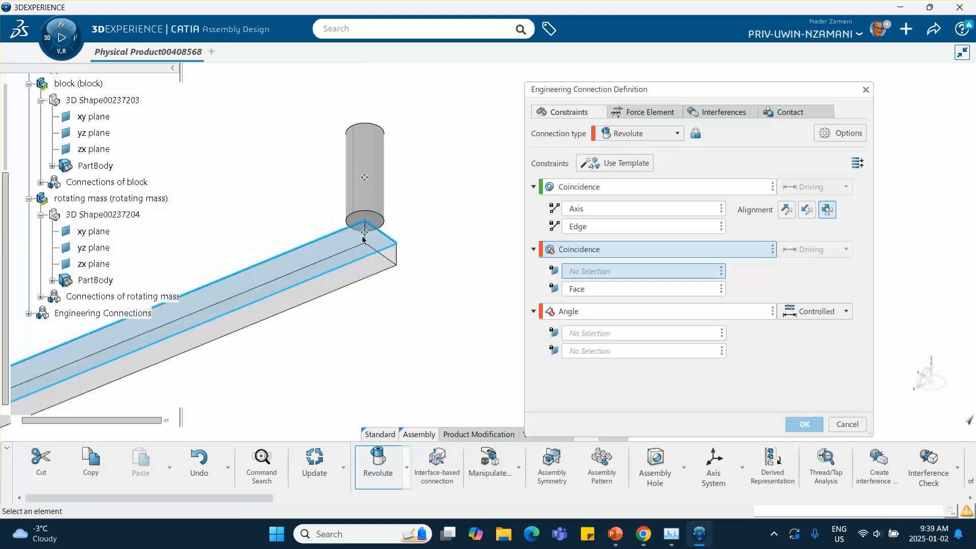
pyautogui.click(369, 199)
# Define the controlled angle between the yz planes of the rotating mass and track, and accept the revolute connection without a contact-check specification
pyautogui.moveTo(370, 199)
pyautogui.mouseDown(button='middle')
pyautogui.moveTo(352, 218)
pyautogui.moveTo(343, 267)
pyautogui.moveTo(360, 199)
pyautogui.mouseUp(button='middle')
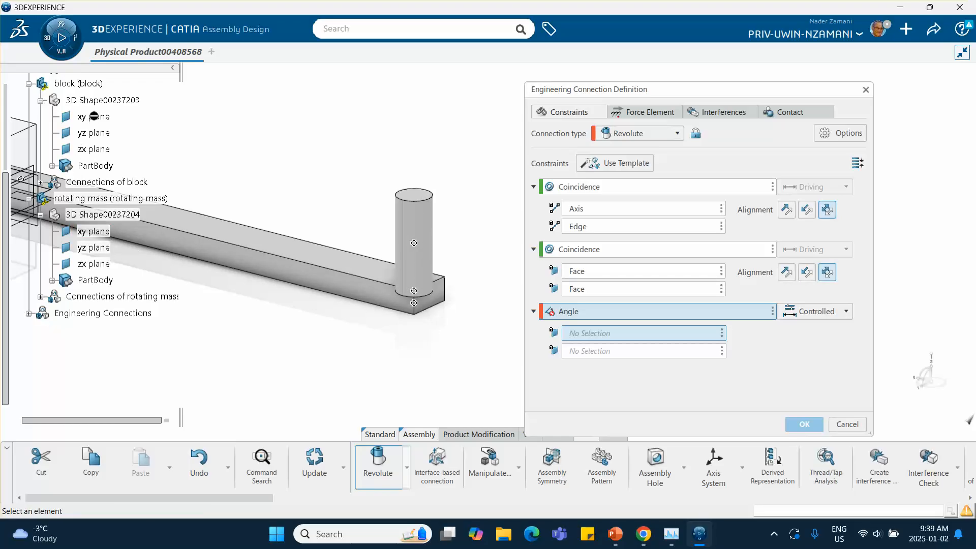
pyautogui.scroll(3, 129, 310)
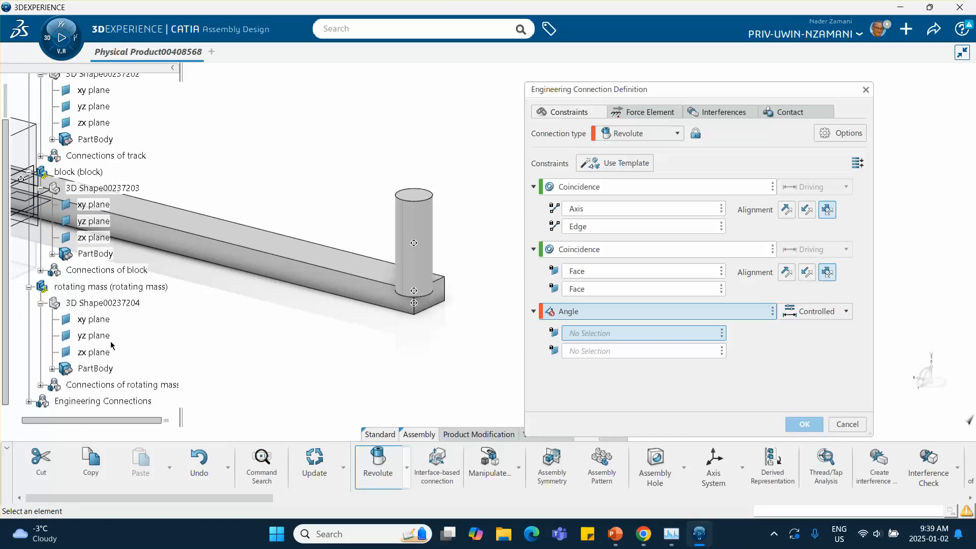
pyautogui.click(94, 335)
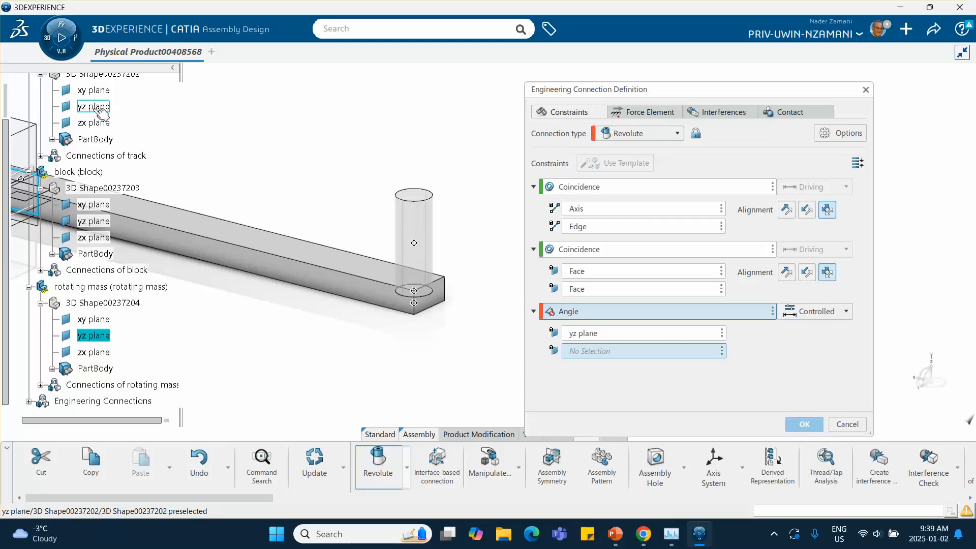
pyautogui.scroll(2, 140, 123)
pyautogui.scroll(-2, 118, 134)
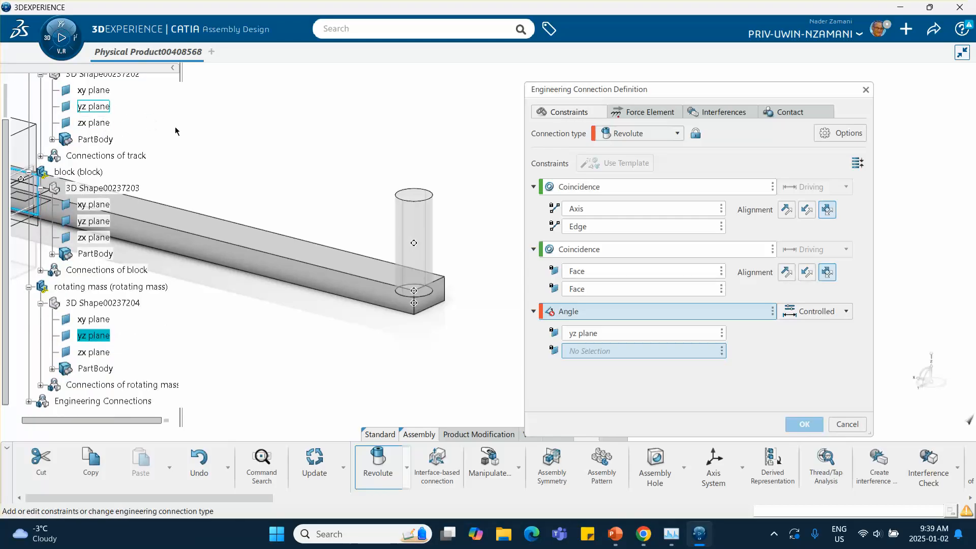
pyautogui.click(106, 107)
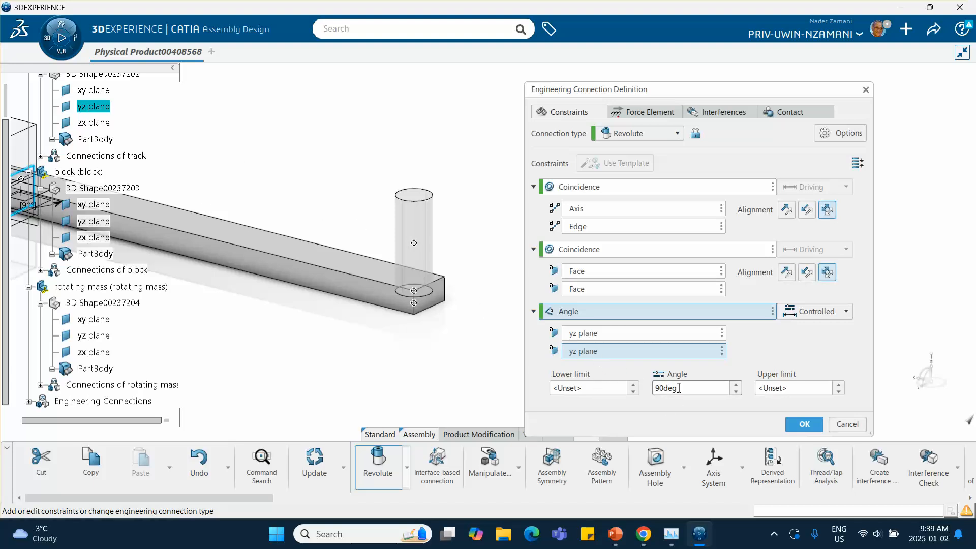
pyautogui.click(805, 425)
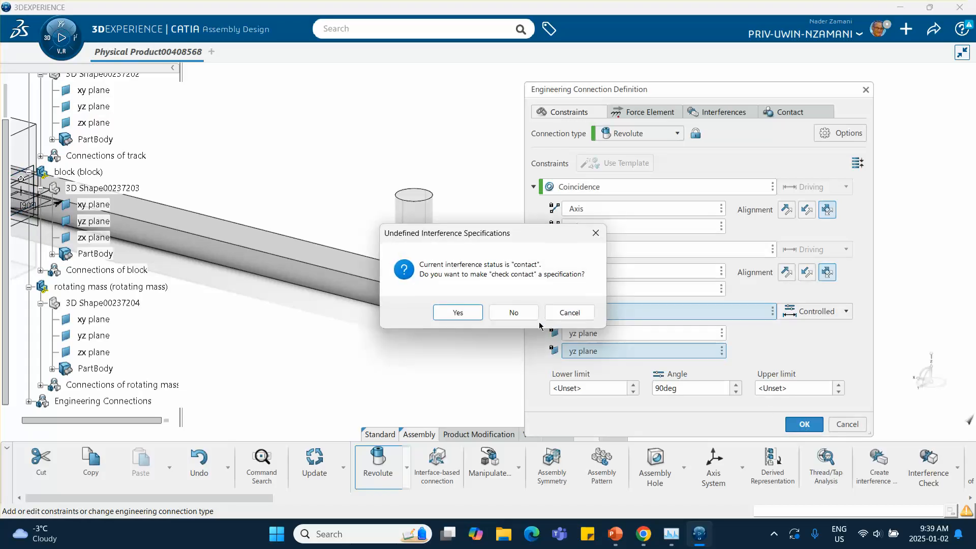
pyautogui.click(510, 312)
pyautogui.moveTo(359, 203); pyautogui.dragTo(428, 291, button='middle')
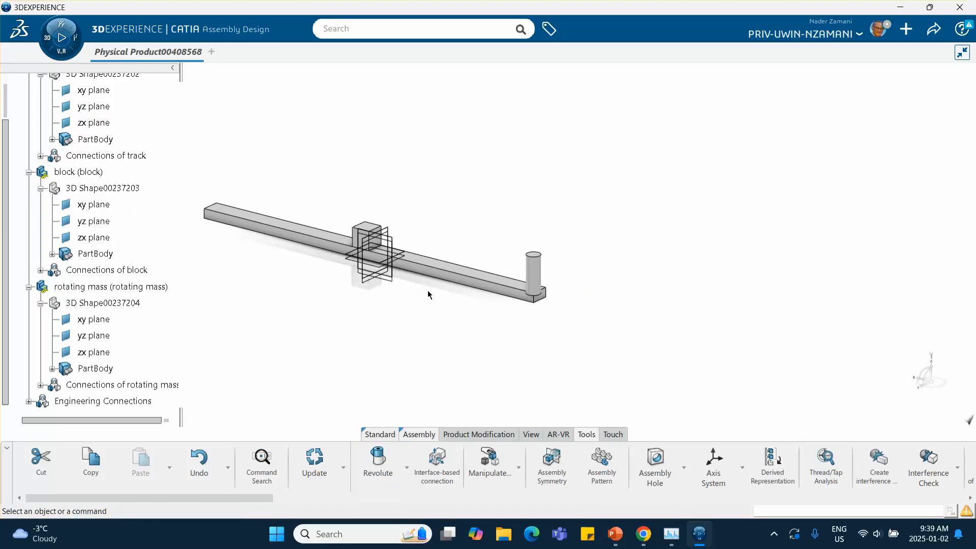
# Make the top-level physical product active and collapse the tree branches of the track, block and rotating mass
pyautogui.scroll(3, 113, 216)
pyautogui.doubleClick(86, 175)
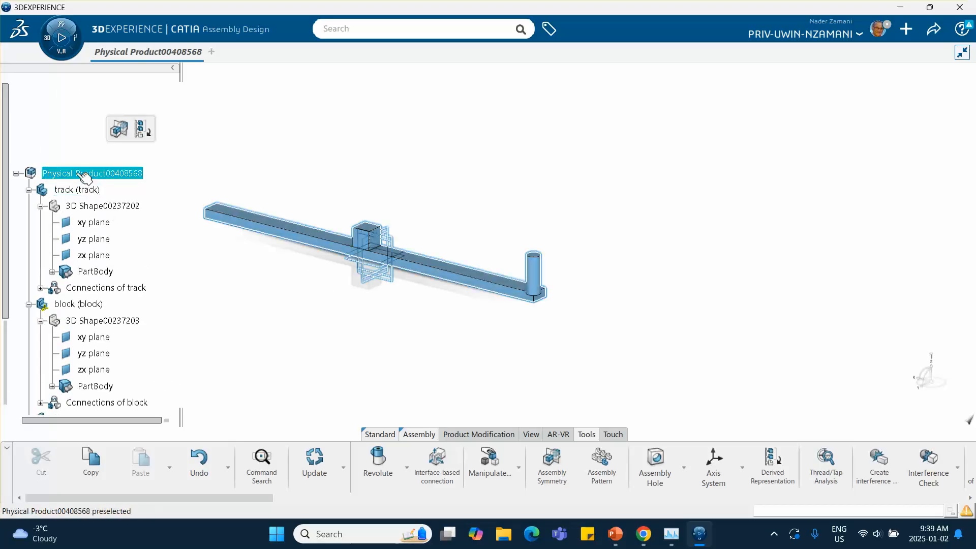
pyautogui.click(29, 190)
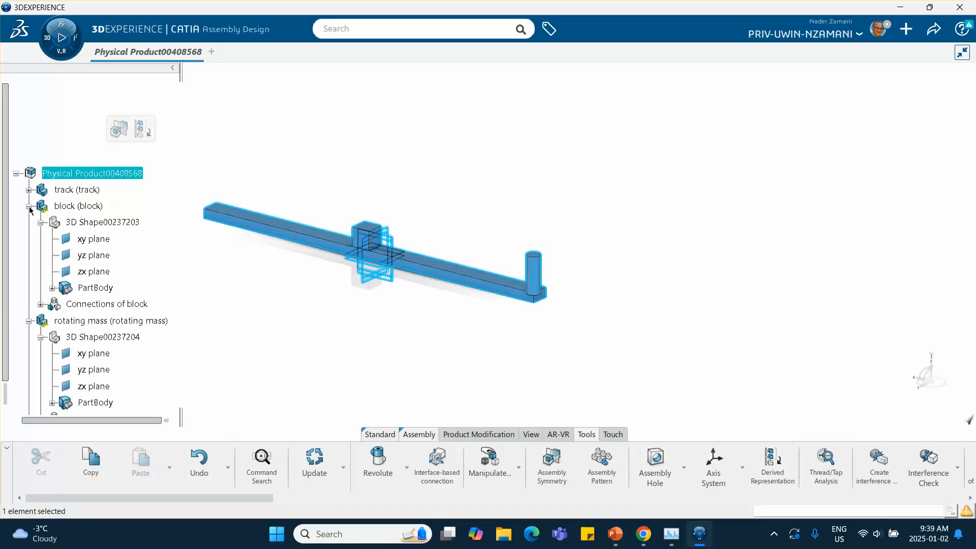
pyautogui.click(29, 206)
pyautogui.click(19, 223)
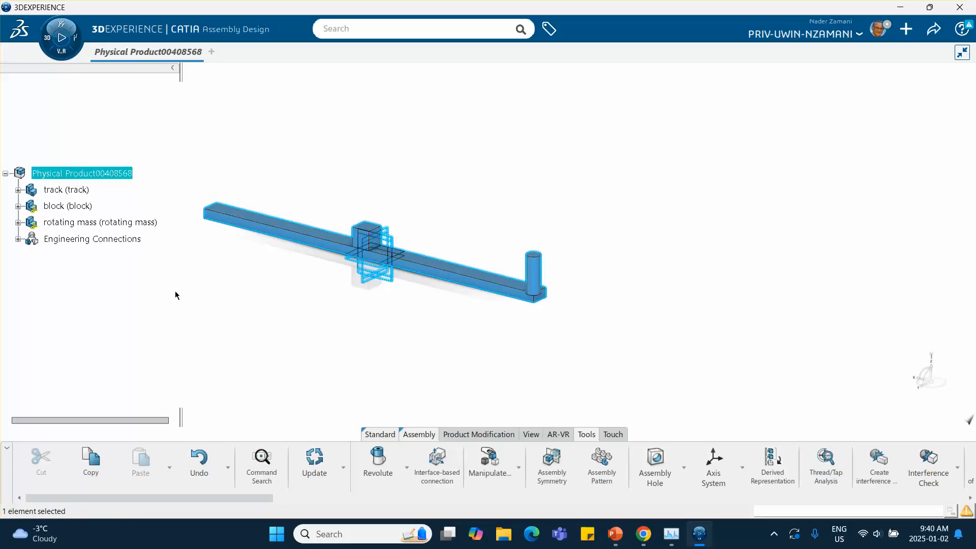
# Expand the rotating mass in the tree and make its 3D Shape active for part design
pyautogui.moveTo(176, 294); pyautogui.dragTo(281, 245, button='middle')
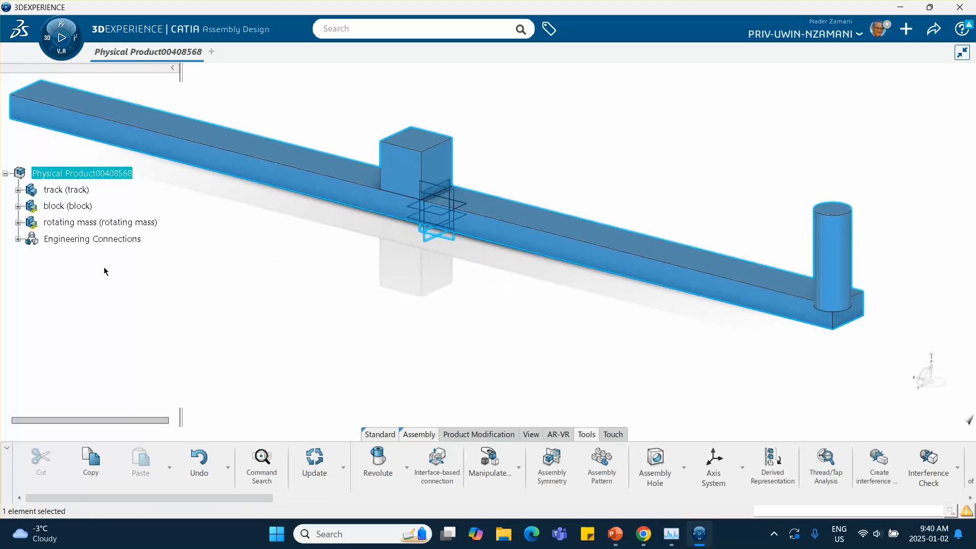
pyautogui.click(18, 223)
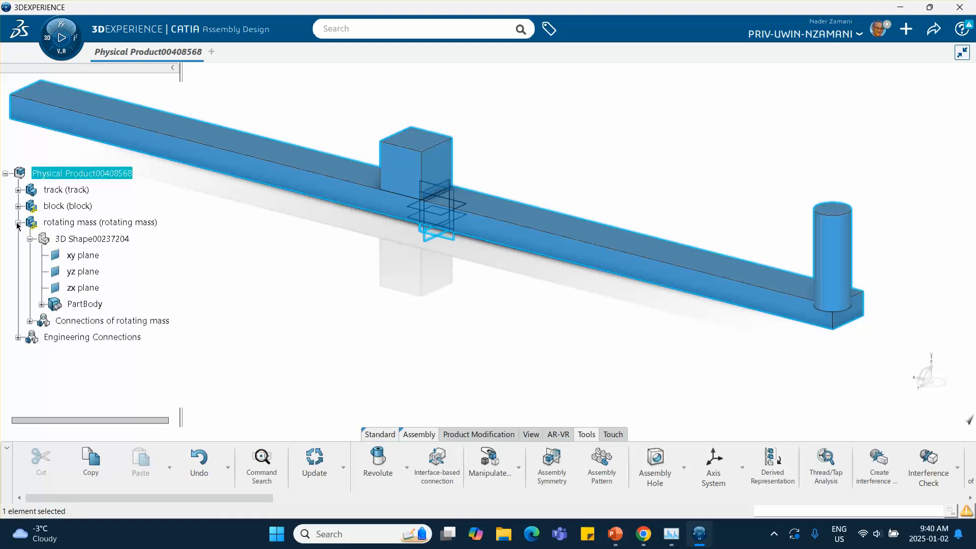
pyautogui.doubleClick(94, 243)
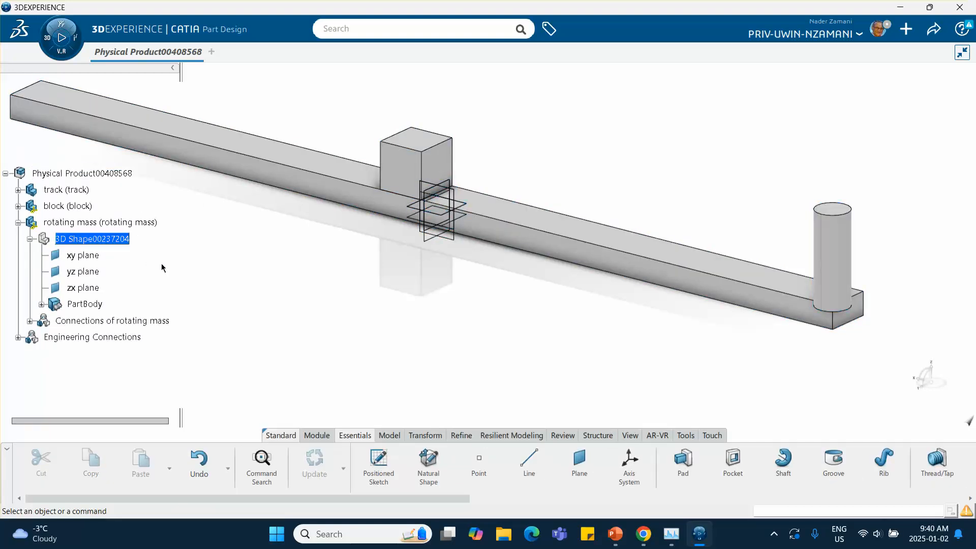
# Create a Circle / Sphere / Ellipse center point from the rotating mass's top circular edge
pyautogui.click(479, 460)
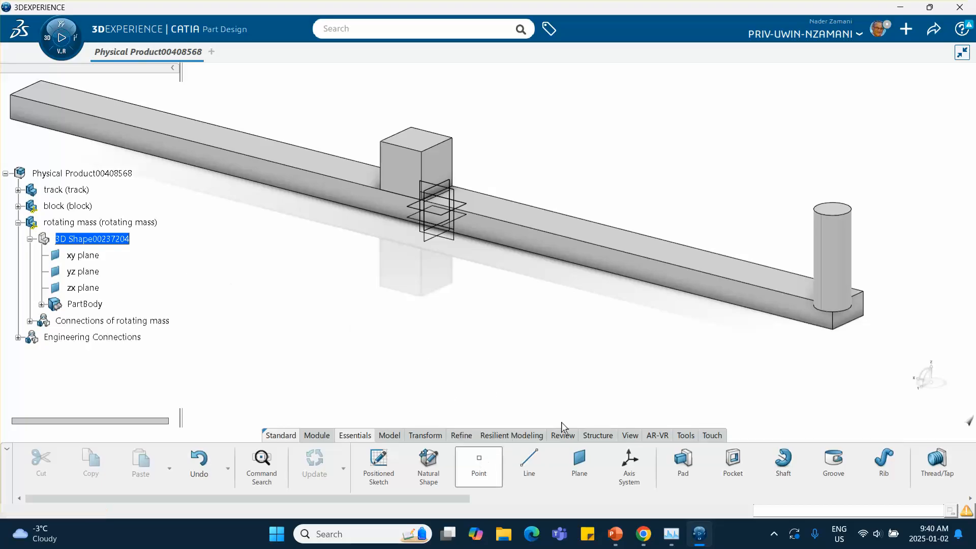
pyautogui.click(775, 186)
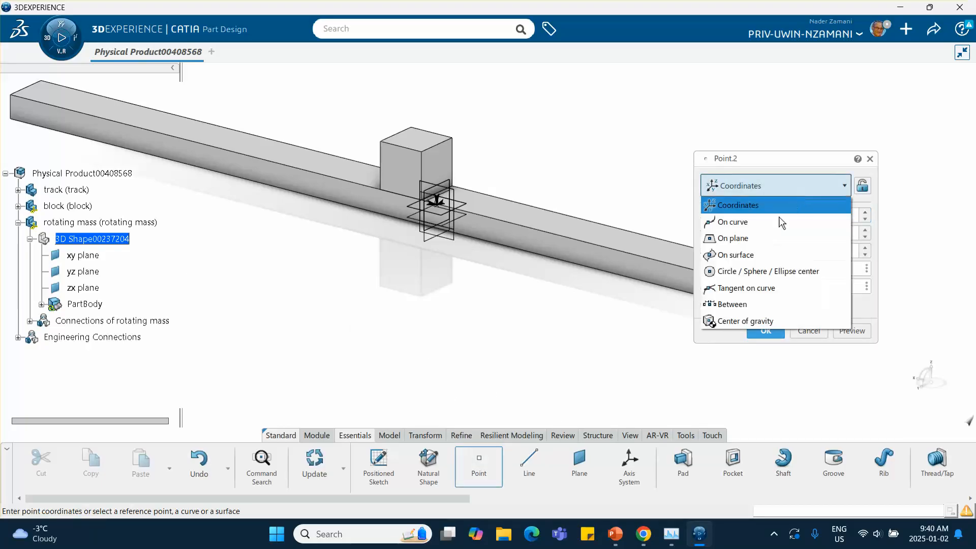
pyautogui.click(749, 272)
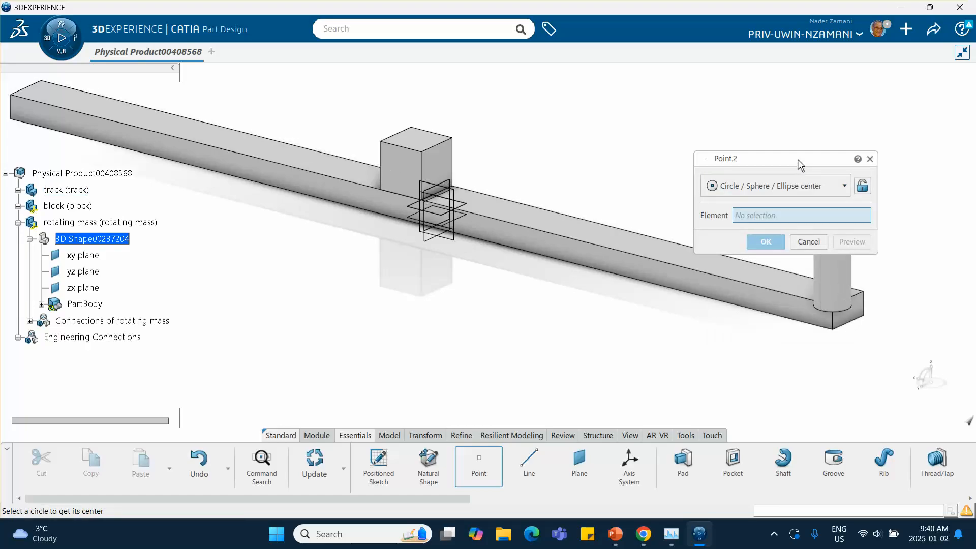
pyautogui.moveTo(798, 160); pyautogui.dragTo(807, 71)
pyautogui.click(859, 209)
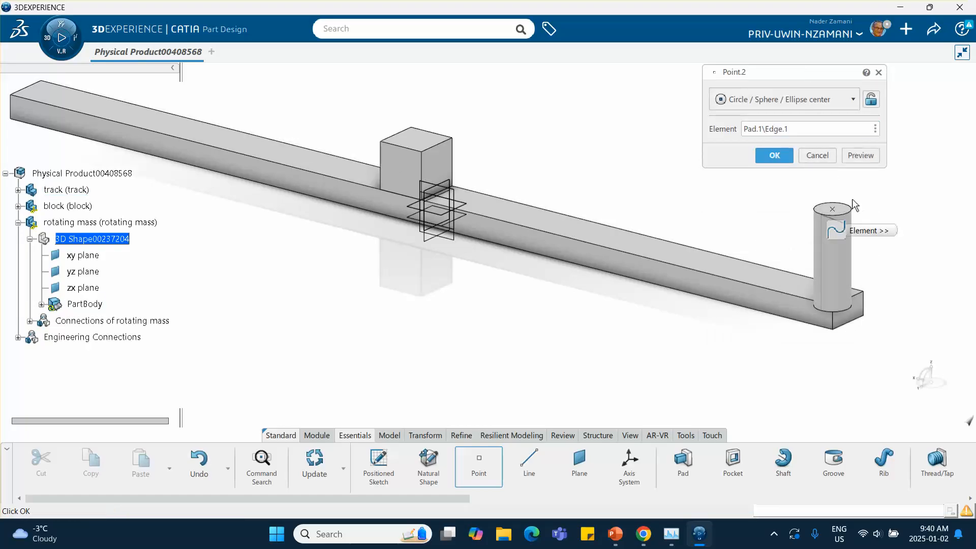
pyautogui.click(774, 155)
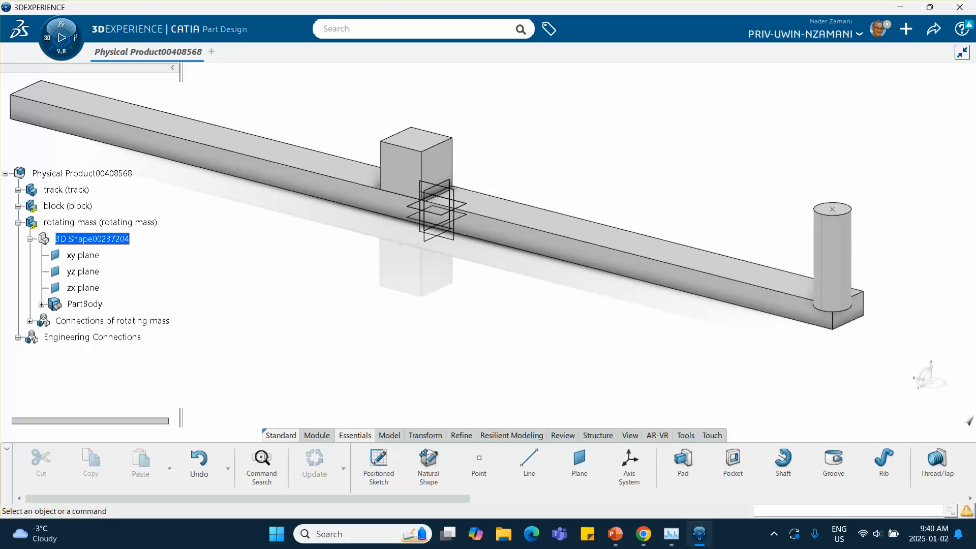
# Create an On curve point on the rotating mass's top circular edge, at a geodesic distance of about 0.018 m
pyautogui.moveTo(805, 196); pyautogui.dragTo(799, 148, button='middle')
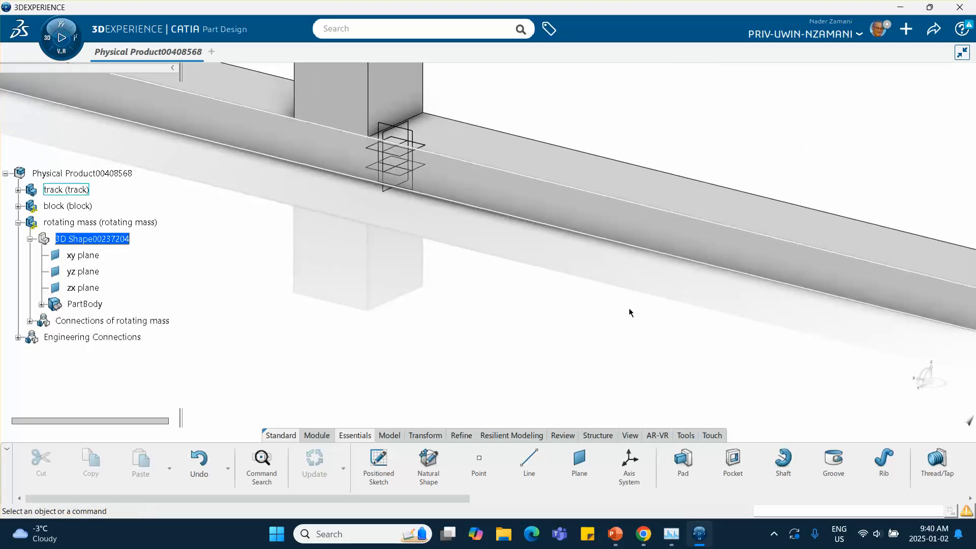
pyautogui.click(460, 473)
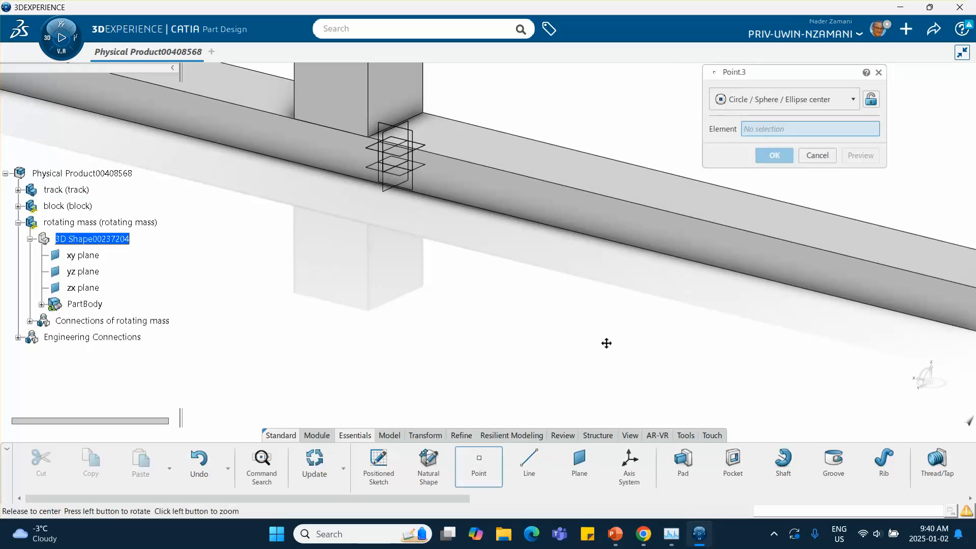
pyautogui.moveTo(606, 342); pyautogui.dragTo(592, 313, button='middle')
pyautogui.click(783, 99)
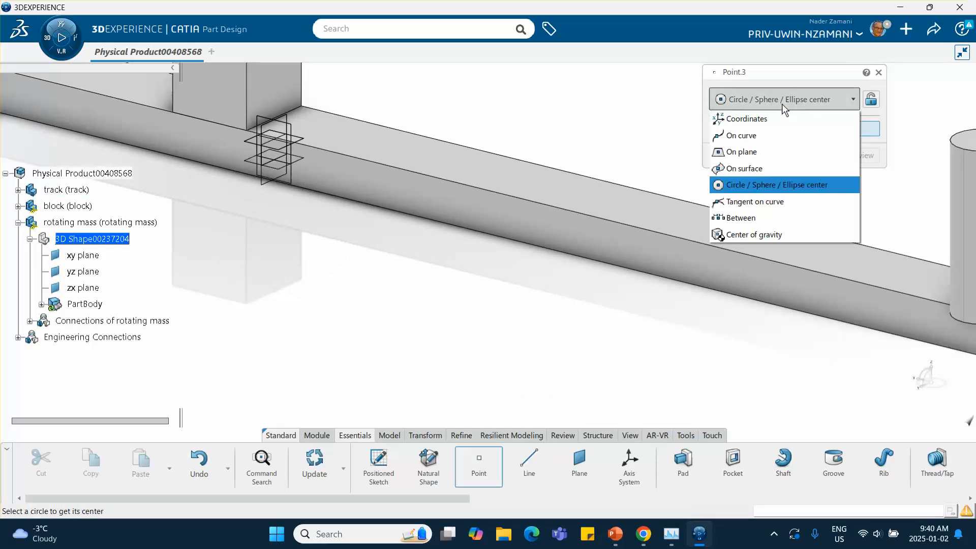
pyautogui.click(756, 133)
pyautogui.moveTo(601, 139)
pyautogui.mouseDown(button='middle')
pyautogui.moveTo(425, 145)
pyautogui.moveTo(447, 146)
pyautogui.moveTo(434, 146)
pyautogui.mouseUp(button='middle')
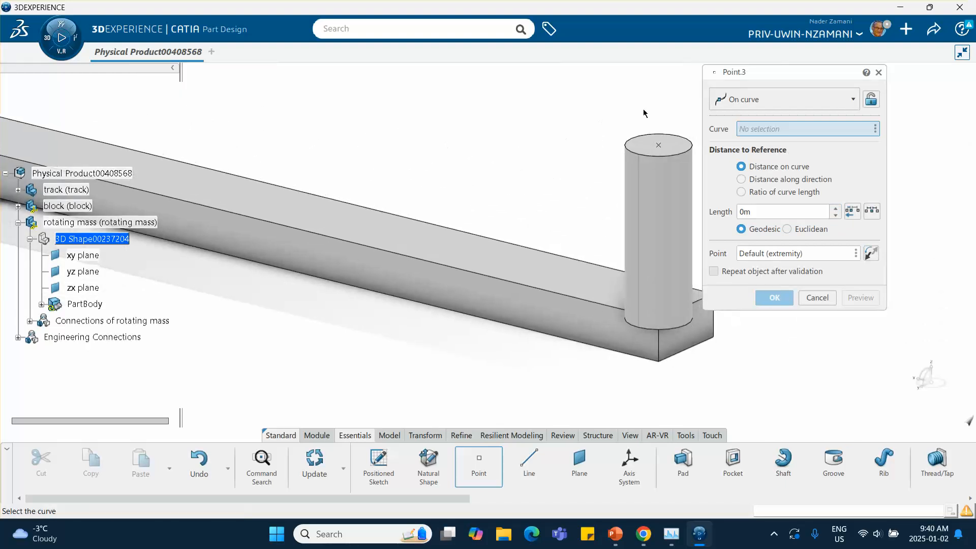
pyautogui.click(696, 154)
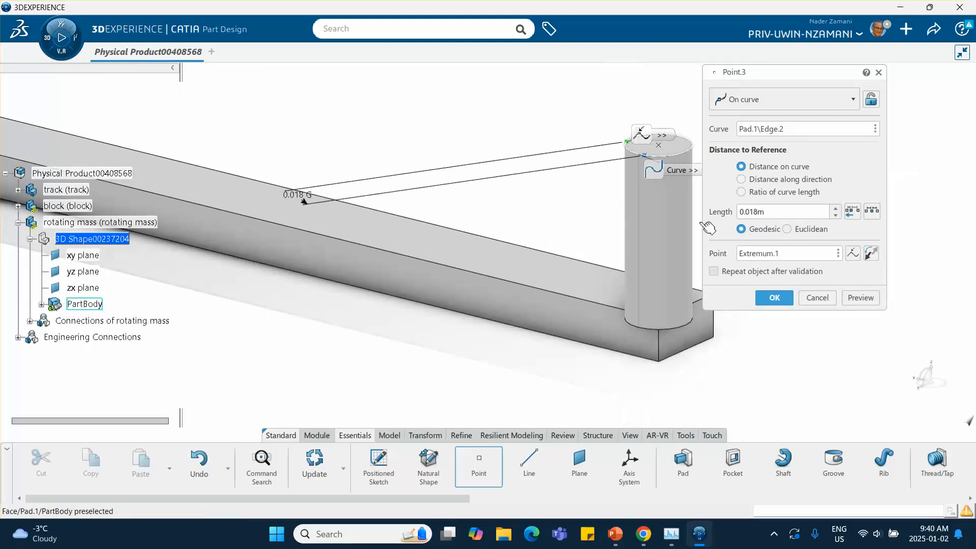
pyautogui.click(774, 298)
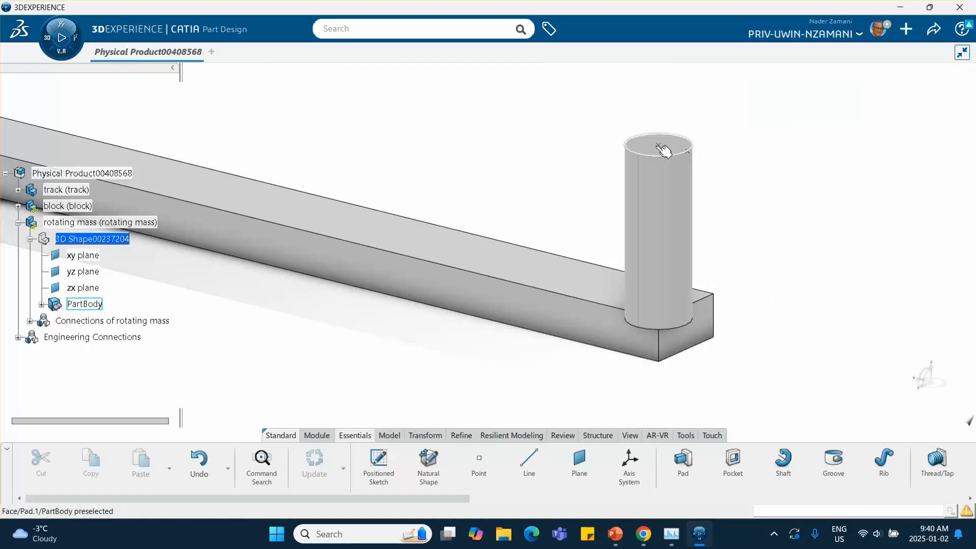
# Delete the center point, Point.2, from the rotating mass's PartBody
pyautogui.moveTo(454, 128); pyautogui.dragTo(562, 228, button='middle')
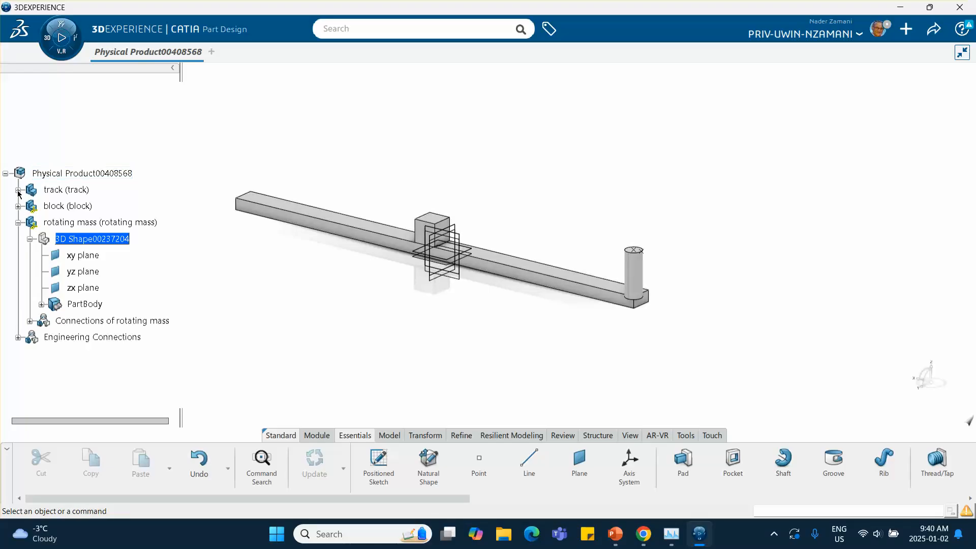
pyautogui.click(41, 306)
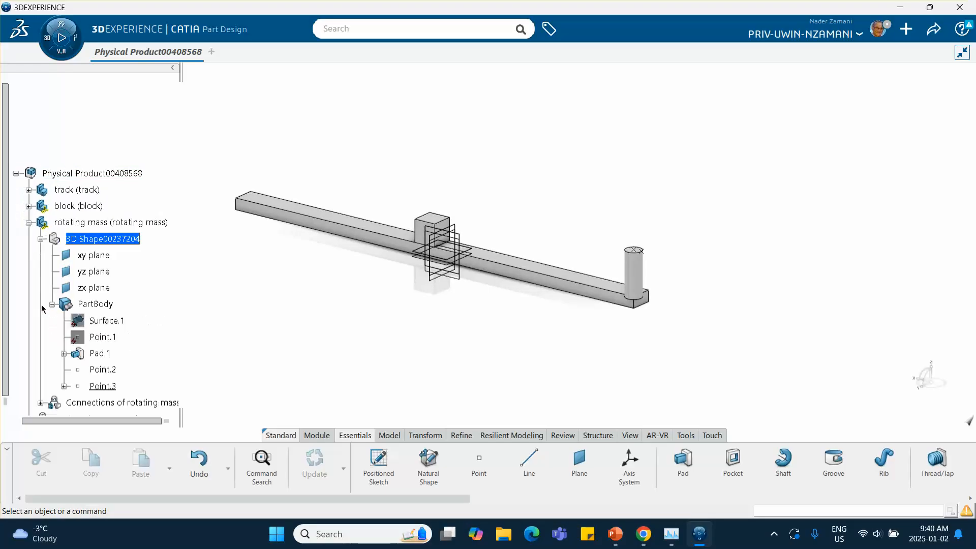
pyautogui.rightClick(105, 369)
pyautogui.click(152, 280)
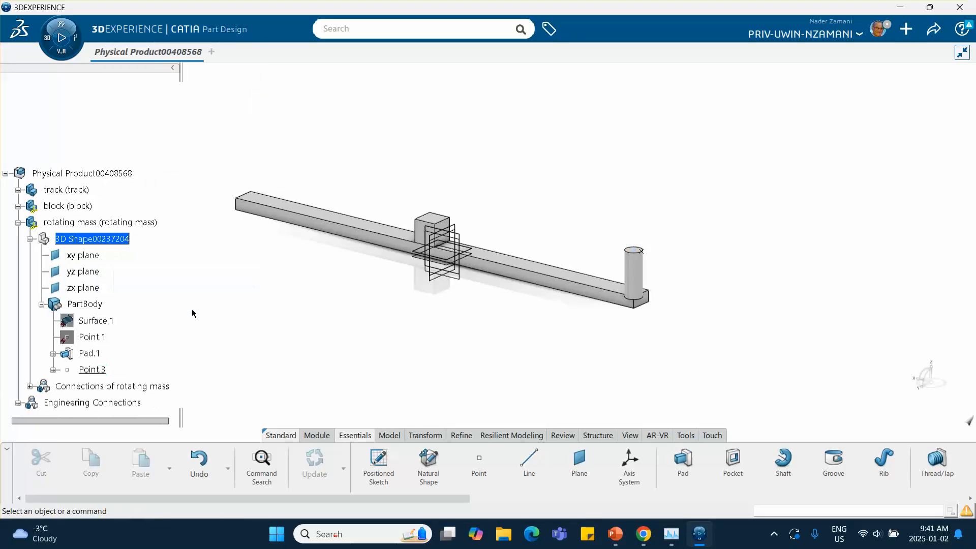
# Return to the top-level physical product and collapse the rotating mass's tree branch
pyautogui.doubleClick(51, 173)
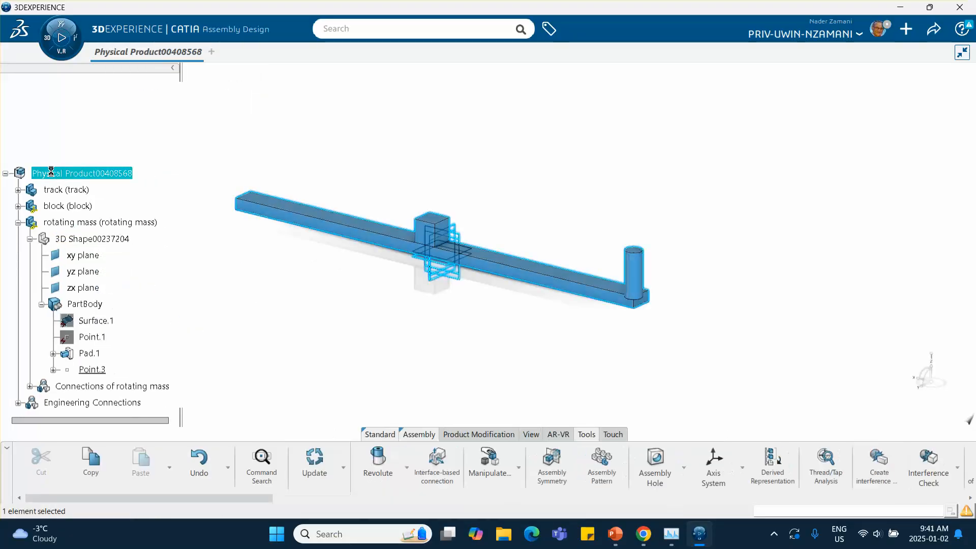
pyautogui.click(5, 174)
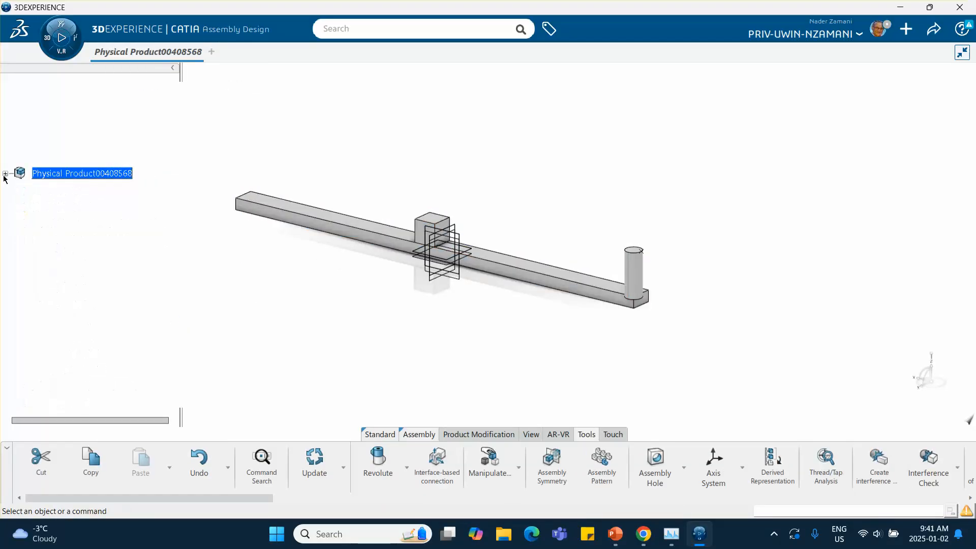
pyautogui.click(5, 174)
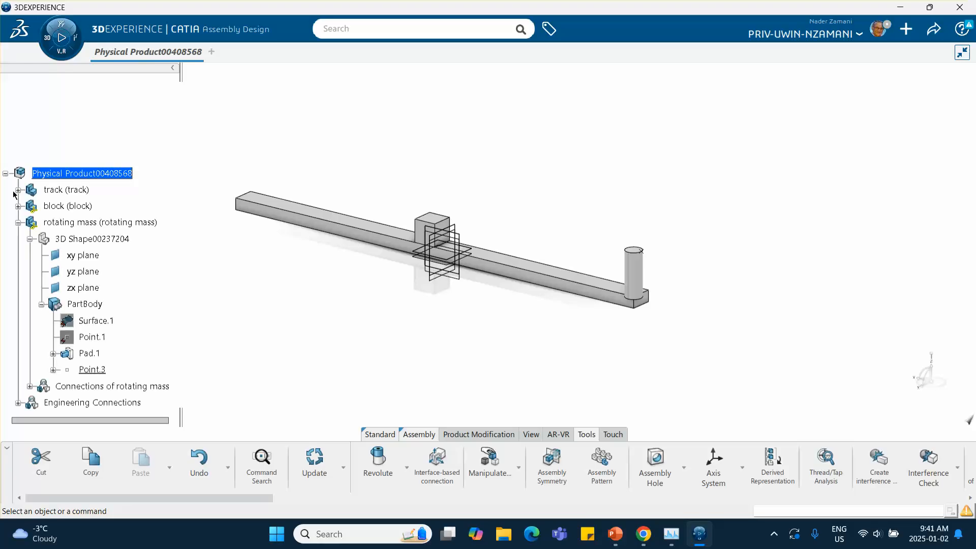
pyautogui.click(18, 224)
# Switch the assembly to the Mechanical Systems Design app
pyautogui.click(48, 38)
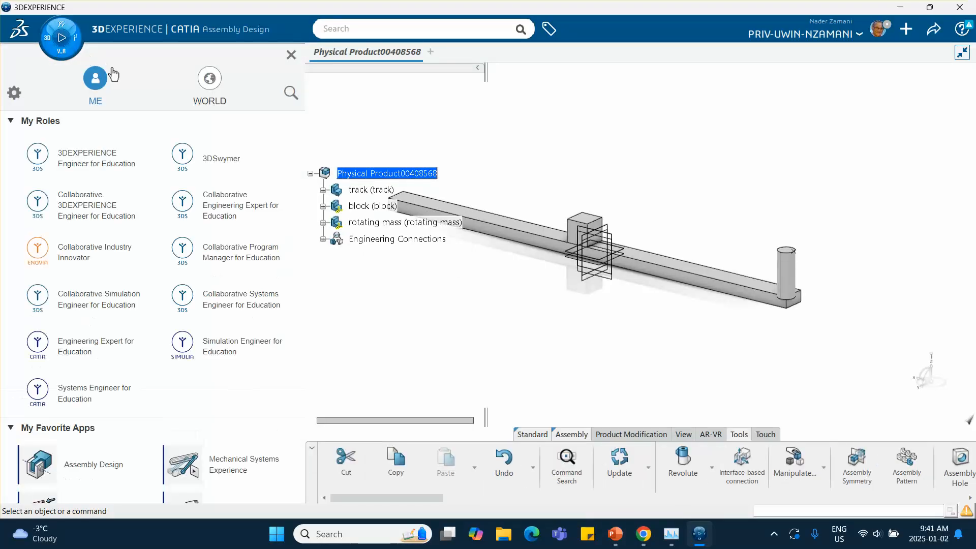
pyautogui.scroll(-8, 227, 343)
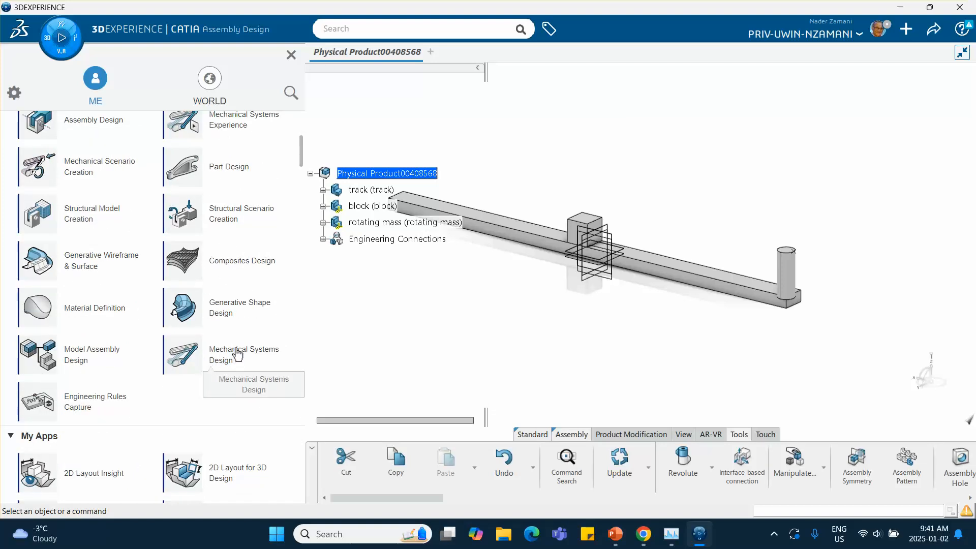
pyautogui.click(222, 355)
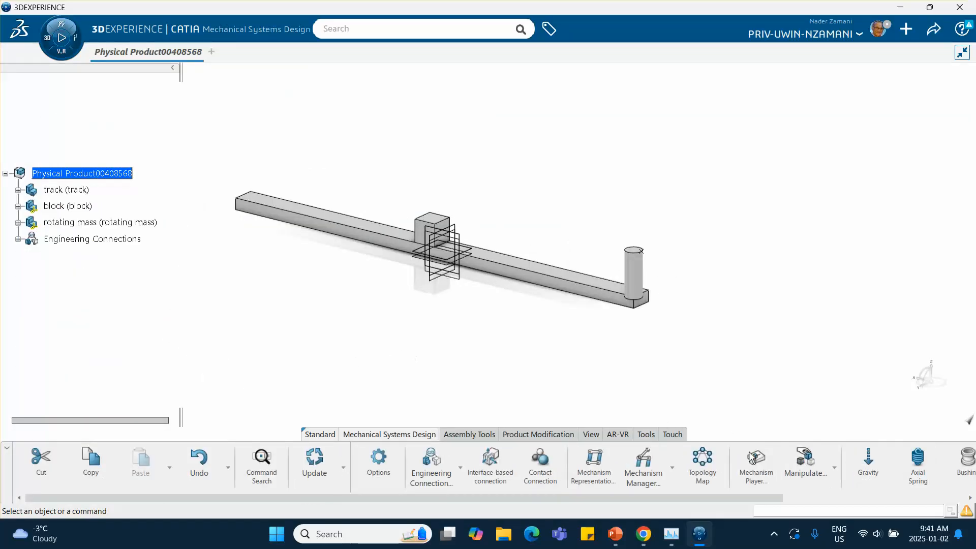
# Start Weight Definition and declare a weight on the track, filling its declared inertia values from the part's geometry
pyautogui.scroll(-3, 756, 476)
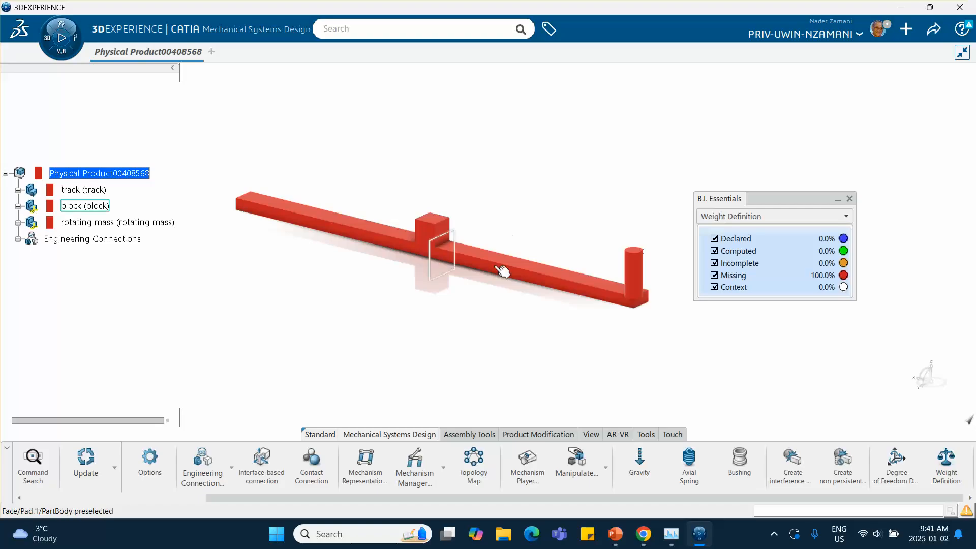
pyautogui.click(74, 189)
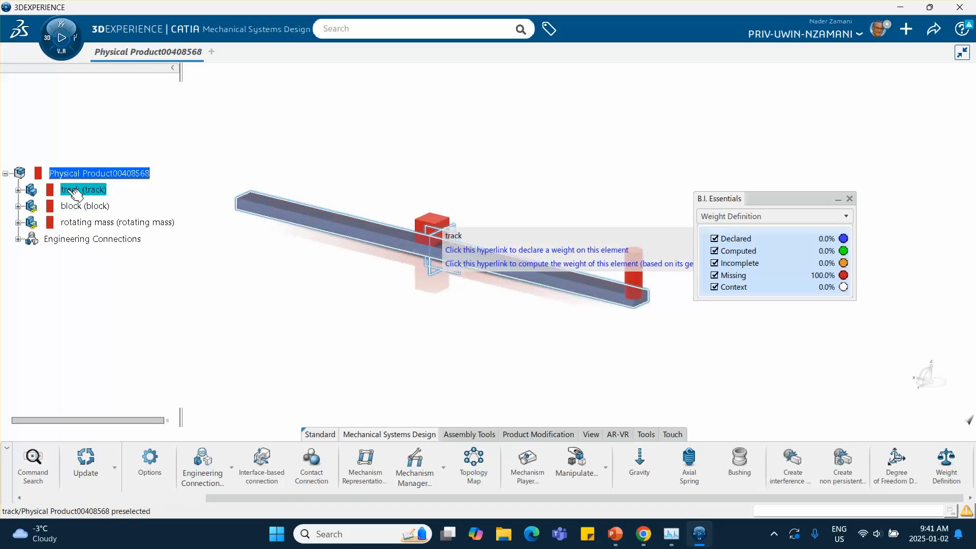
pyautogui.click(600, 250)
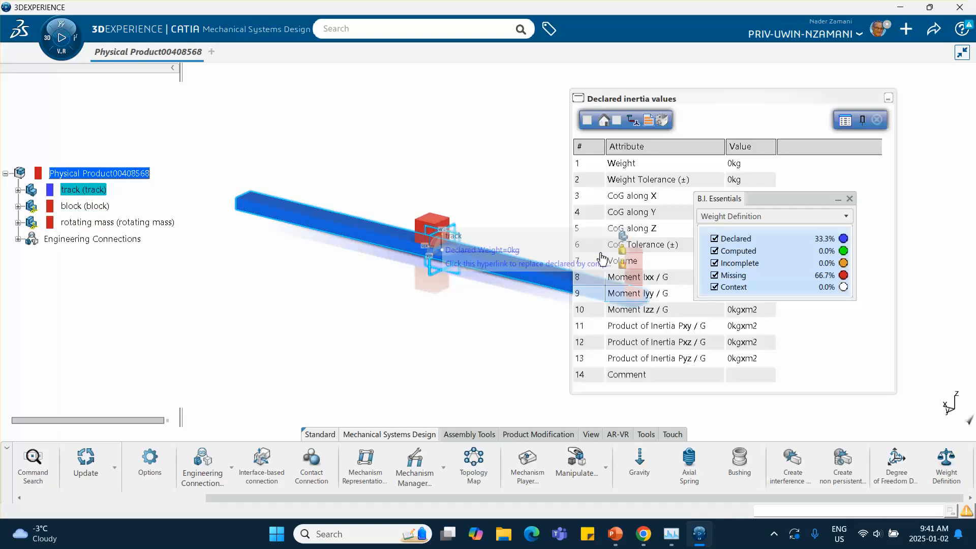
pyautogui.click(587, 121)
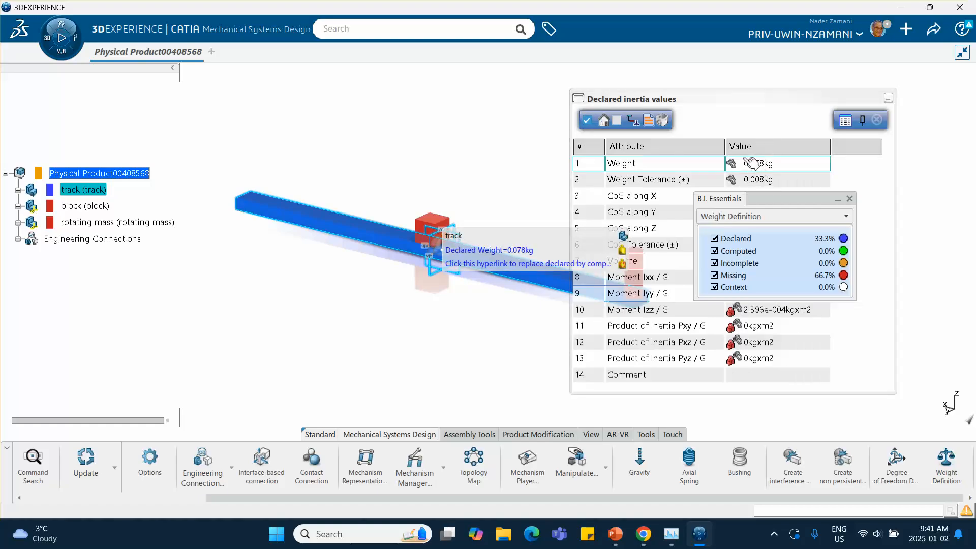
pyautogui.click(877, 120)
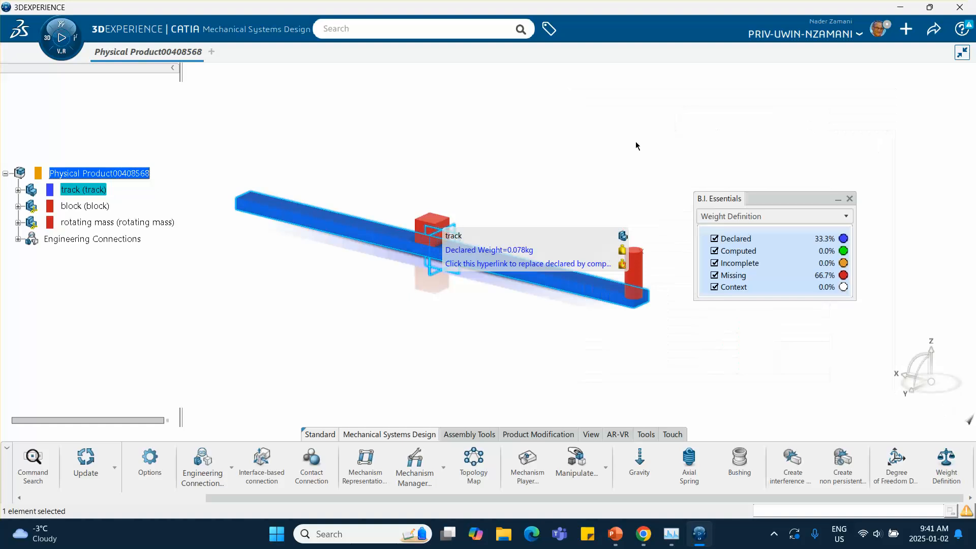
# Declare a weight on the block and fill its declared inertia values from the part's geometry
pyautogui.moveTo(517, 158); pyautogui.dragTo(419, 118, button='middle')
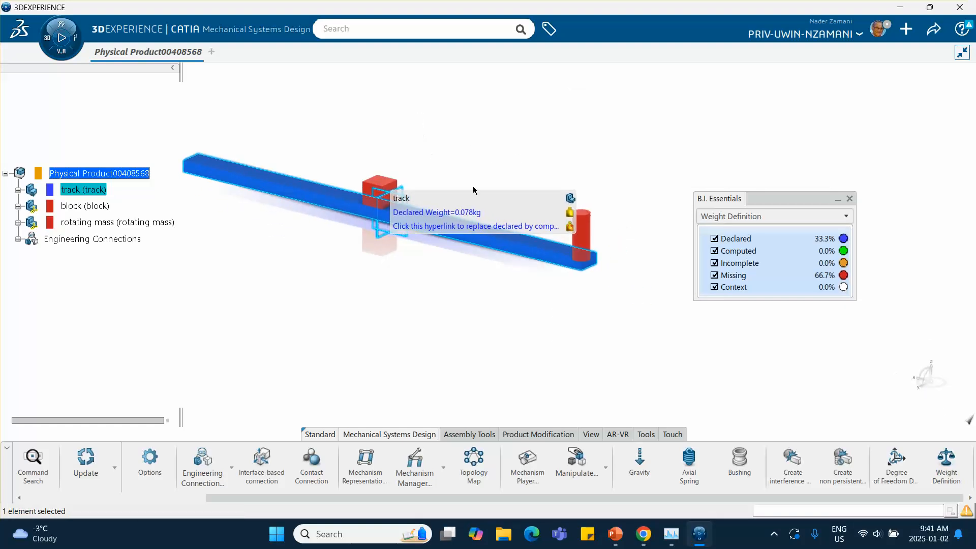
pyautogui.click(381, 193)
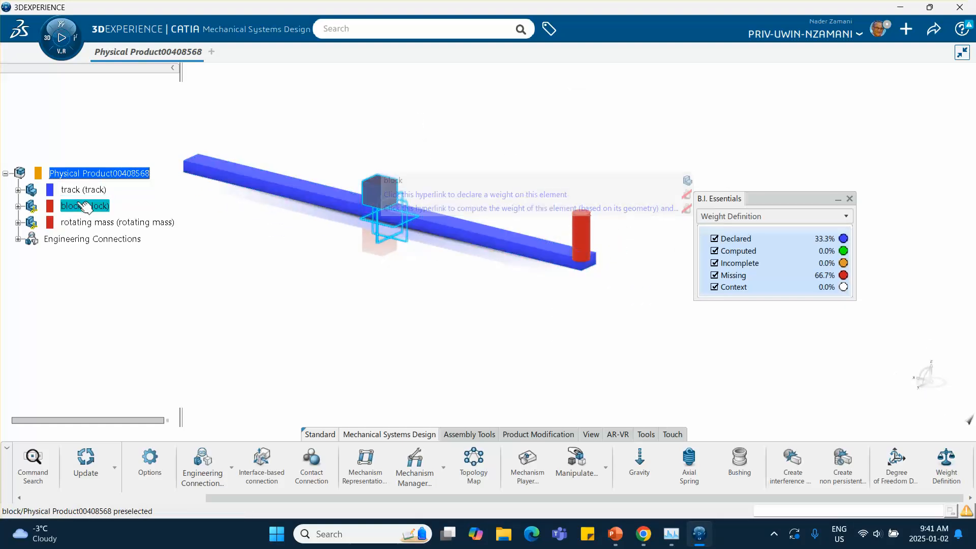
pyautogui.click(487, 195)
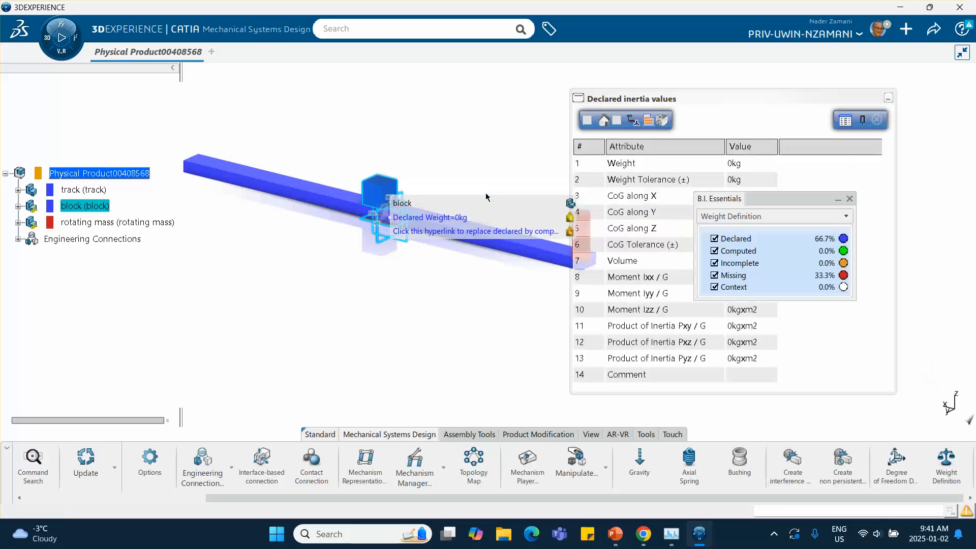
pyautogui.click(589, 122)
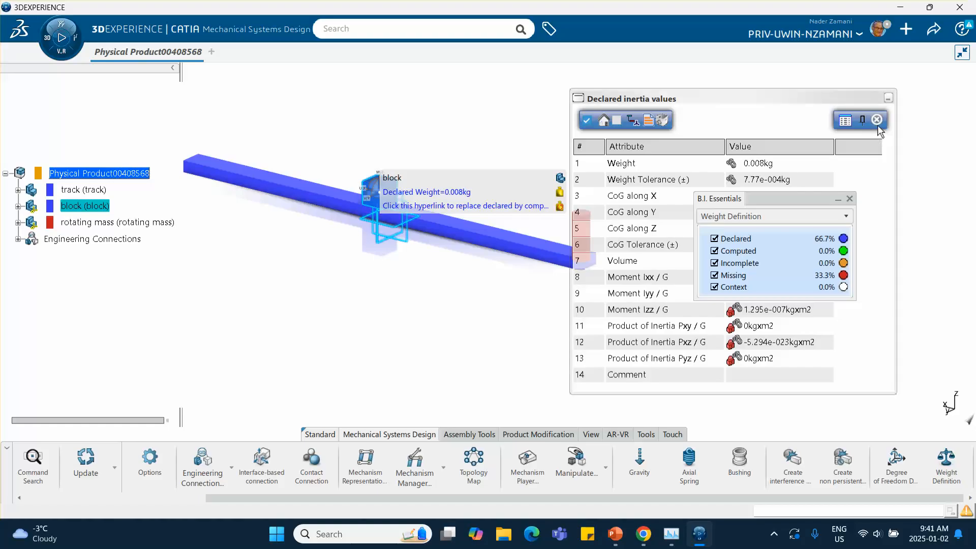
pyautogui.click(877, 123)
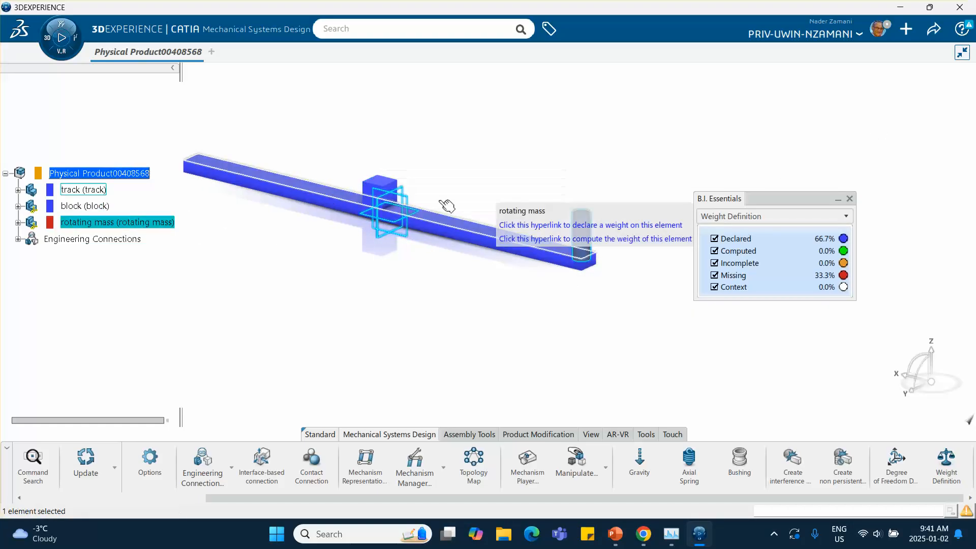
# Declare a weight on the rotating mass with inertia values taken from its geometry, and exit Weight Definition
pyautogui.click(554, 226)
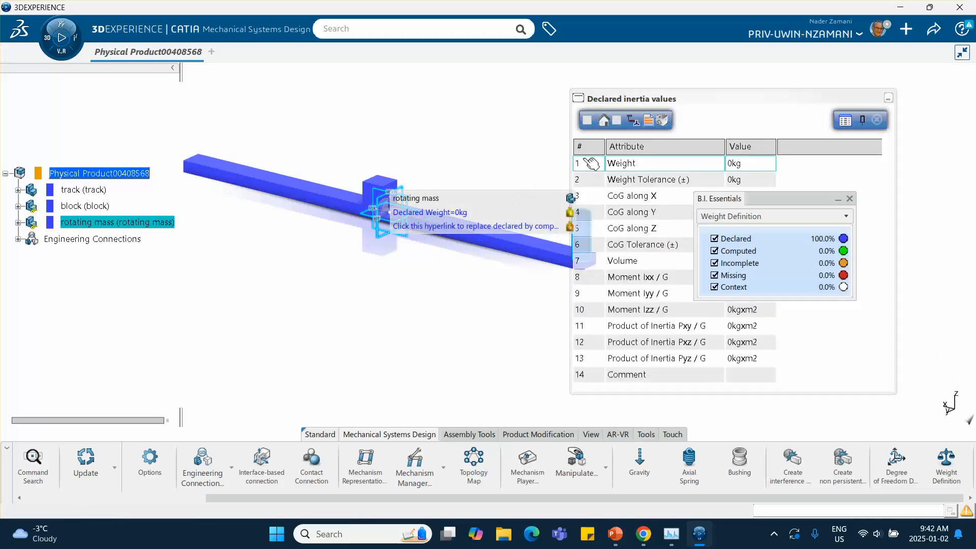
pyautogui.click(587, 120)
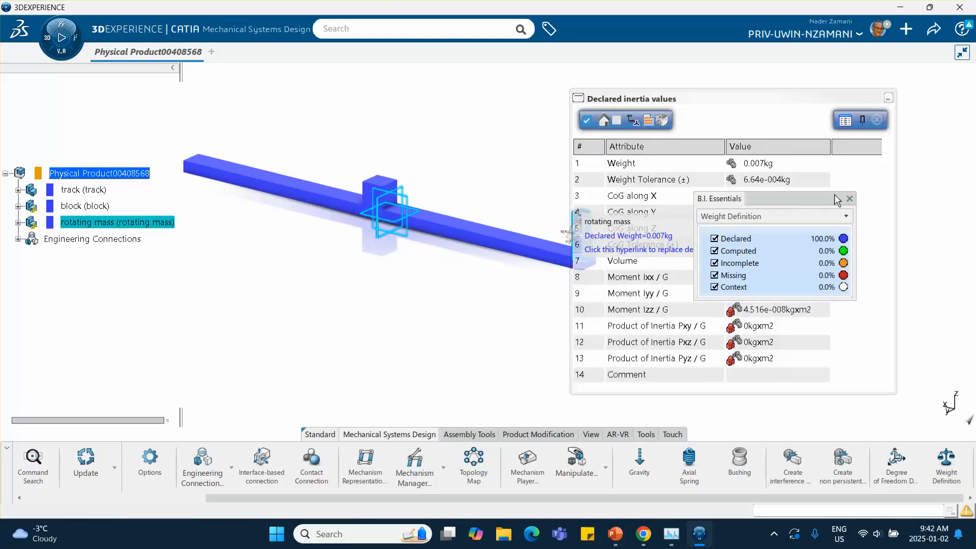
pyautogui.click(876, 120)
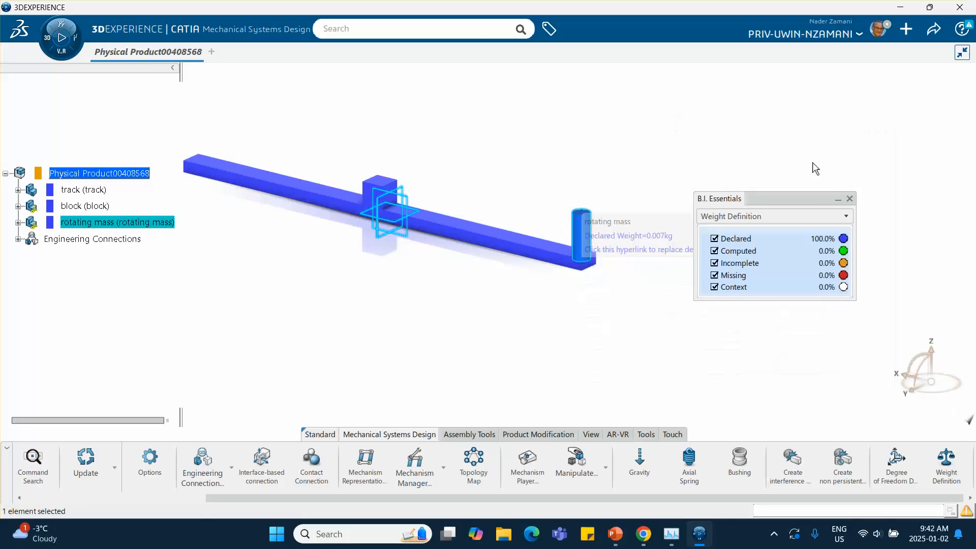
pyautogui.click(850, 198)
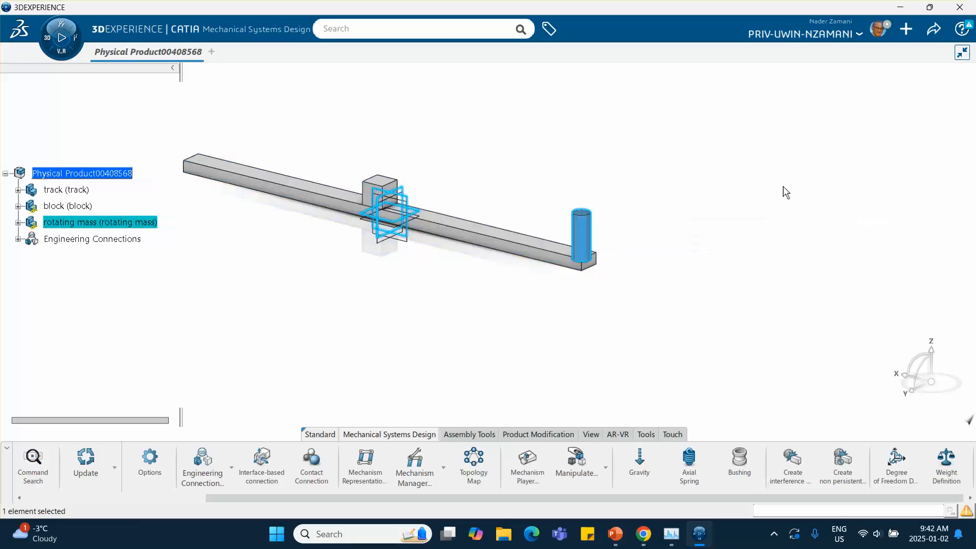
pyautogui.click(521, 305)
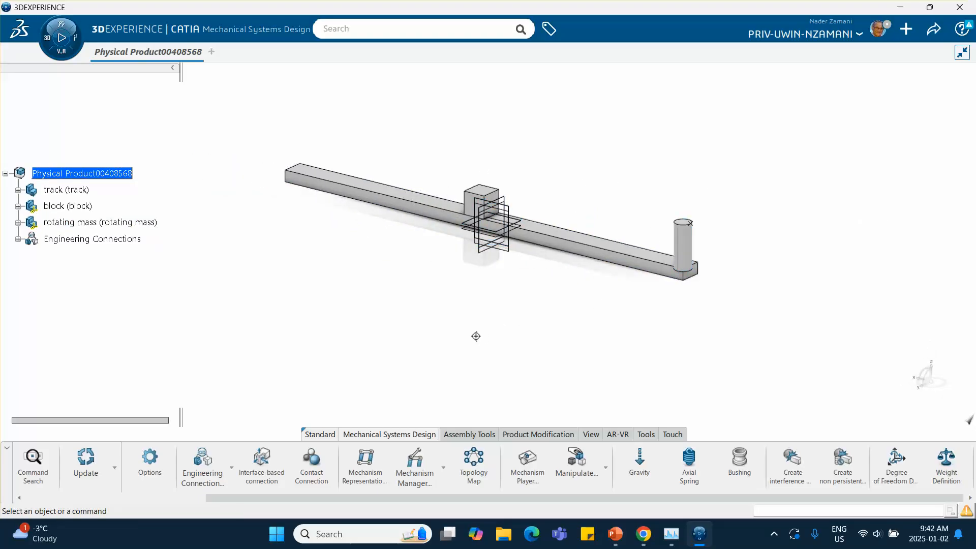
# Create a Mechanism Representation for the physical product with the default title and Normal Range design range
pyautogui.moveTo(475, 335)
pyautogui.mouseDown(button='middle')
pyautogui.moveTo(464, 341)
pyautogui.moveTo(462, 331)
pyautogui.mouseUp(button='middle')
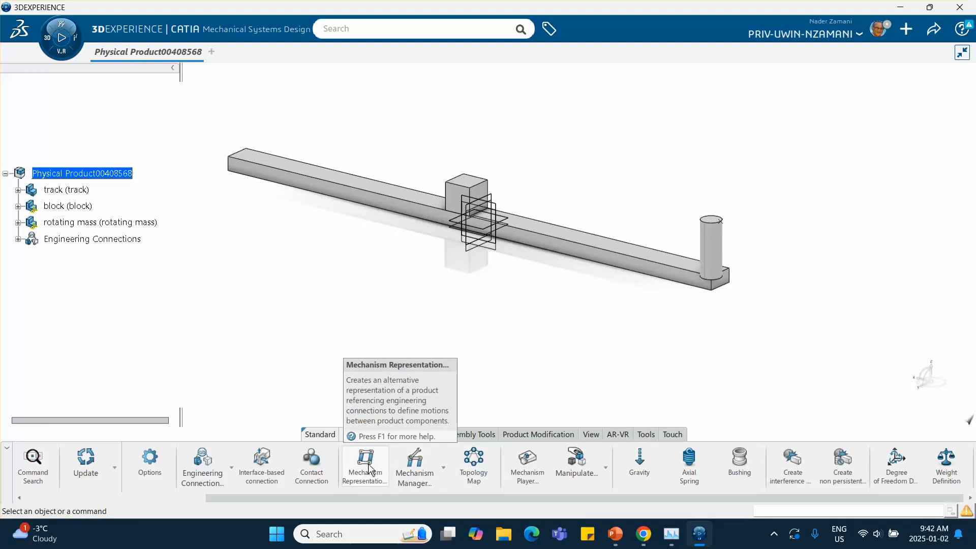
pyautogui.click(350, 464)
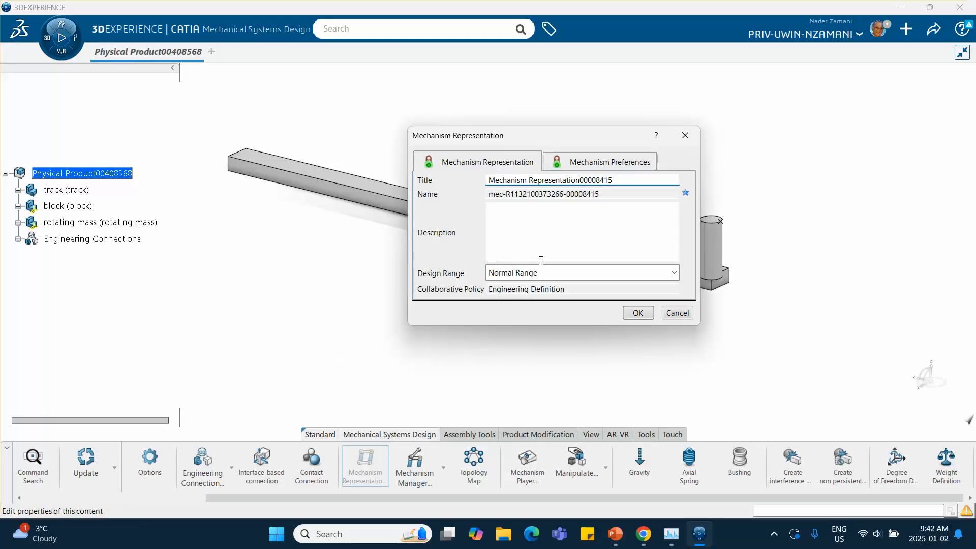
pyautogui.click(637, 313)
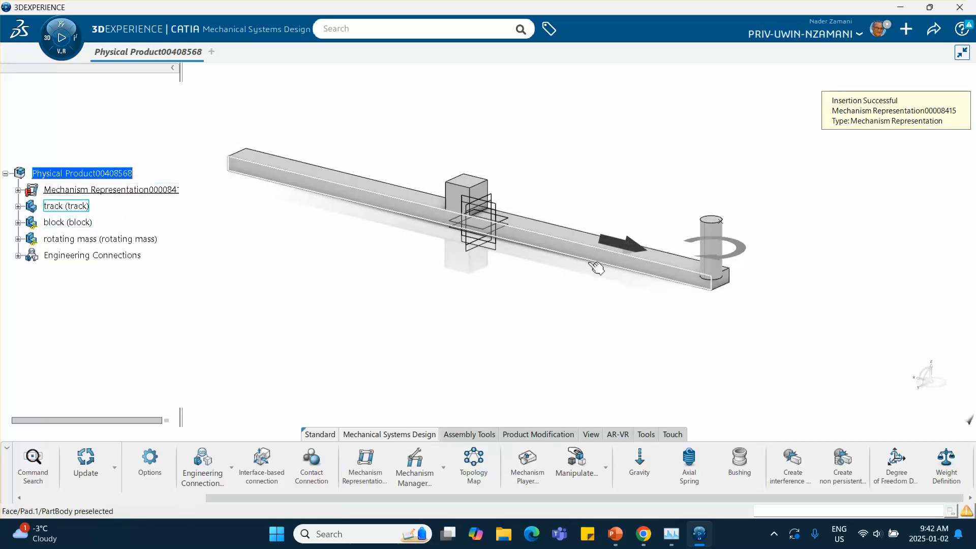
# Check the mechanism's topology map and review the prismatic and revolute joints' commands in Mechanism Manager
pyautogui.click(473, 460)
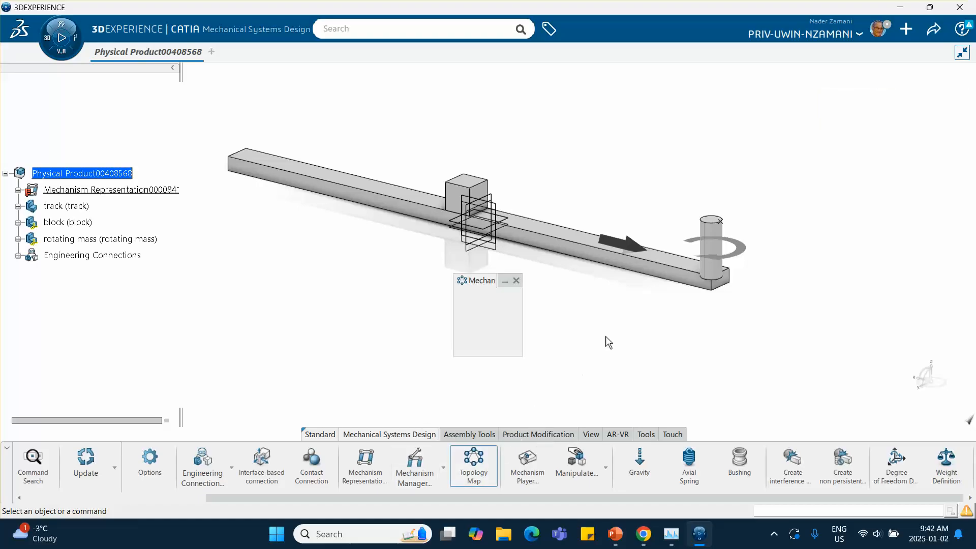
pyautogui.click(516, 281)
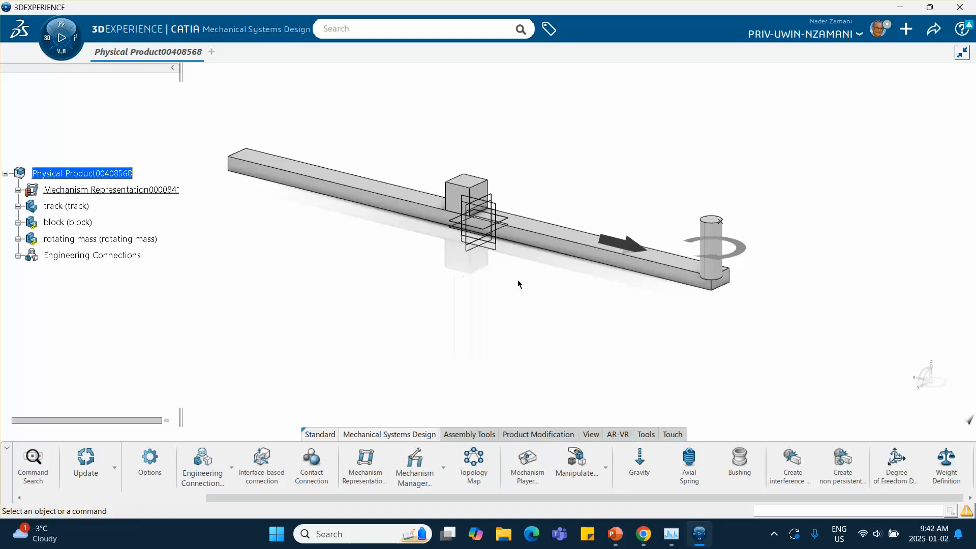
pyautogui.click(407, 461)
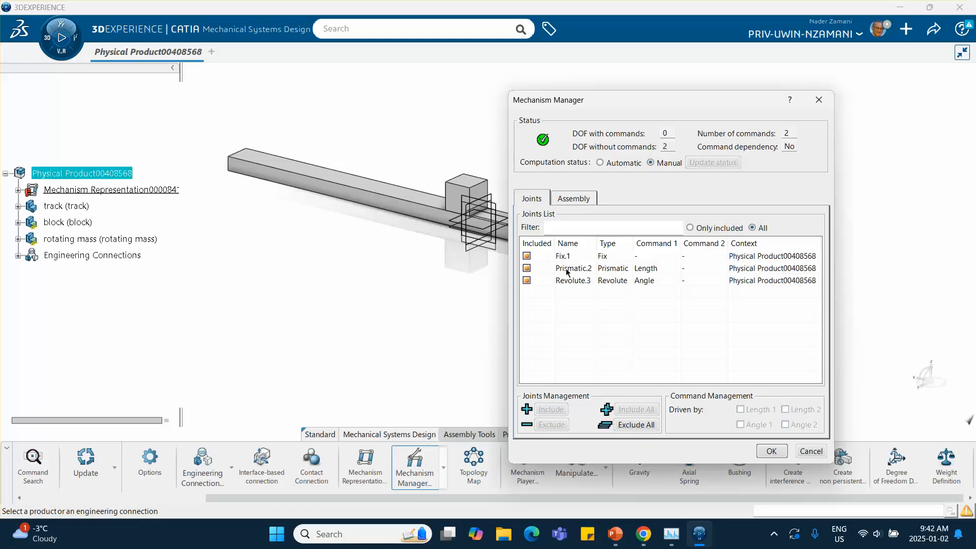
pyautogui.click(634, 269)
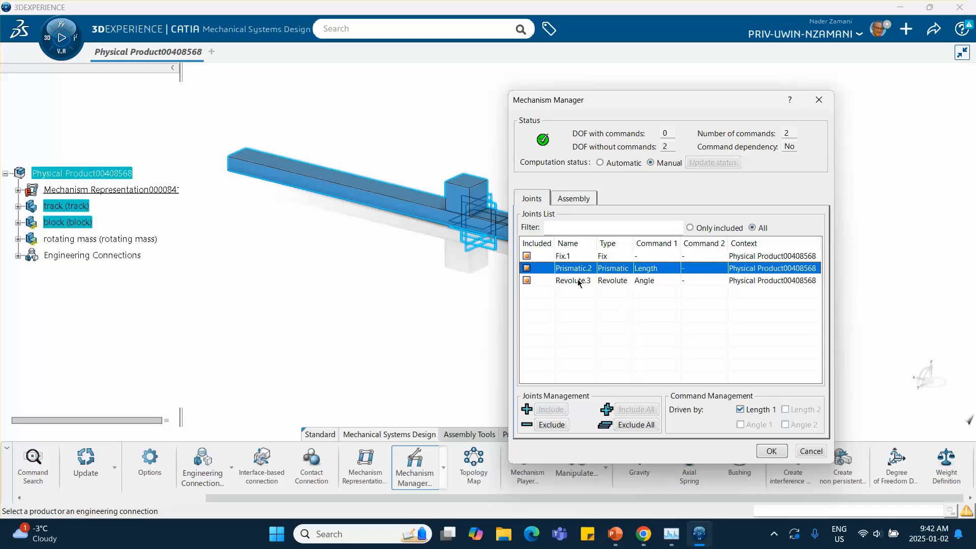
pyautogui.click(620, 282)
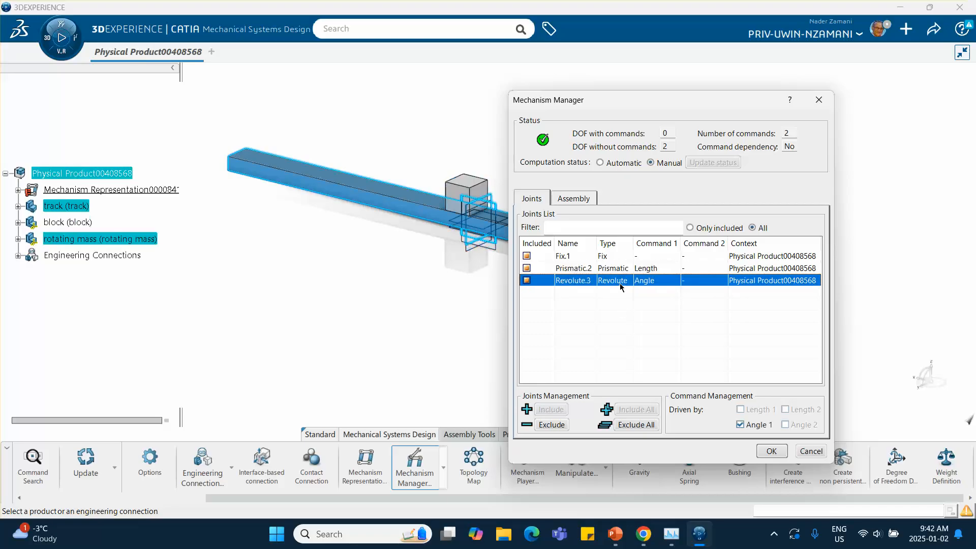
pyautogui.click(771, 451)
# Switch to the Mechanical Systems Experience app and create a Kinematics Simulation without adding another mechanism or a kinematics scenario
pyautogui.moveTo(474, 313); pyautogui.dragTo(442, 319, button='middle')
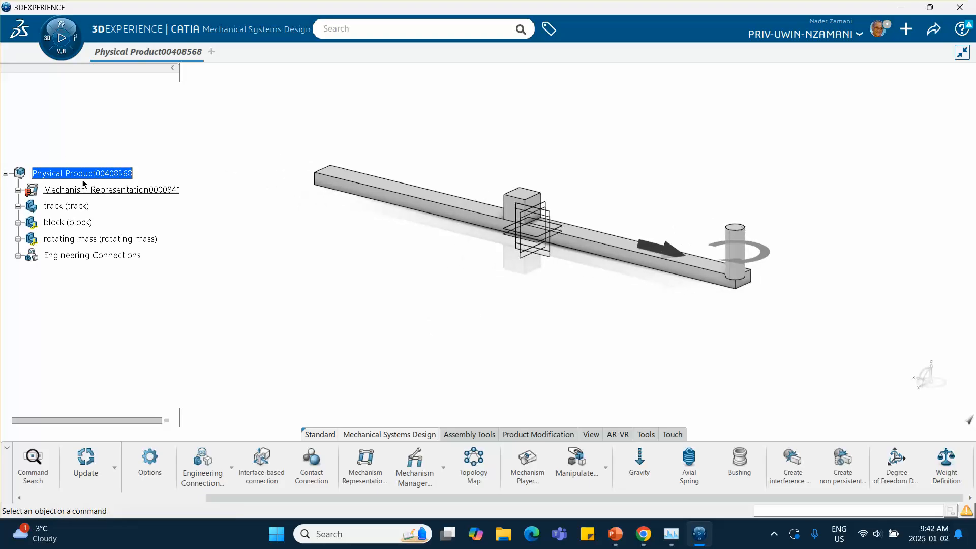
pyautogui.click(48, 42)
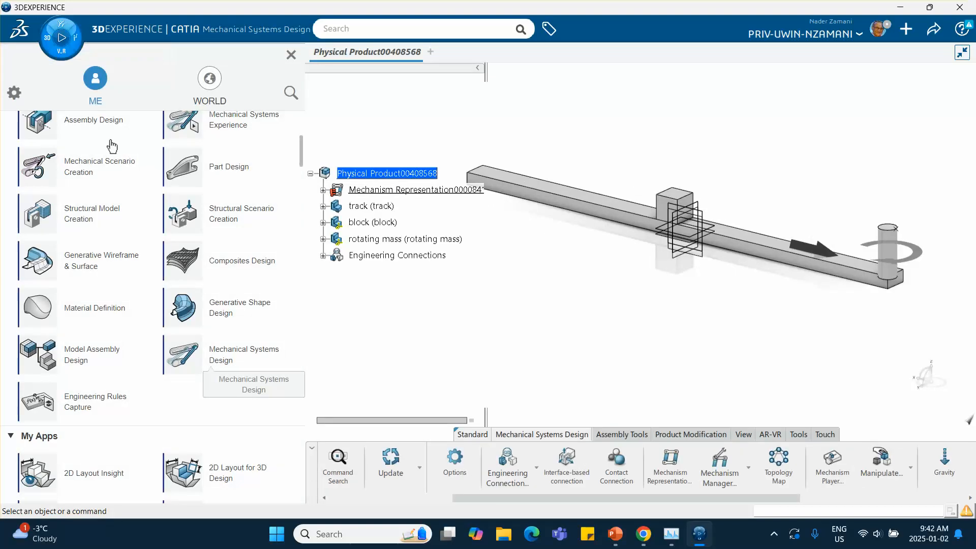
pyautogui.scroll(3, 153, 204)
pyautogui.click(226, 283)
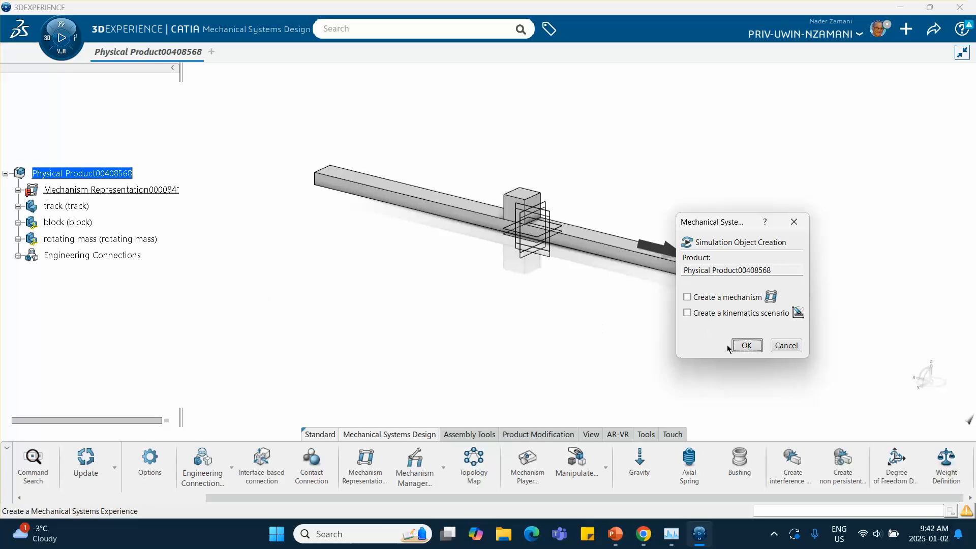
pyautogui.click(748, 347)
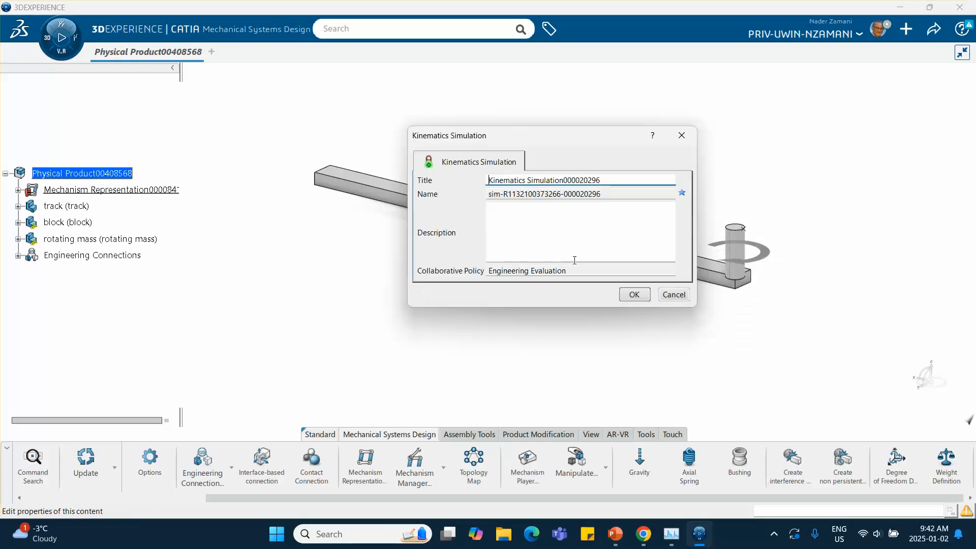
pyautogui.click(636, 296)
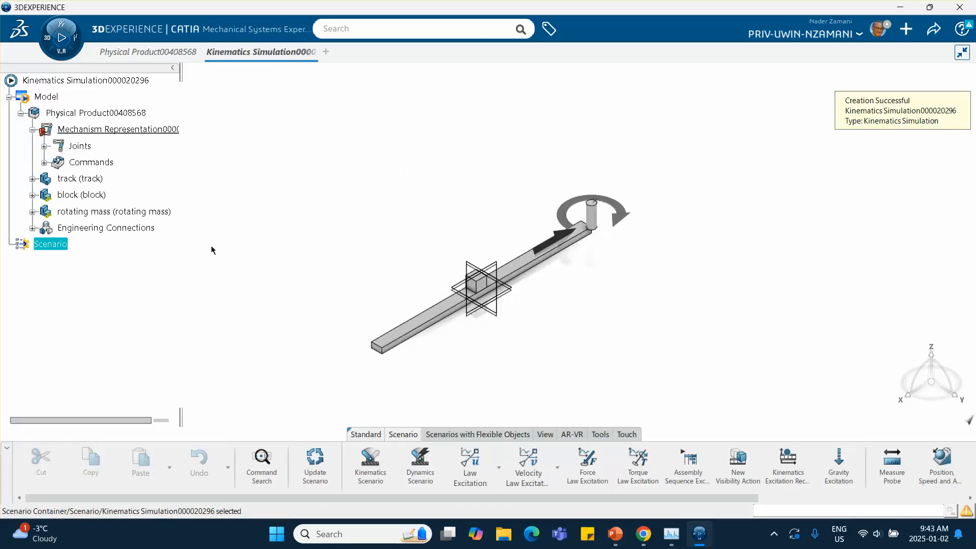
# Expand the mechanism's Joints and Commands branches in the simulation tree
pyautogui.click(44, 147)
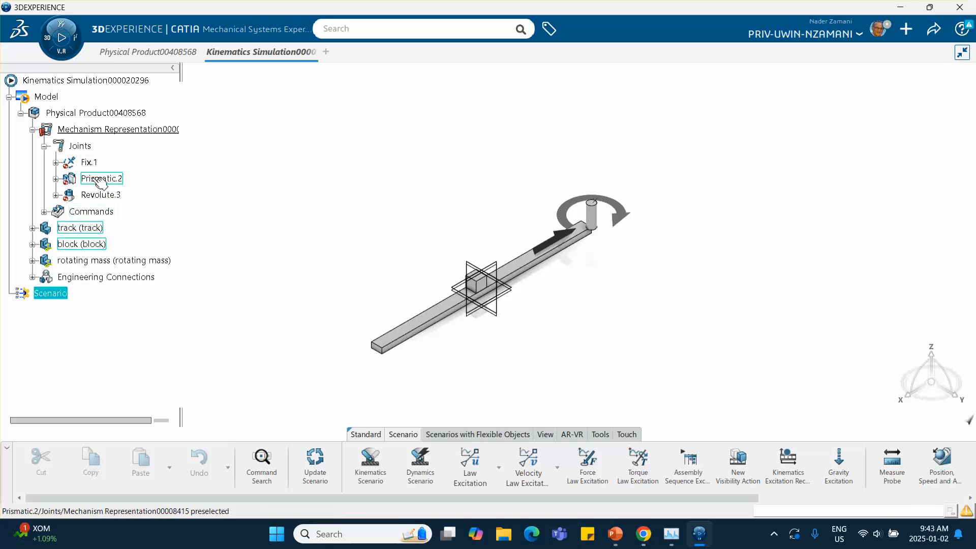
pyautogui.click(45, 212)
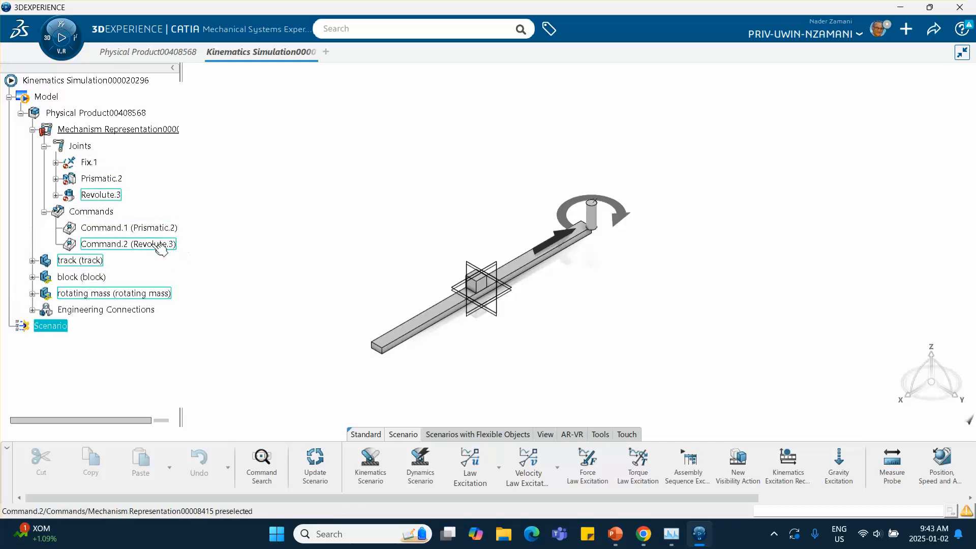
pyautogui.click(243, 270)
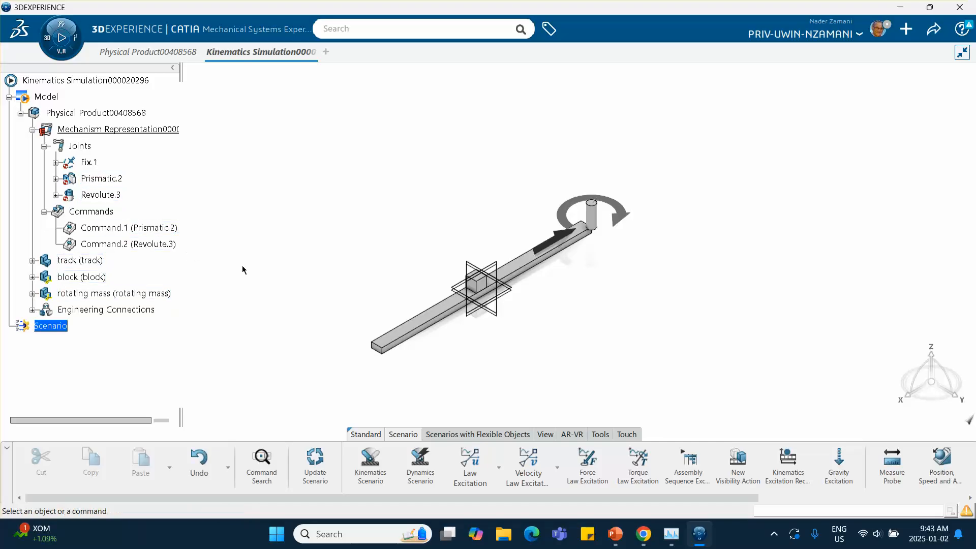
# Start a Velocity Motor Excitation and consult its reference settings on slide 2 of the tutorial in PowerPoint before returning to 3DEXPERIENCE
pyautogui.click(558, 475)
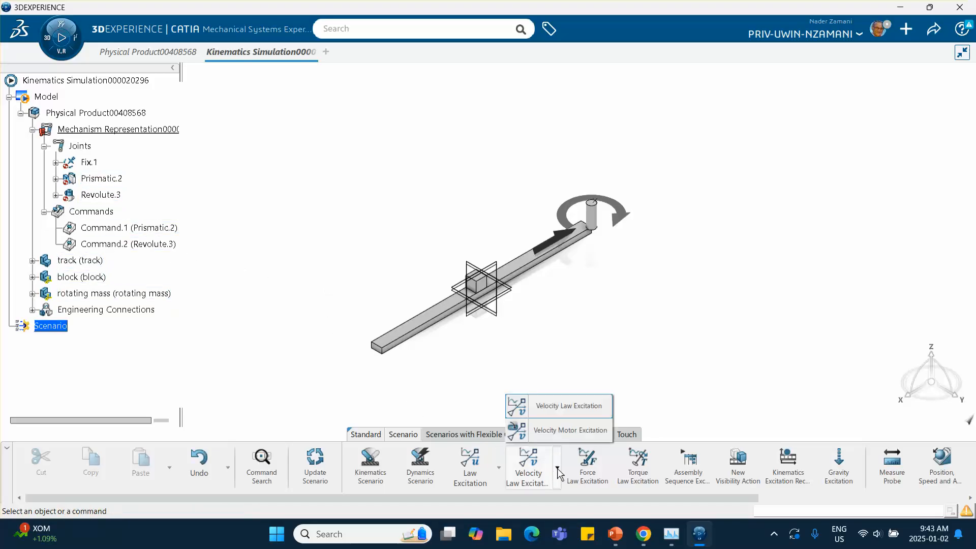
pyautogui.click(565, 432)
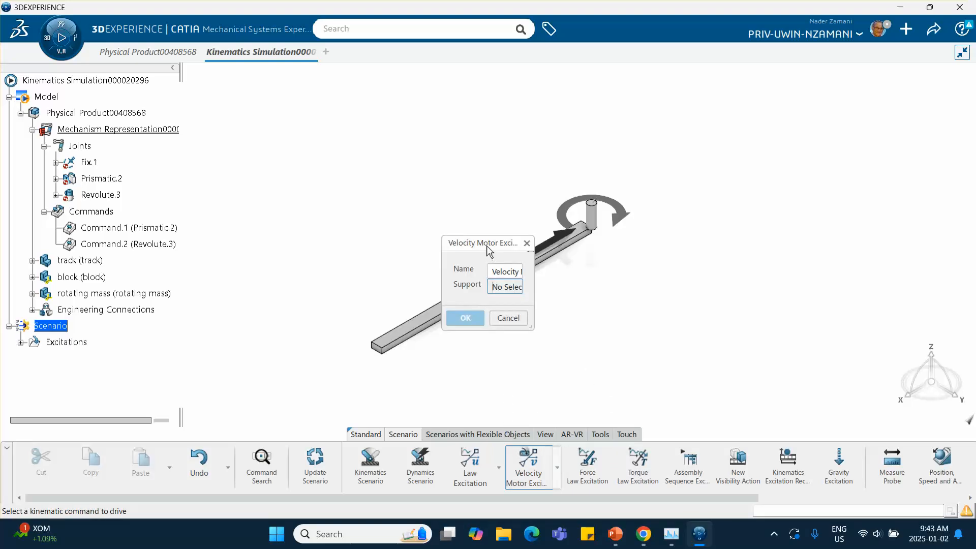
pyautogui.moveTo(490, 250); pyautogui.dragTo(512, 130)
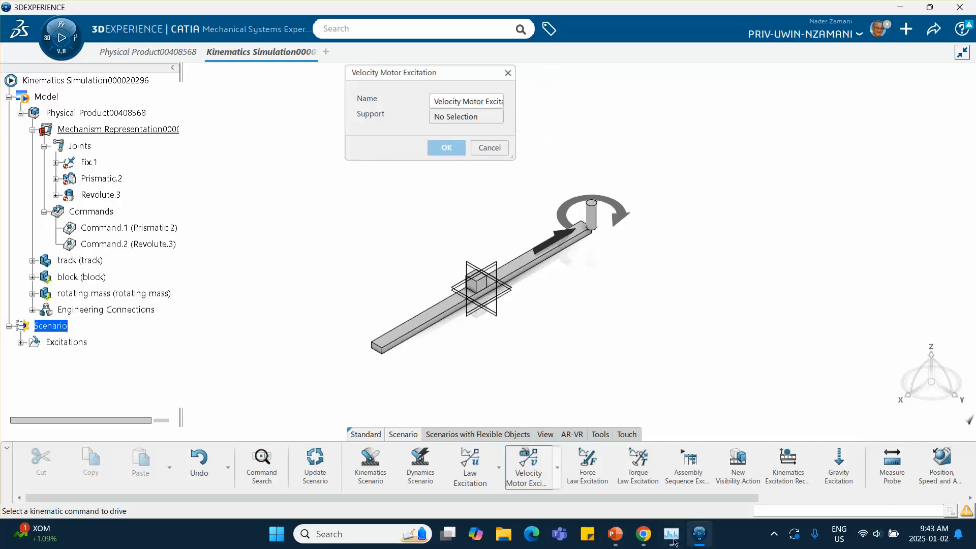
pyautogui.click(609, 534)
pyautogui.press('Up')
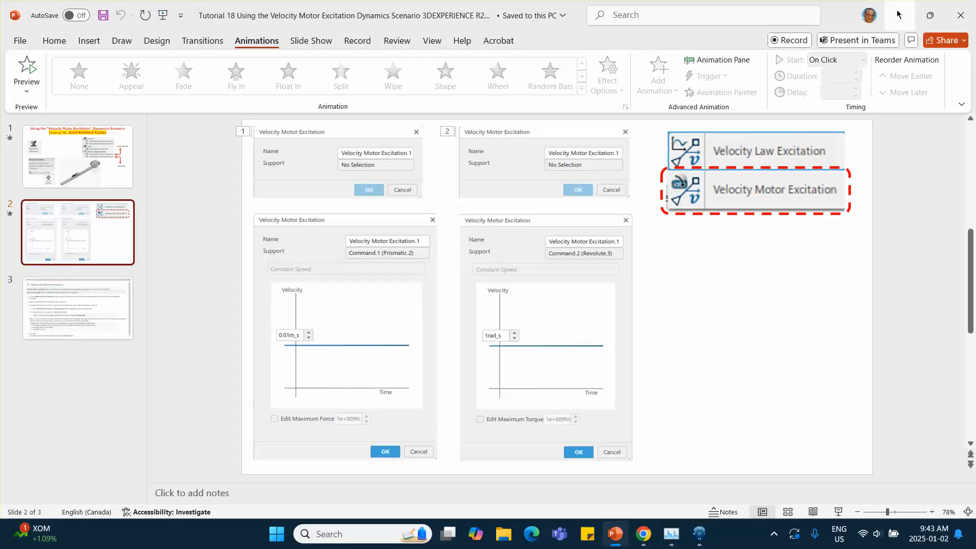
pyautogui.click(700, 534)
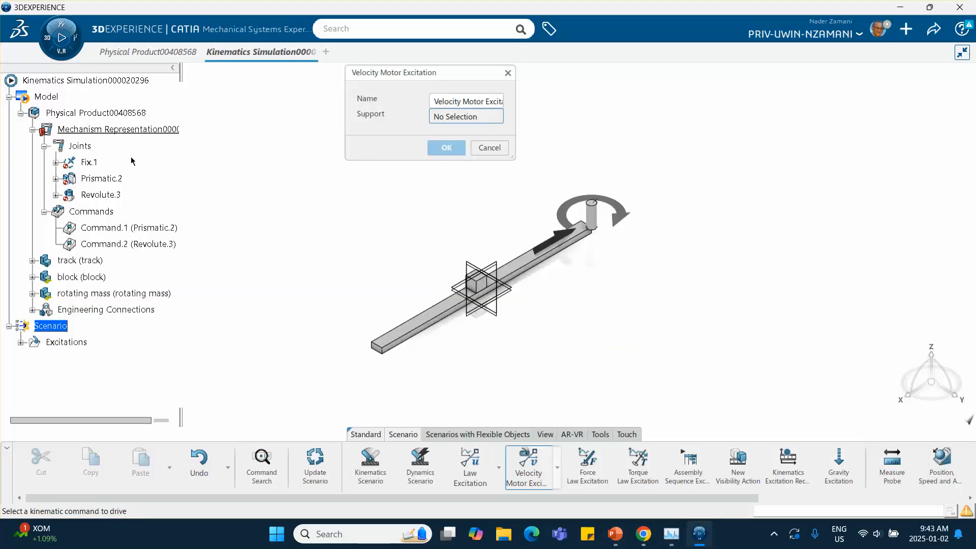
# Apply the Velocity Motor Excitation to Command.1 (Prismatic.2) with a constant speed of 10mm_s, and expand the scenario's Excitations branch
pyautogui.click(142, 229)
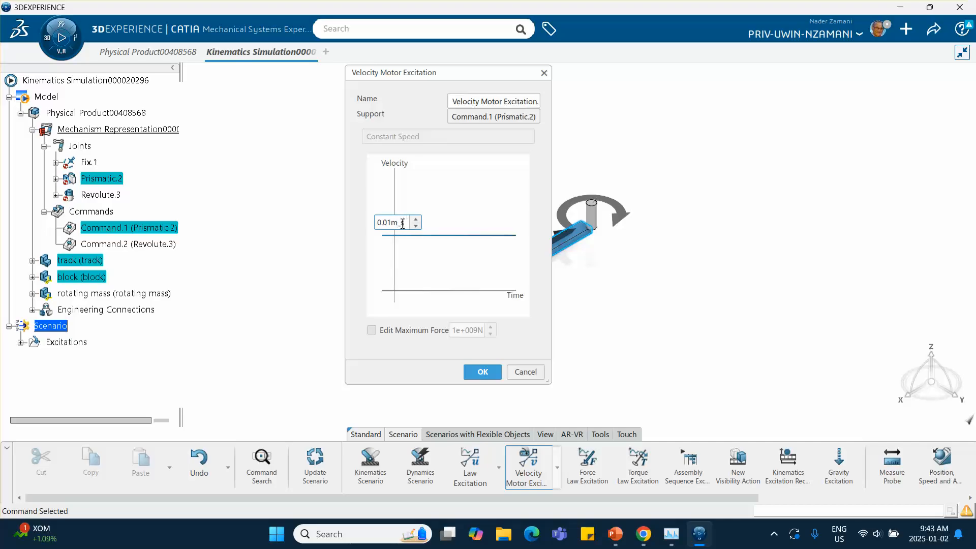
pyautogui.moveTo(403, 224); pyautogui.dragTo(362, 224)
pyautogui.write('10mm_s')
pyautogui.press('Return')
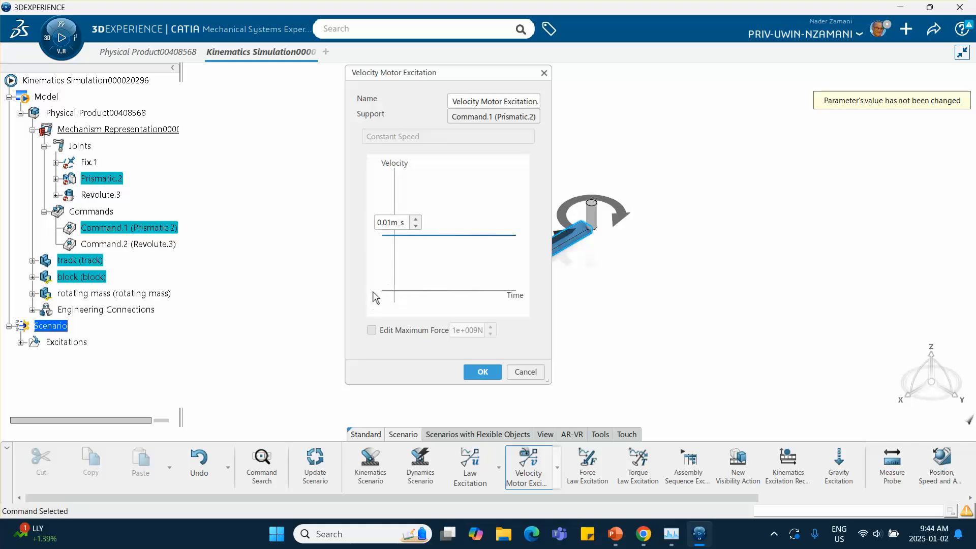
pyautogui.click(482, 372)
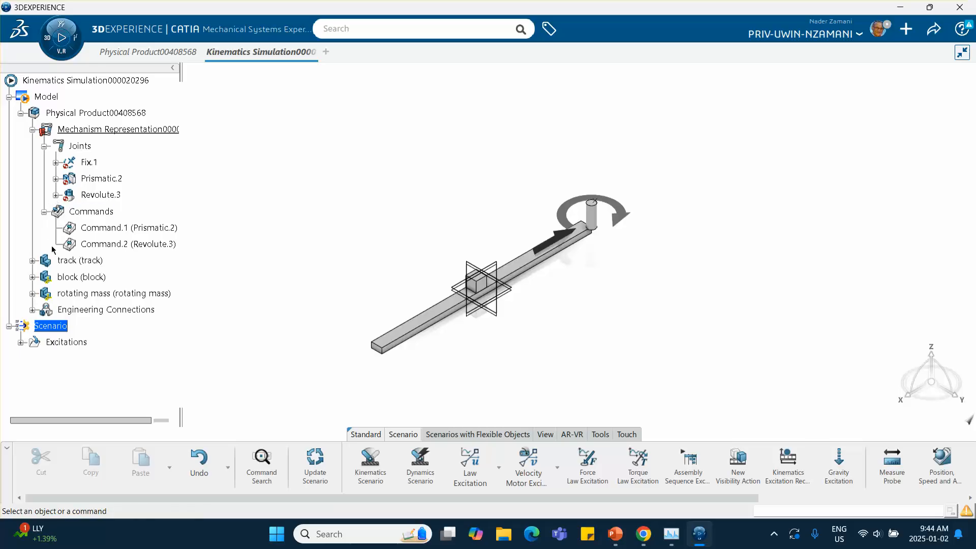
pyautogui.click(20, 343)
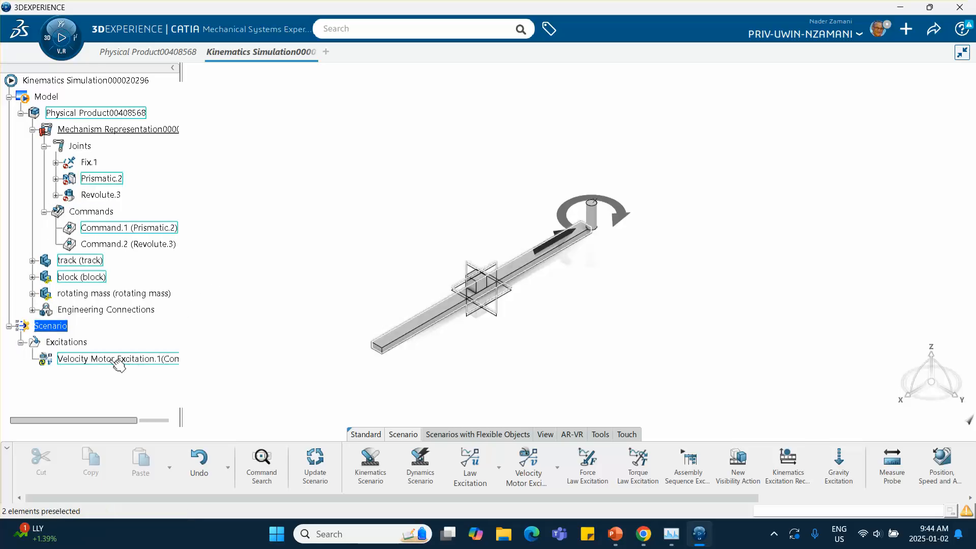
# Apply a second Velocity Motor Excitation to Command.2 (Revolute.3) with a constant speed of 1rad_s
pyautogui.click(529, 463)
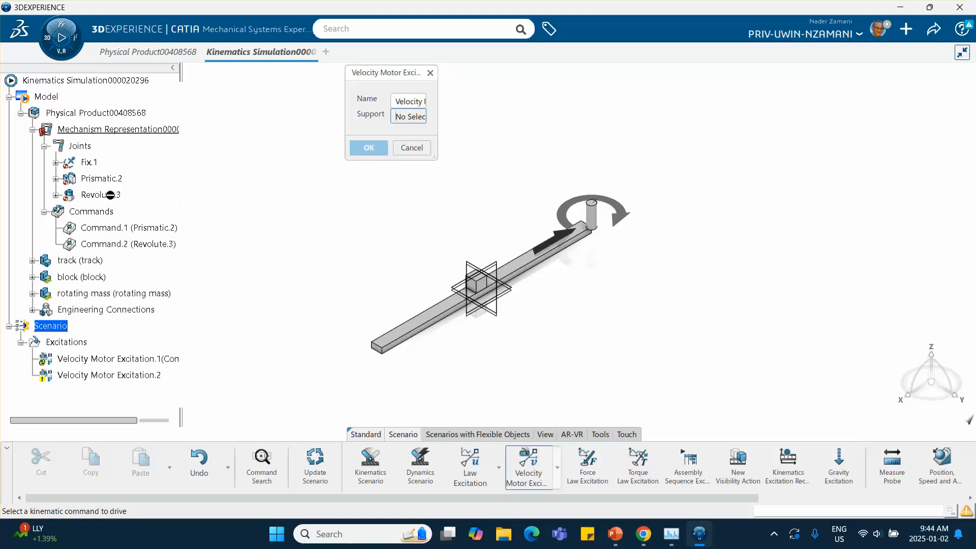
pyautogui.click(133, 246)
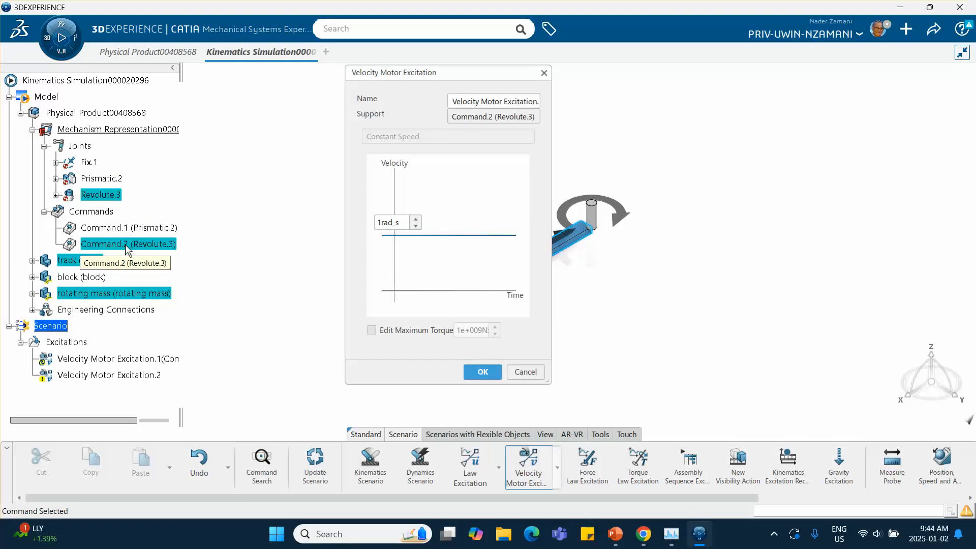
pyautogui.doubleClick(393, 222)
pyautogui.write('1')
pyautogui.click(482, 371)
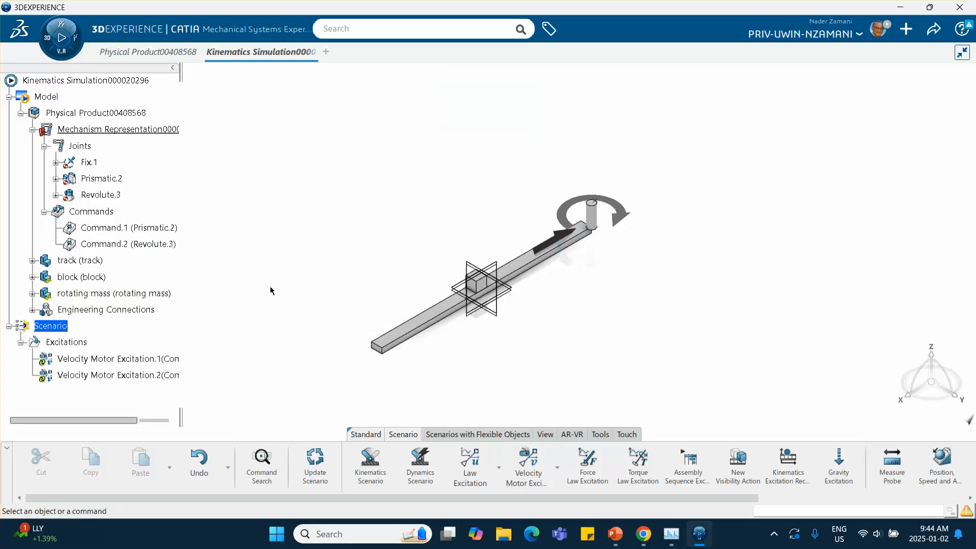
# Add one Position, Speed and Acceleration probe on the block's rear top corner and another on the vertex at the rotating mass's top edge
pyautogui.click(941, 464)
pyautogui.moveTo(661, 312); pyautogui.dragTo(627, 244, button='middle')
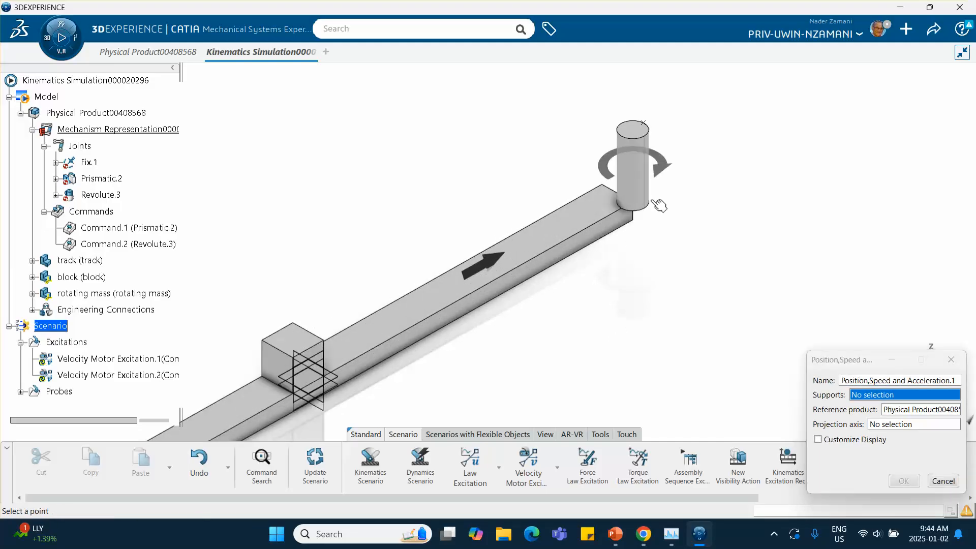
pyautogui.click(292, 324)
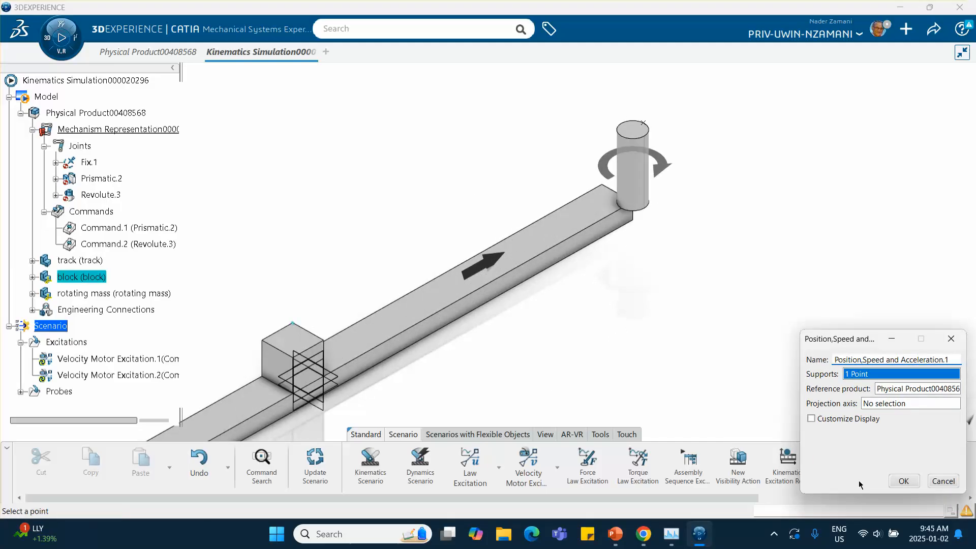
pyautogui.click(904, 480)
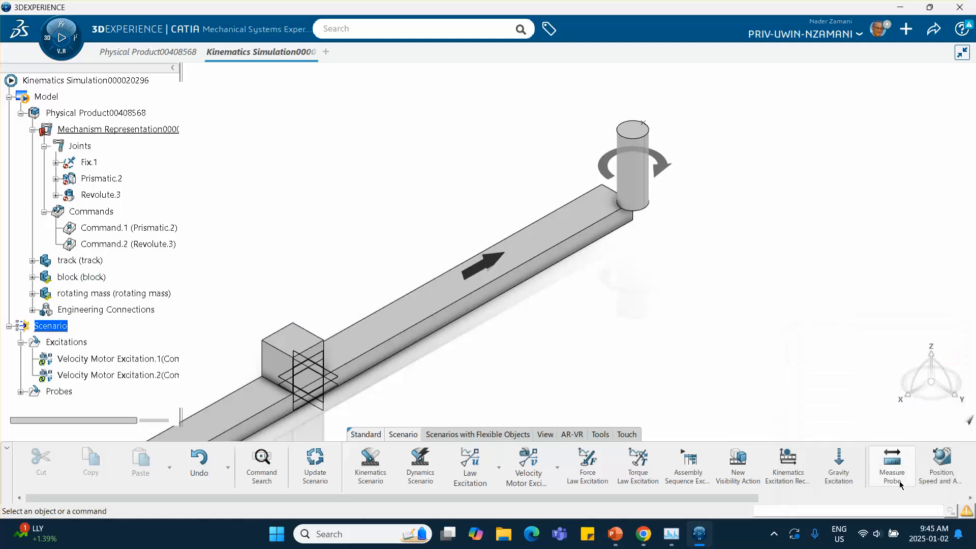
pyautogui.click(939, 460)
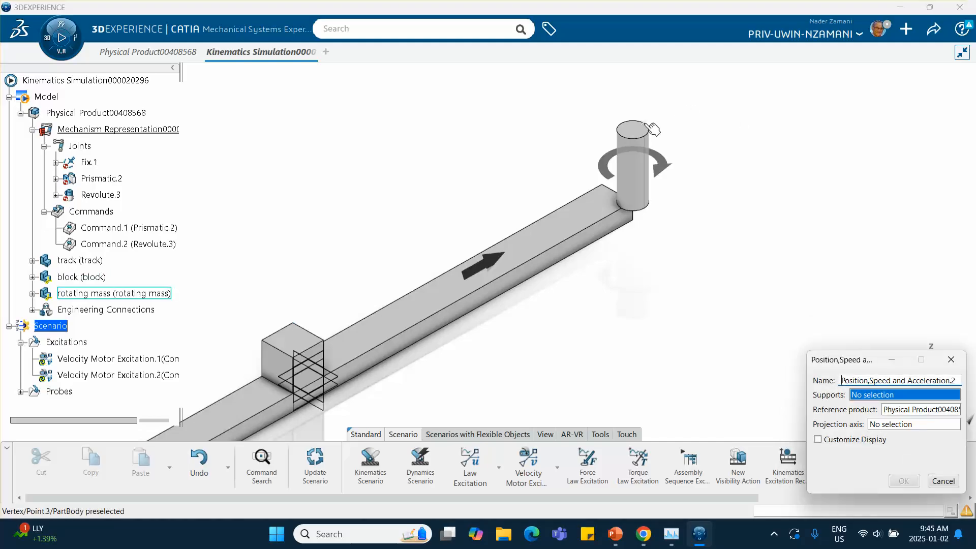
pyautogui.click(645, 123)
pyautogui.click(903, 481)
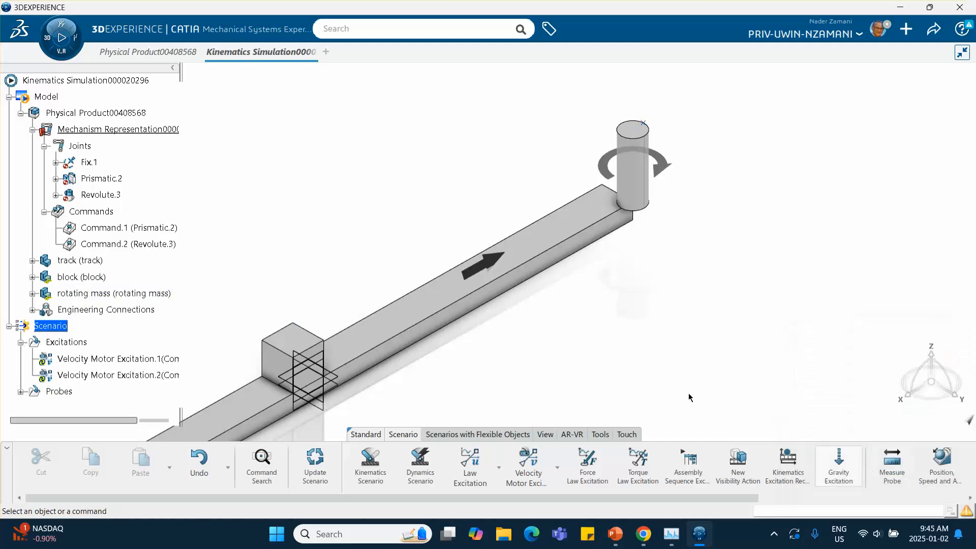
# Create a Dynamics Scenario that references both Velocity Motor Excitations and both Position, Speed and Acceleration probes
pyautogui.moveTo(426, 206); pyautogui.dragTo(501, 190, button='middle')
pyautogui.moveTo(475, 220); pyautogui.dragTo(563, 204, button='middle')
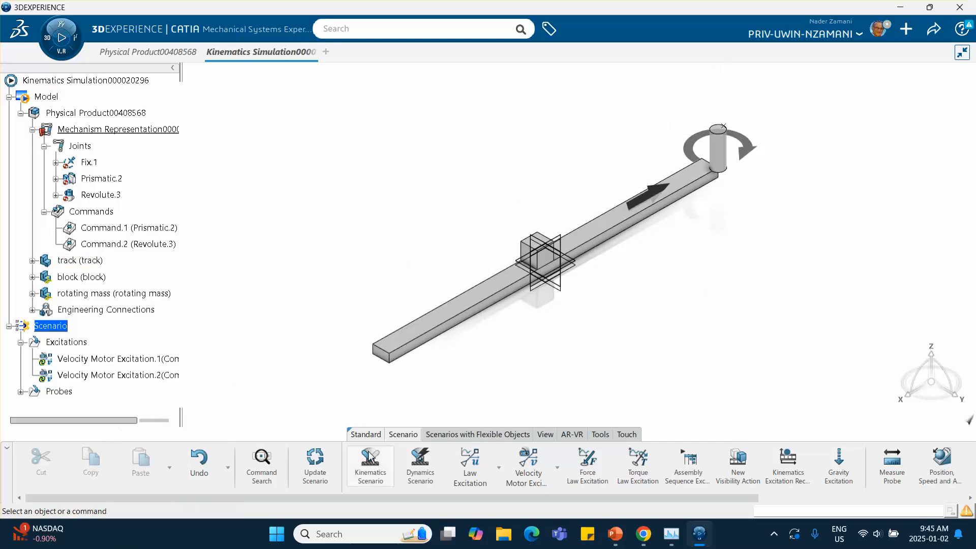
pyautogui.click(418, 463)
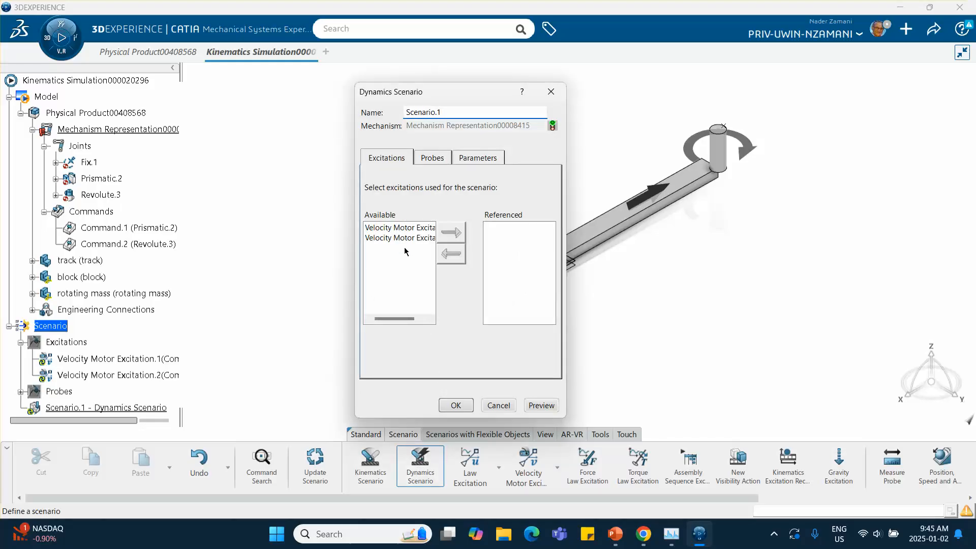
pyautogui.click(409, 229)
pyautogui.click(453, 233)
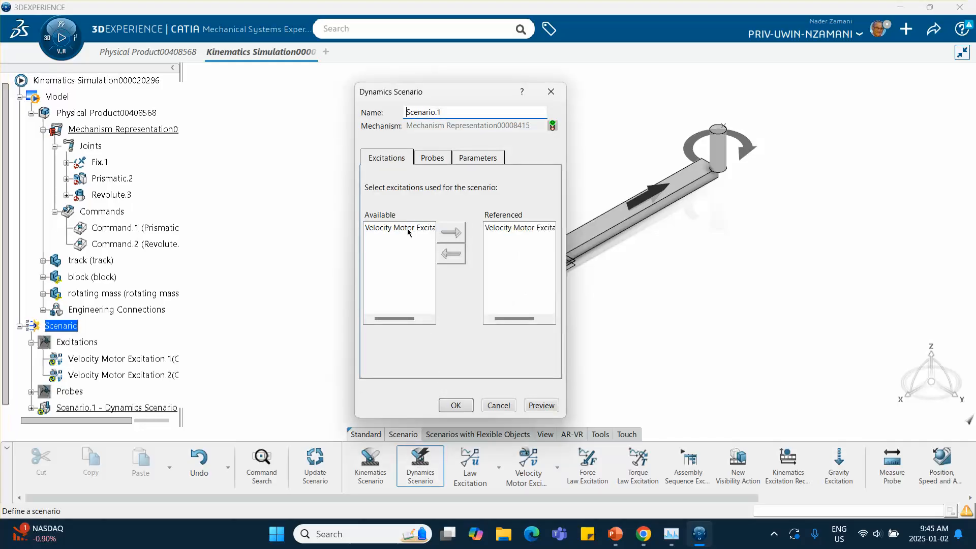
pyautogui.click(454, 234)
pyautogui.click(431, 158)
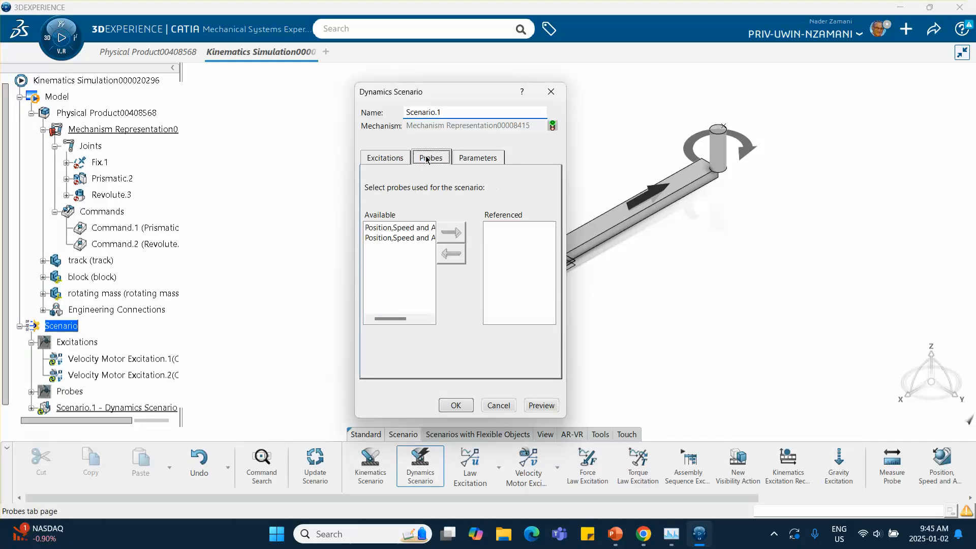
pyautogui.click(390, 227)
pyautogui.click(450, 234)
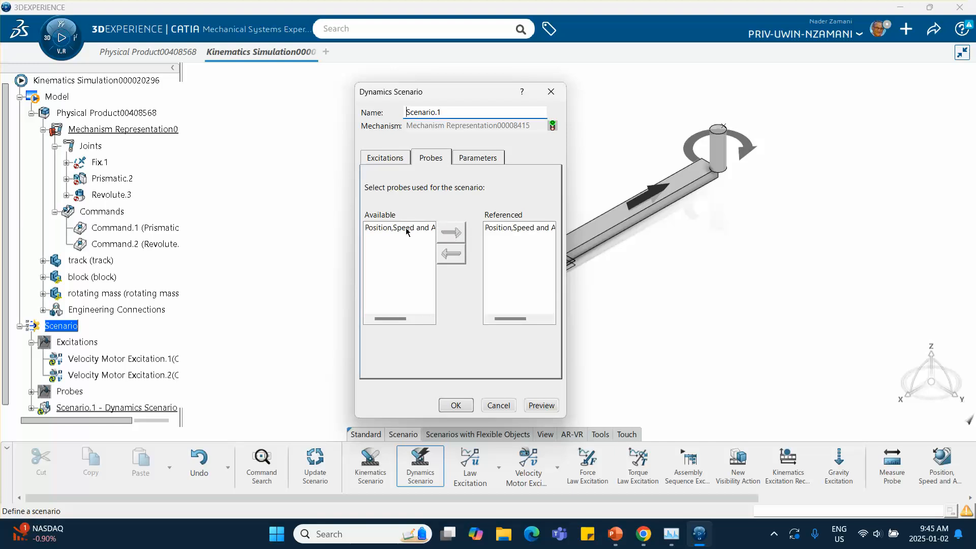
pyautogui.click(451, 234)
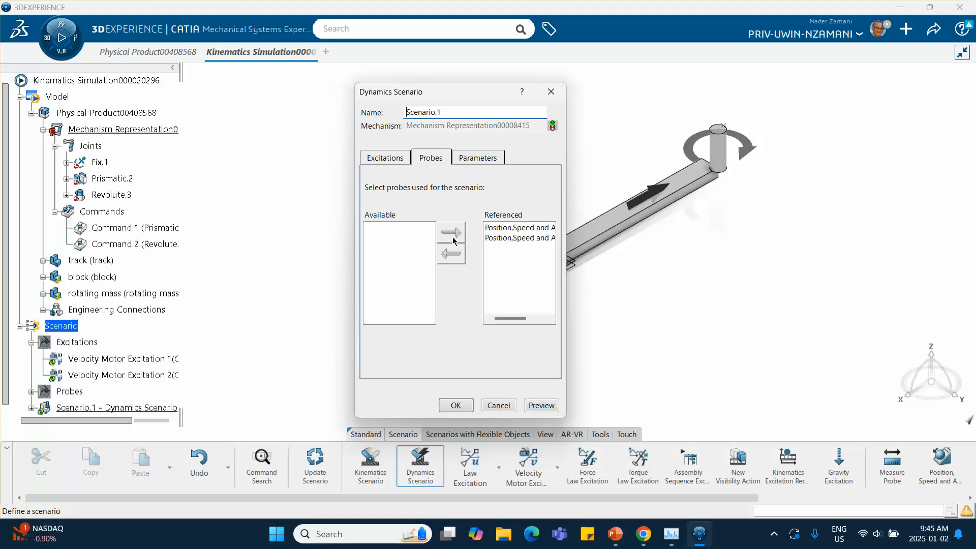
# Set the Dynamics Scenario's end time to 9 s, keep the DASSL integrator and accept the scenario definition
pyautogui.click(471, 158)
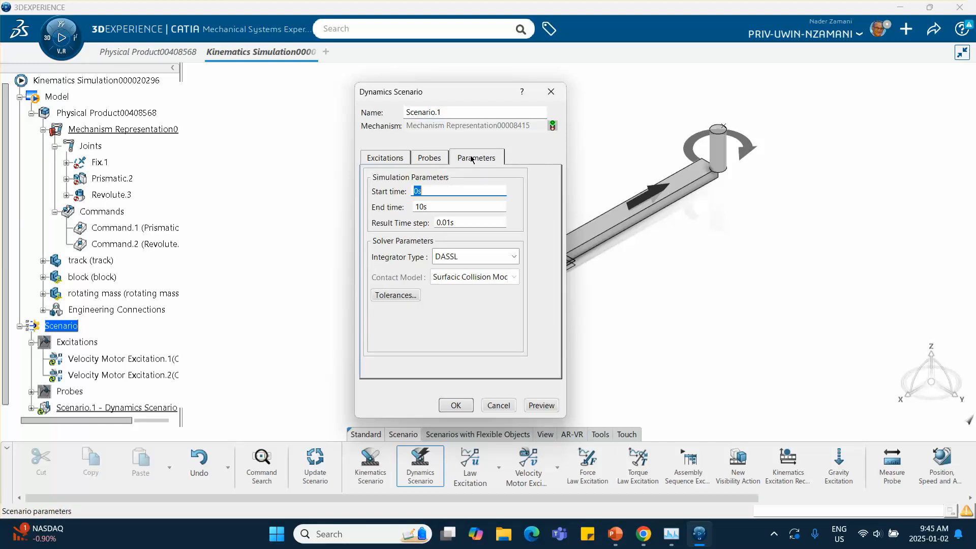
pyautogui.doubleClick(426, 208)
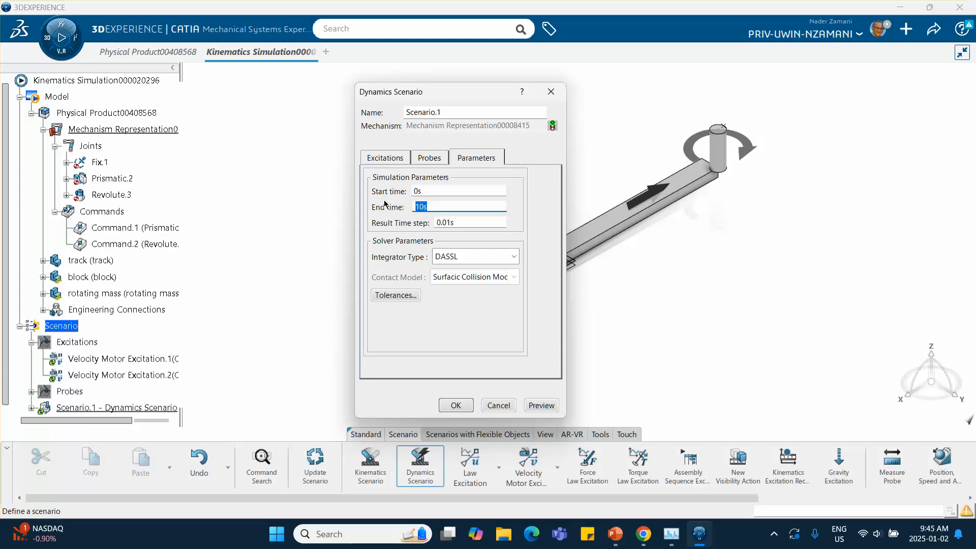
pyautogui.write('9')
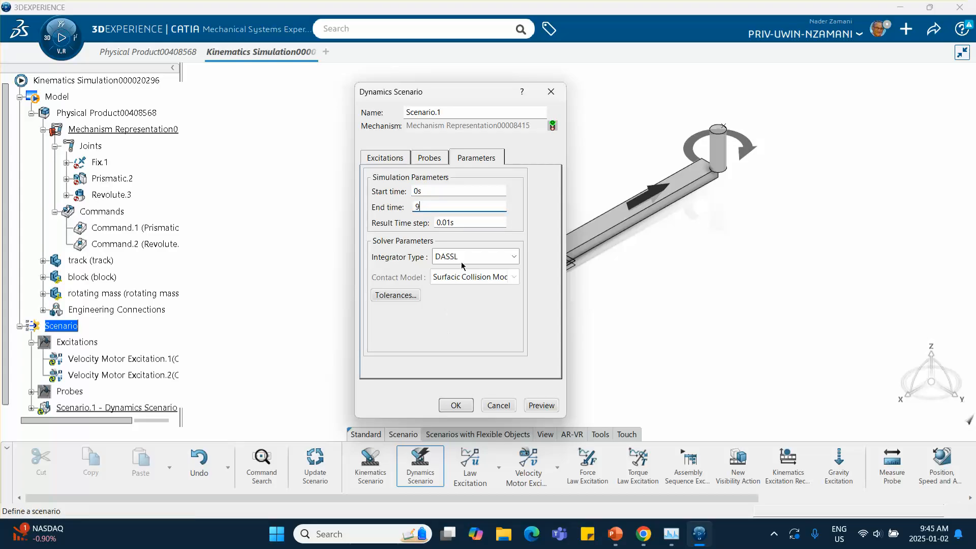
pyautogui.click(514, 257)
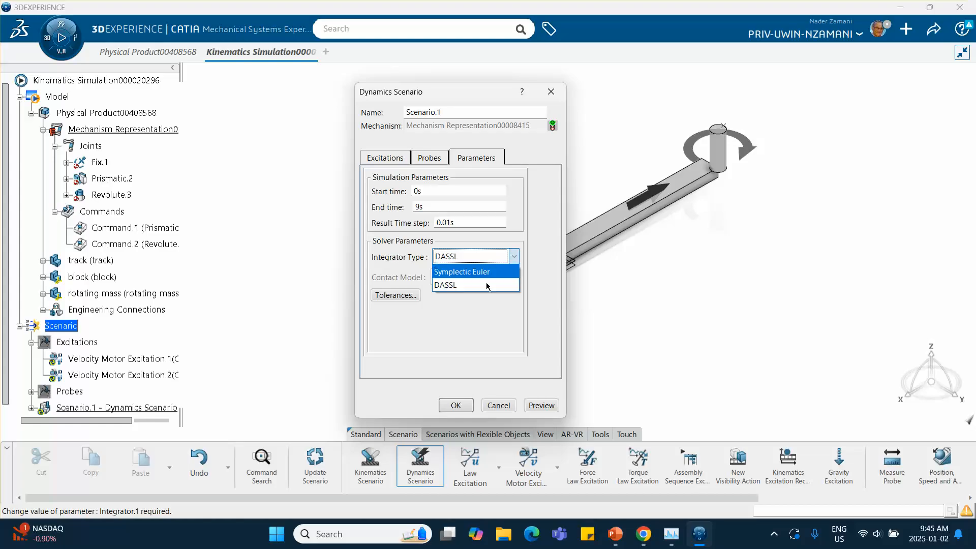
pyautogui.click(465, 322)
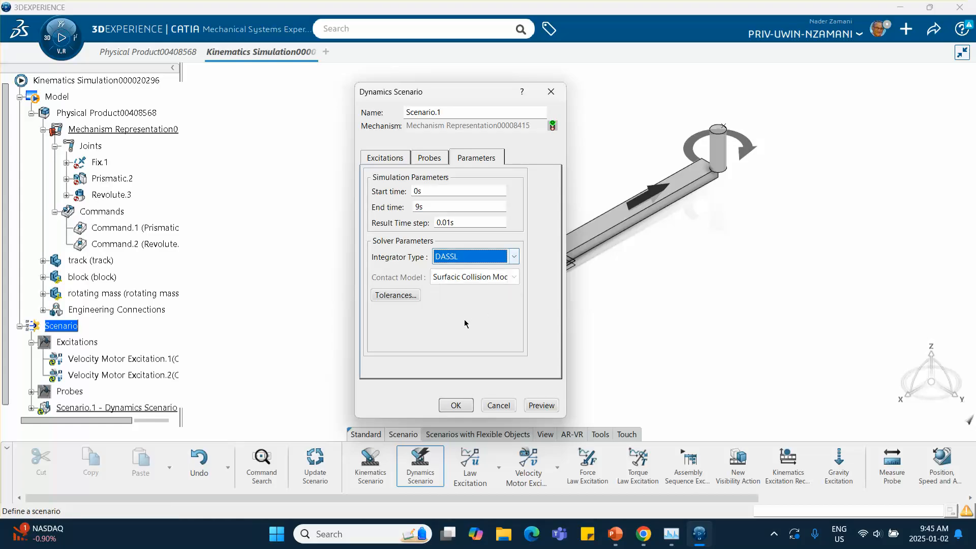
pyautogui.click(456, 406)
# Force compute Scenario.1 and generate its results
pyautogui.scroll(-3, 171, 270)
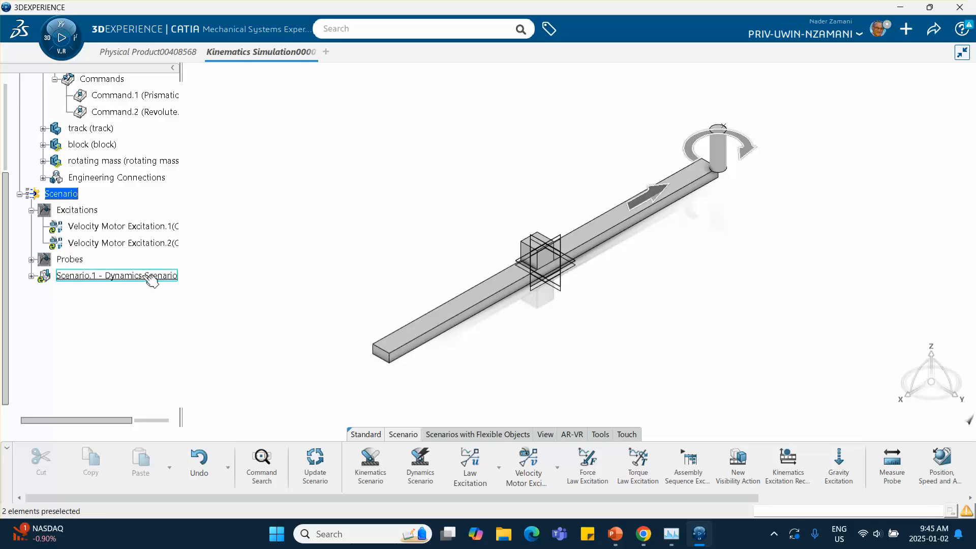
pyautogui.click(147, 276)
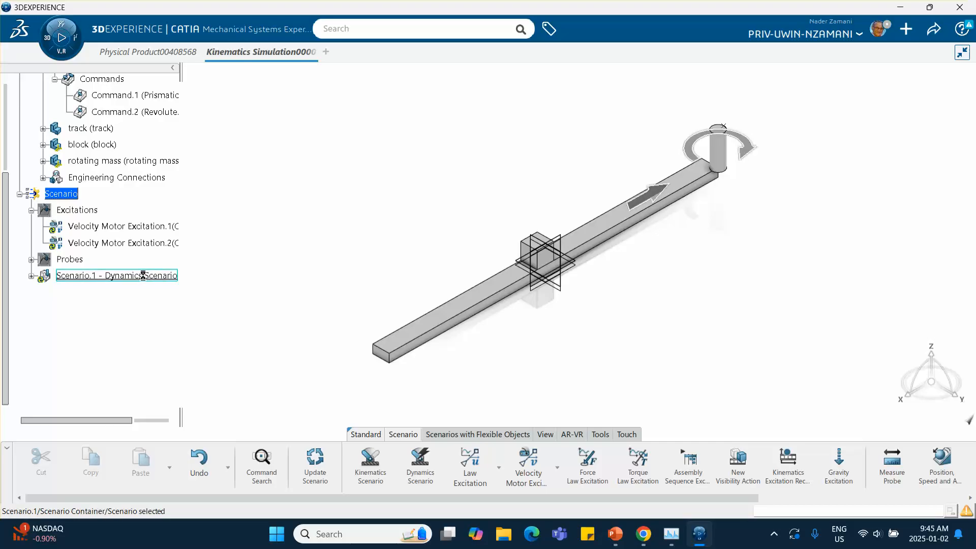
pyautogui.rightClick(143, 276)
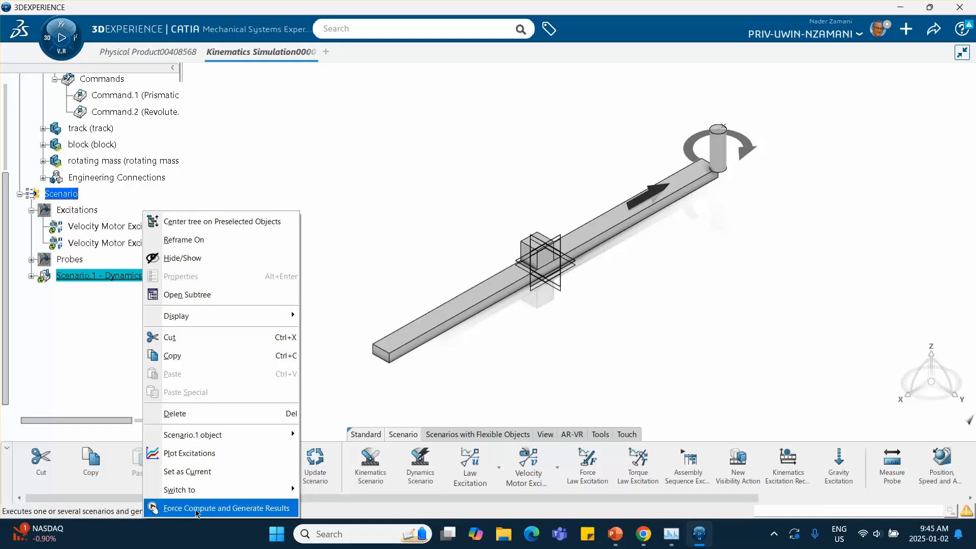
pyautogui.click(232, 509)
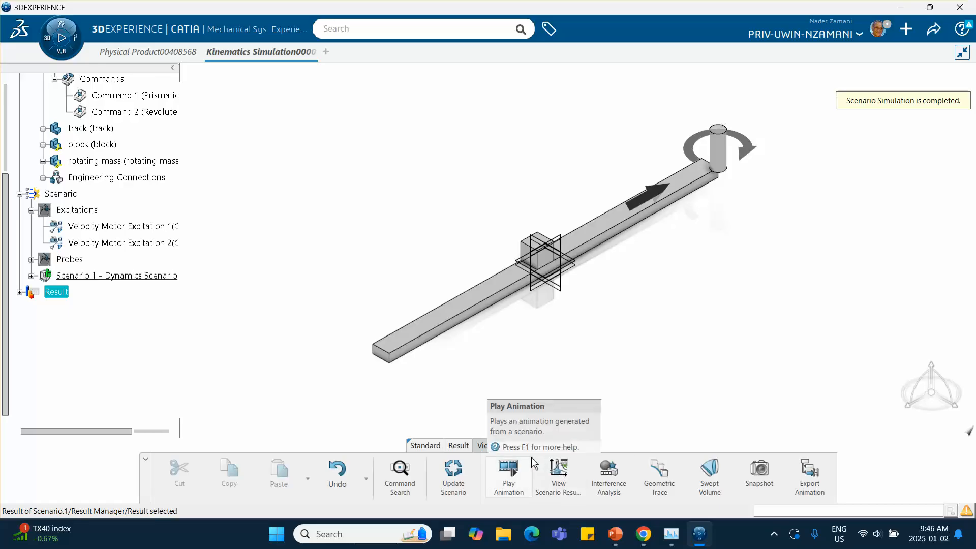
# Plot only X_LinearVelocity and AngularVelocity(Magnitude) of Position,Speed and Acceleration.1 from the scenario results
pyautogui.click(556, 476)
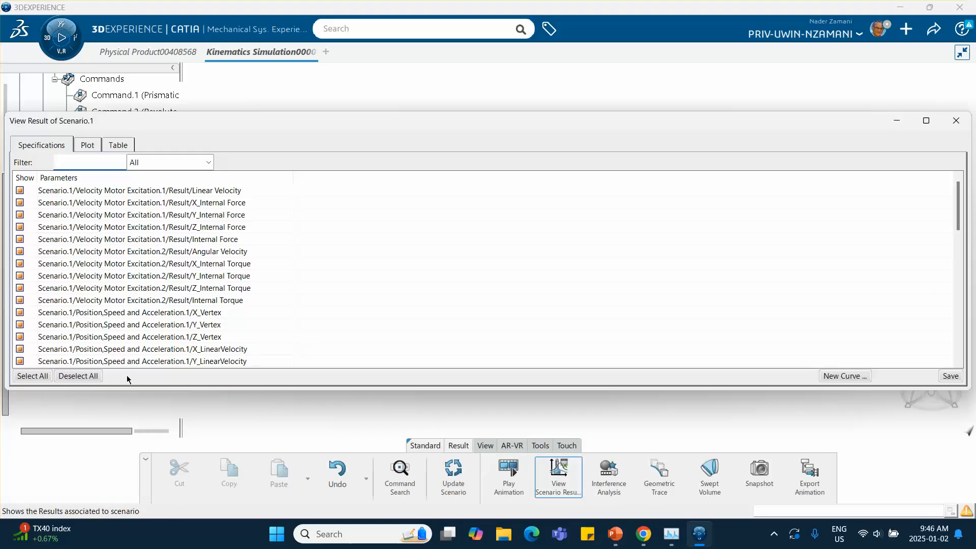
pyautogui.click(79, 376)
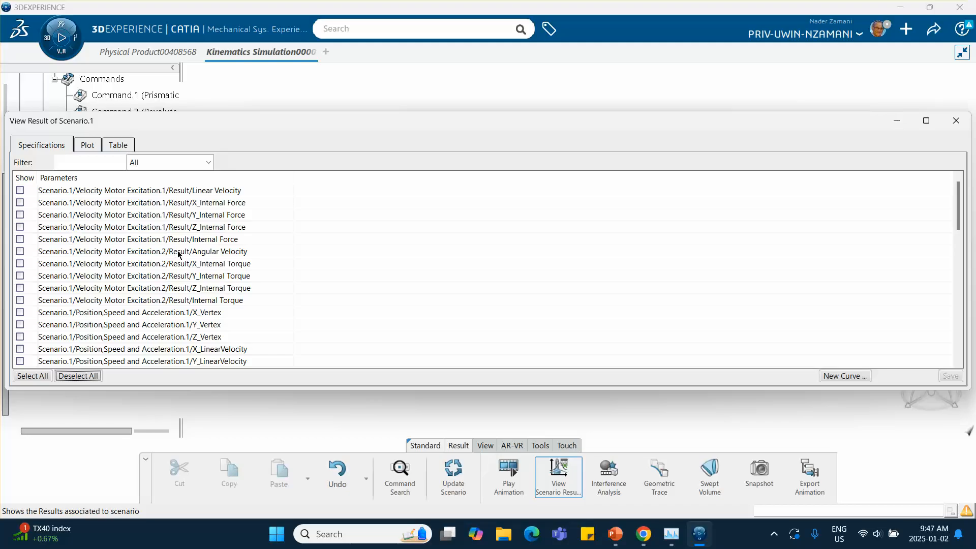
pyautogui.scroll(-2, 178, 255)
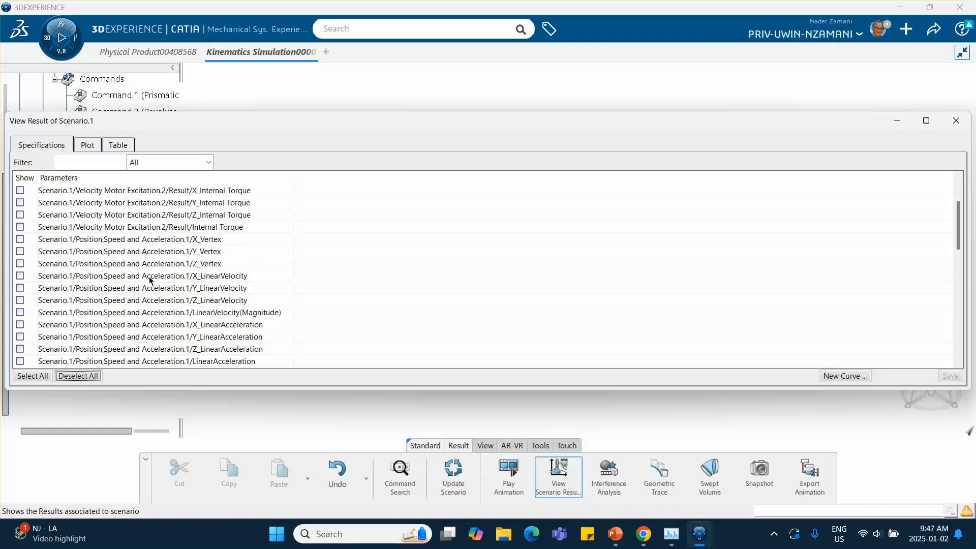
pyautogui.scroll(1, 136, 308)
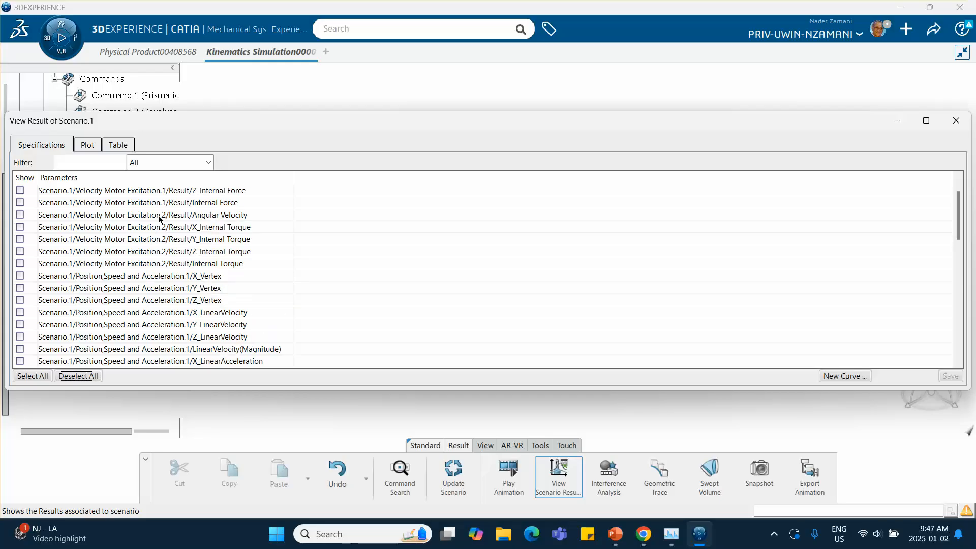
pyautogui.scroll(-1, 179, 252)
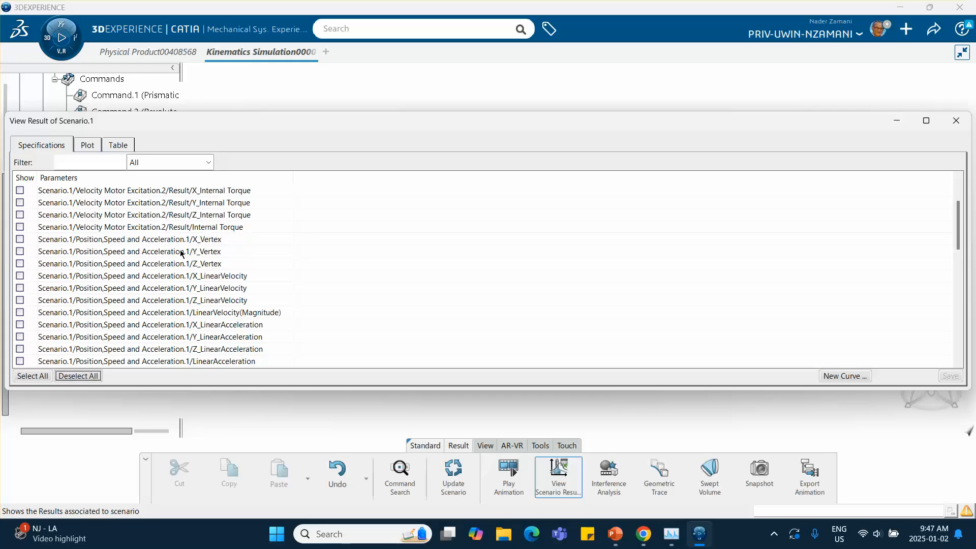
pyautogui.scroll(-1, 207, 260)
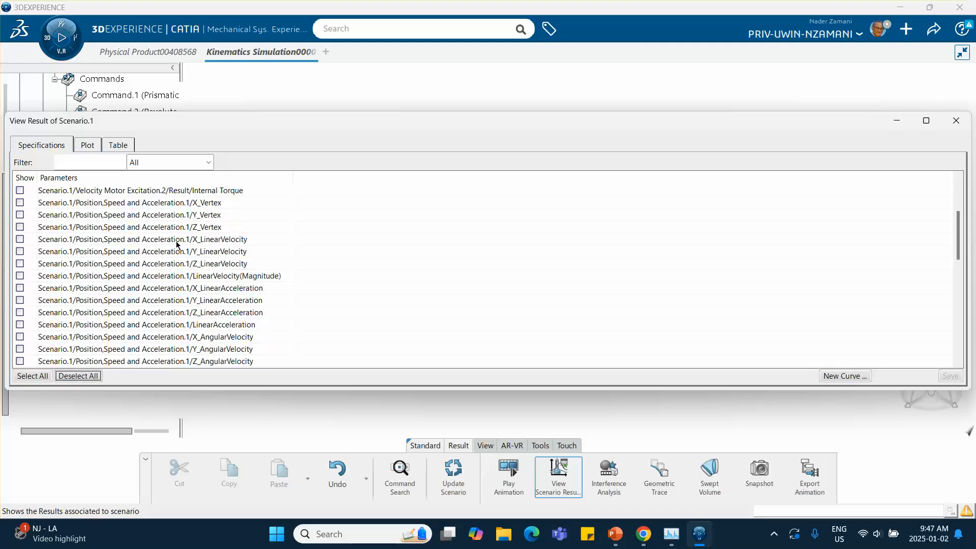
pyautogui.click(20, 239)
pyautogui.scroll(-1, 28, 340)
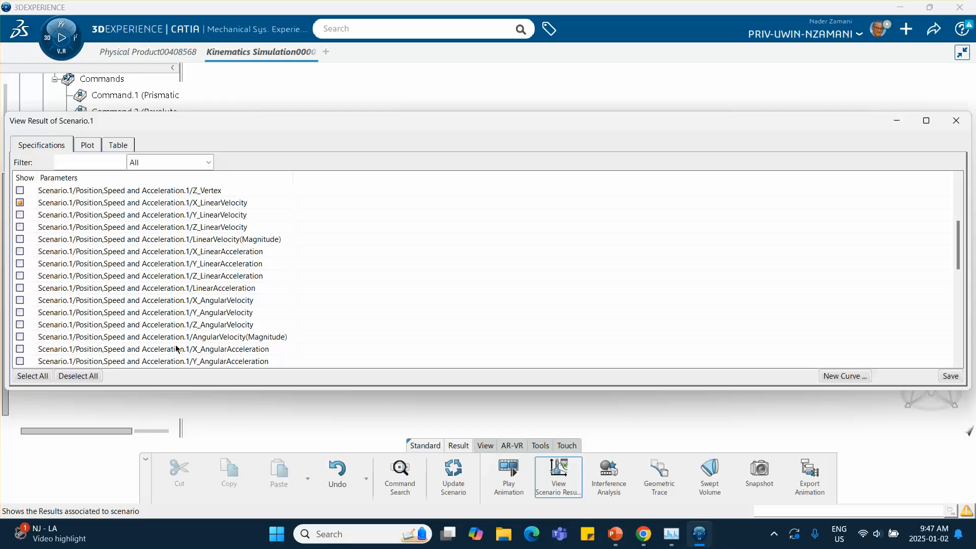
pyautogui.click(21, 336)
pyautogui.click(95, 150)
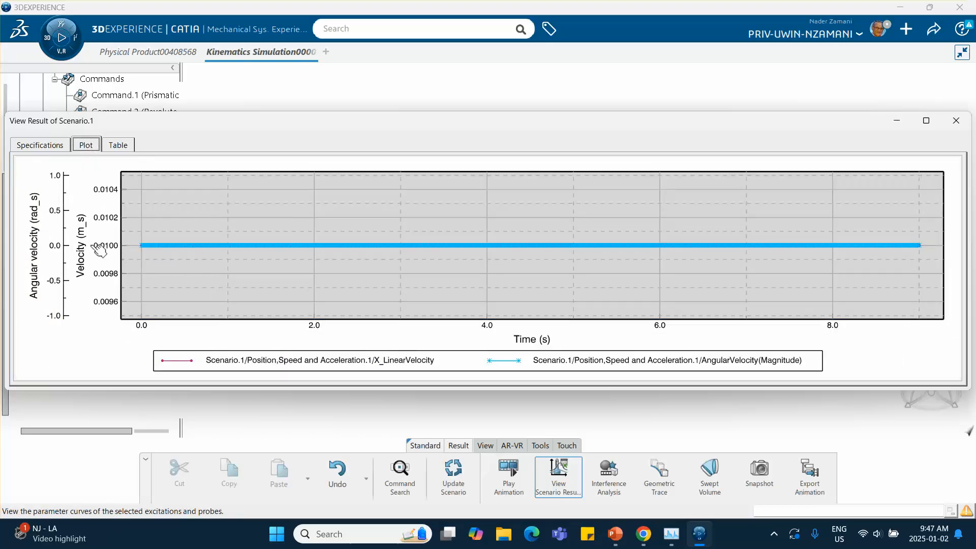
pyautogui.click(144, 246)
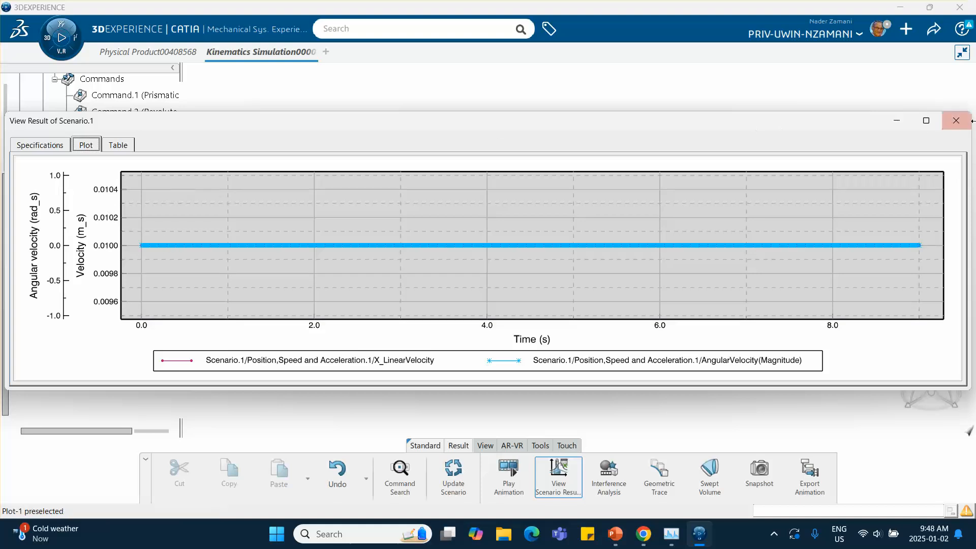
# Replace the first probe's AngularVelocity(Magnitude) curve with that of Position,Speed and Acceleration.2 and plot it together with X_LinearVelocity
pyautogui.click(40, 145)
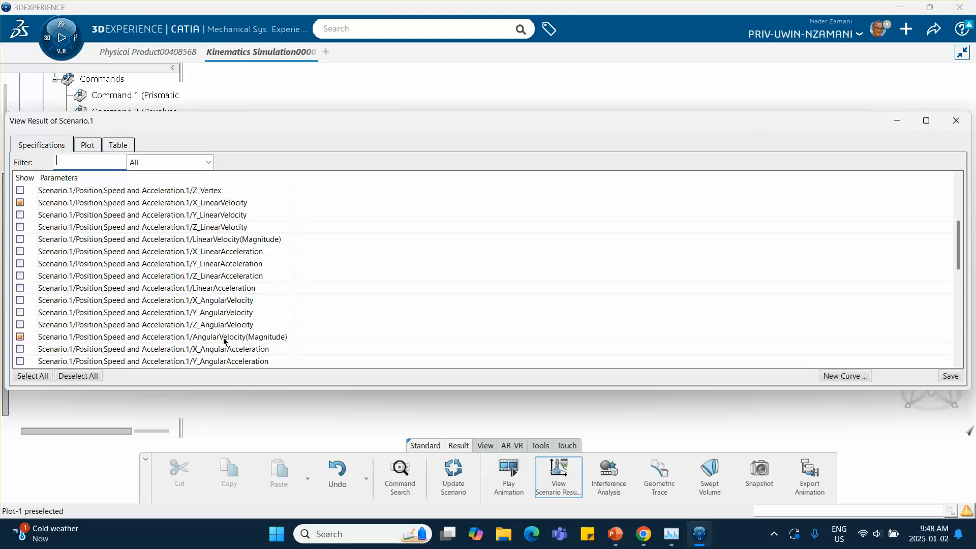
pyautogui.click(20, 337)
pyautogui.scroll(-8, 104, 294)
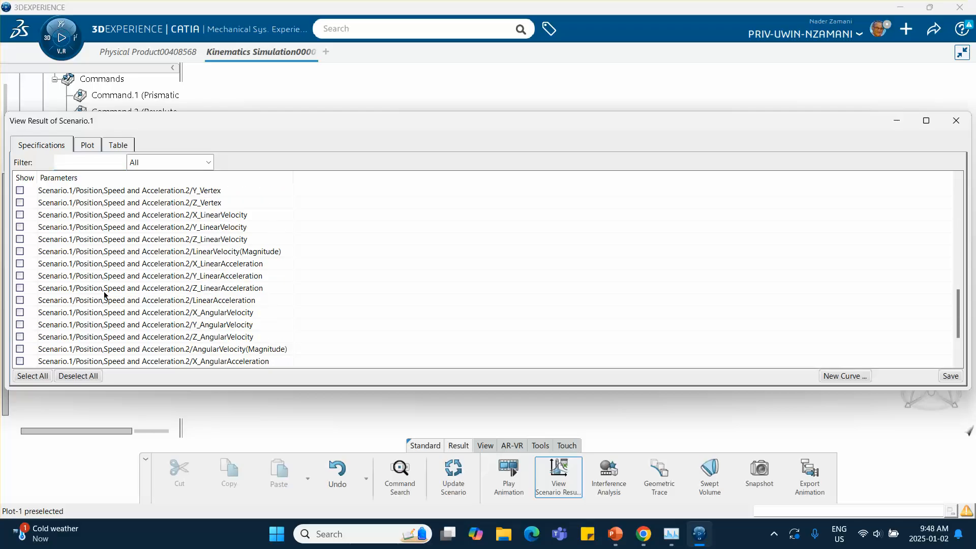
pyautogui.scroll(-1, 104, 294)
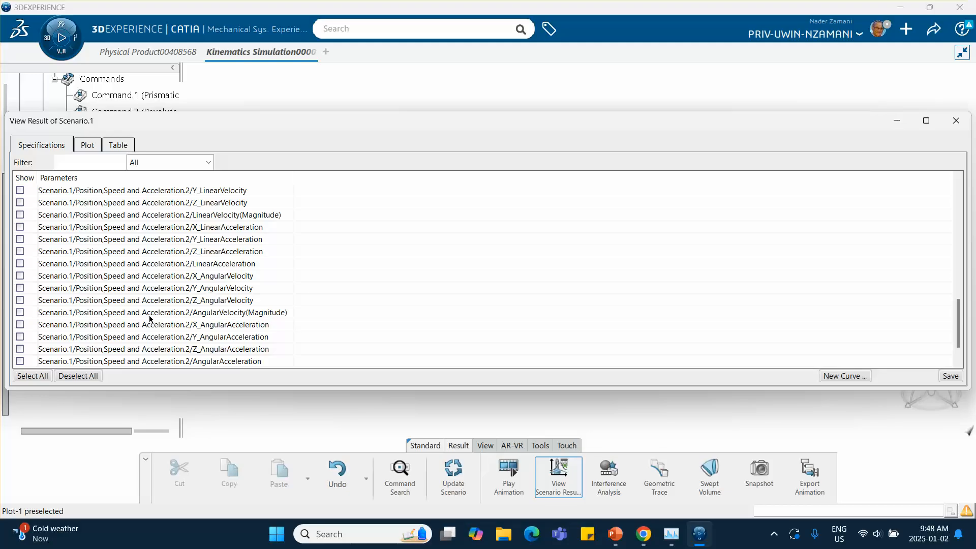
pyautogui.click(20, 313)
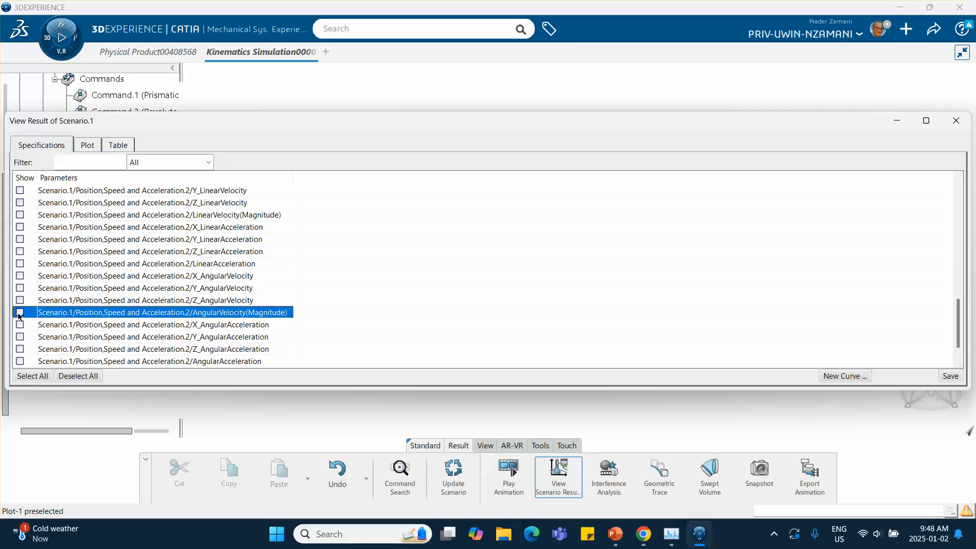
pyautogui.click(87, 146)
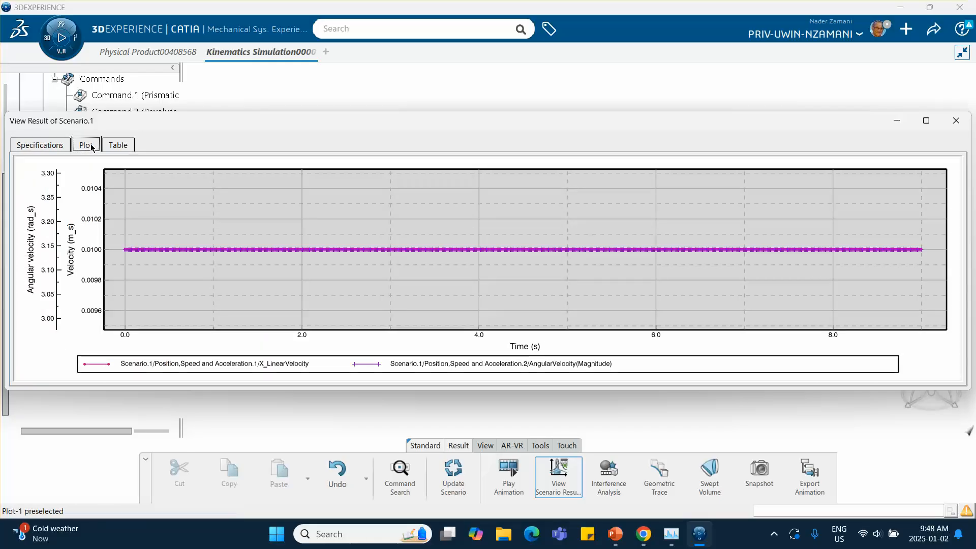
# Remove AngularVelocity(Magnitude) of Position,Speed and Acceleration.2 and X_LinearVelocity of Position,Speed and Acceleration.1 from the displayed parameters
pyautogui.click(51, 146)
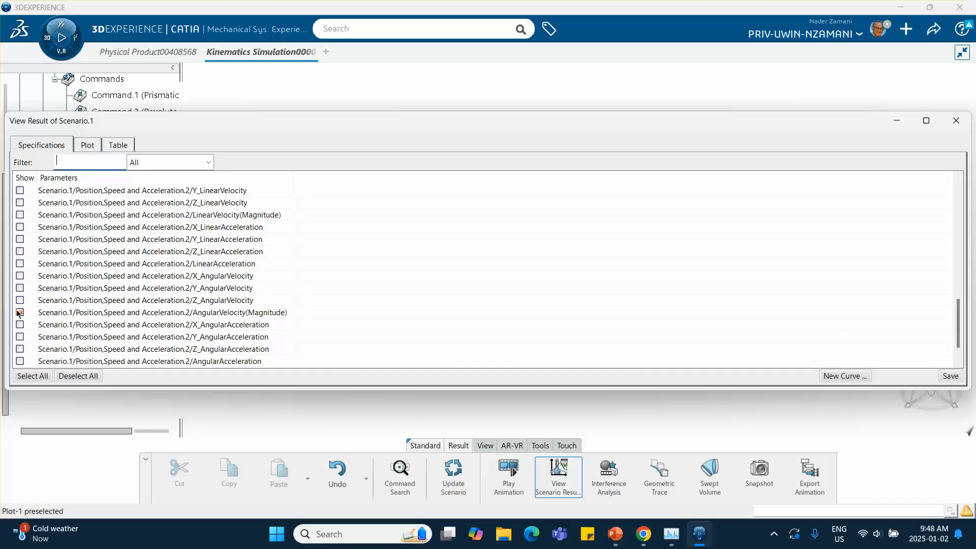
pyautogui.scroll(-1, 117, 324)
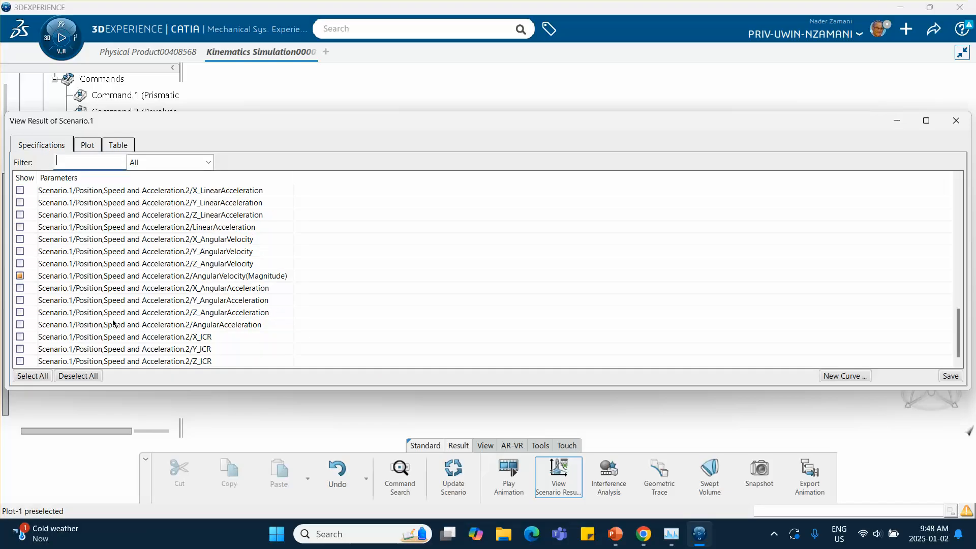
pyautogui.scroll(1, 113, 324)
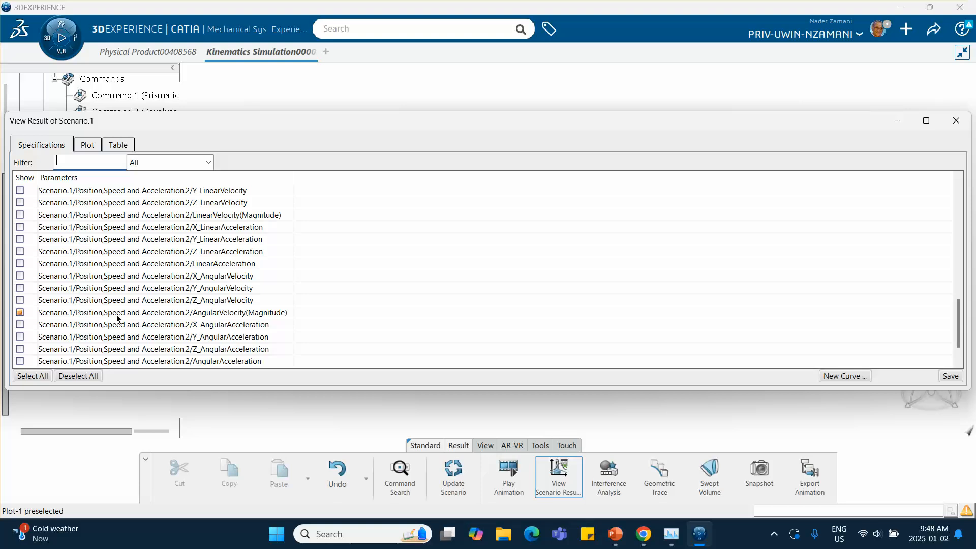
pyautogui.click(19, 313)
pyautogui.scroll(4, 129, 229)
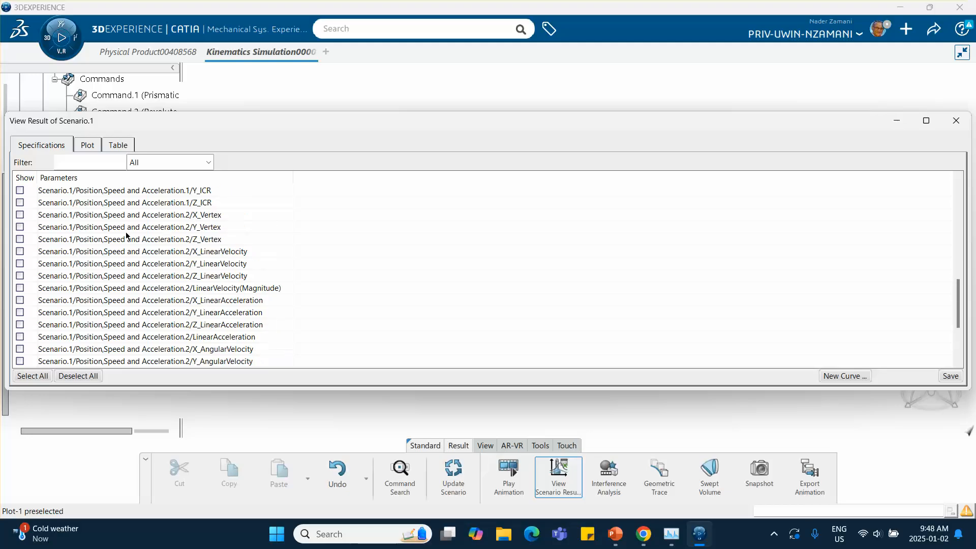
pyautogui.scroll(2, 126, 238)
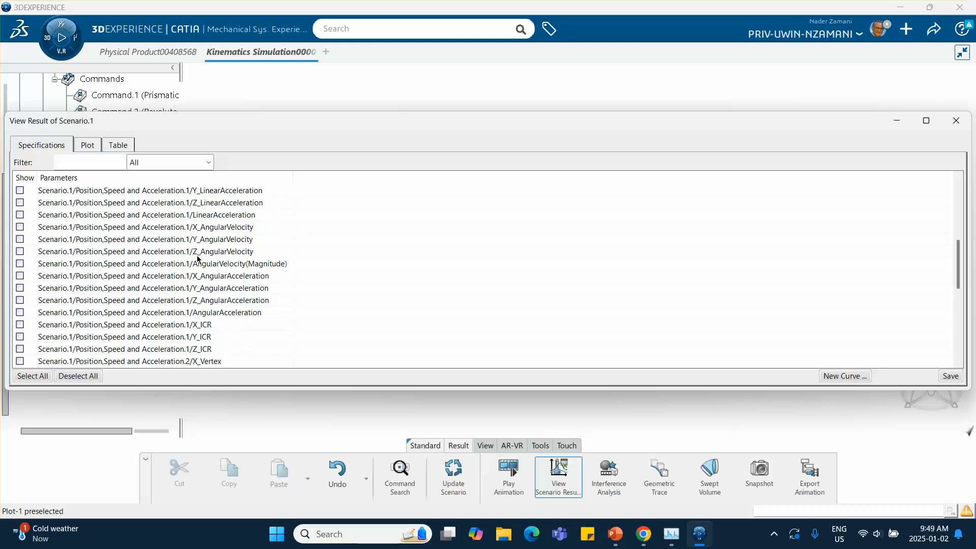
pyautogui.scroll(6, 147, 268)
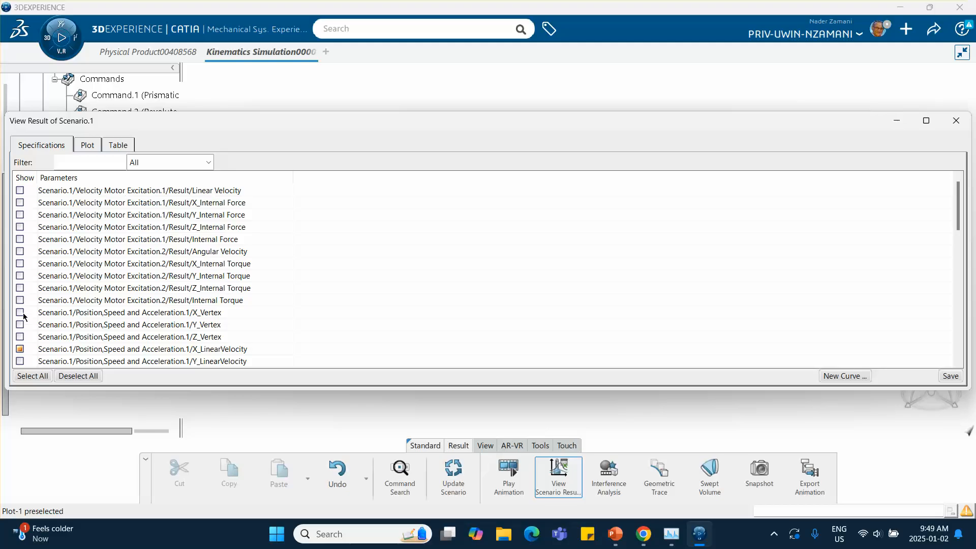
pyautogui.click(21, 350)
pyautogui.scroll(-13, 44, 314)
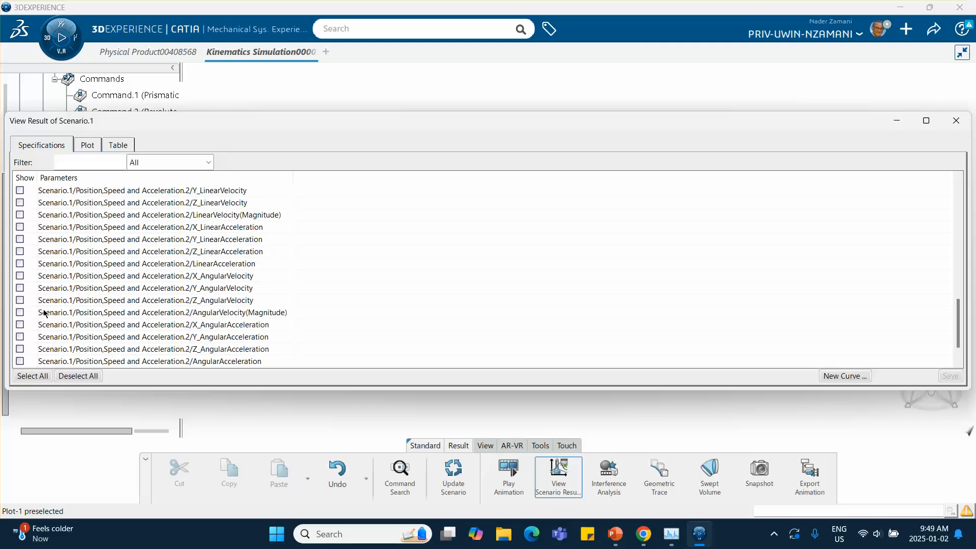
pyautogui.scroll(13, 44, 314)
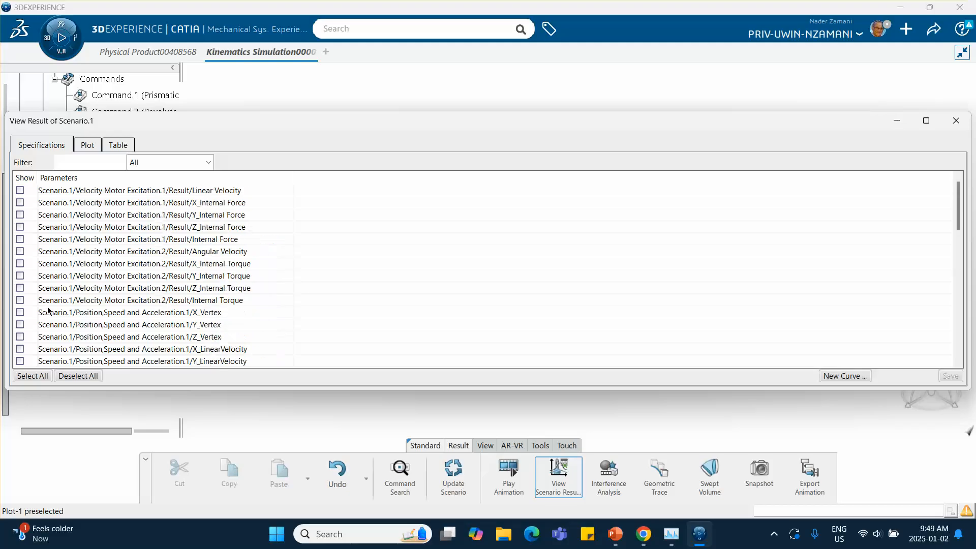
# Plot the Linear Velocity result of Velocity Motor Excitation.1 together with the Angular Velocity result of Velocity Motor Excitation.2
pyautogui.click(20, 191)
pyautogui.click(20, 251)
pyautogui.click(86, 146)
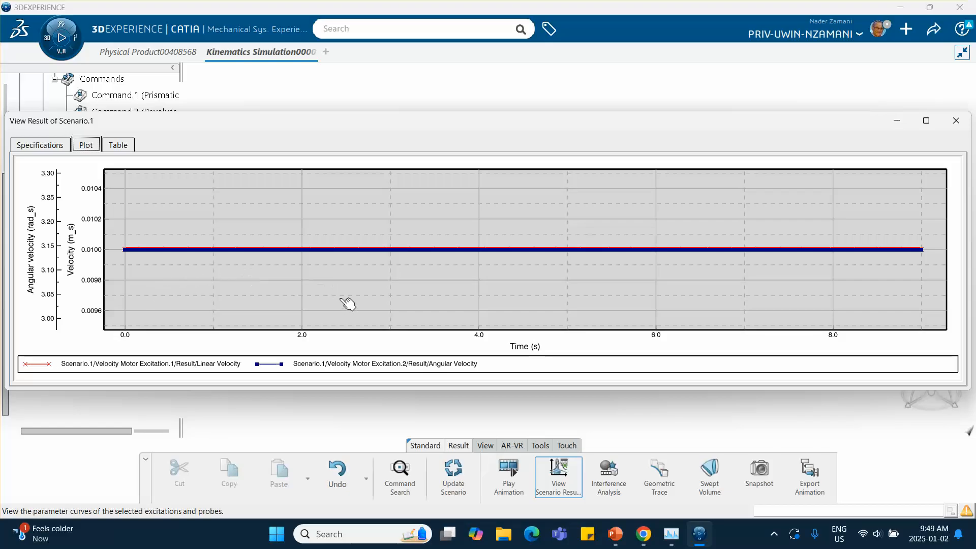
# Examine the tabulated linear and angular velocities of the two motor excitations over time
pyautogui.click(120, 147)
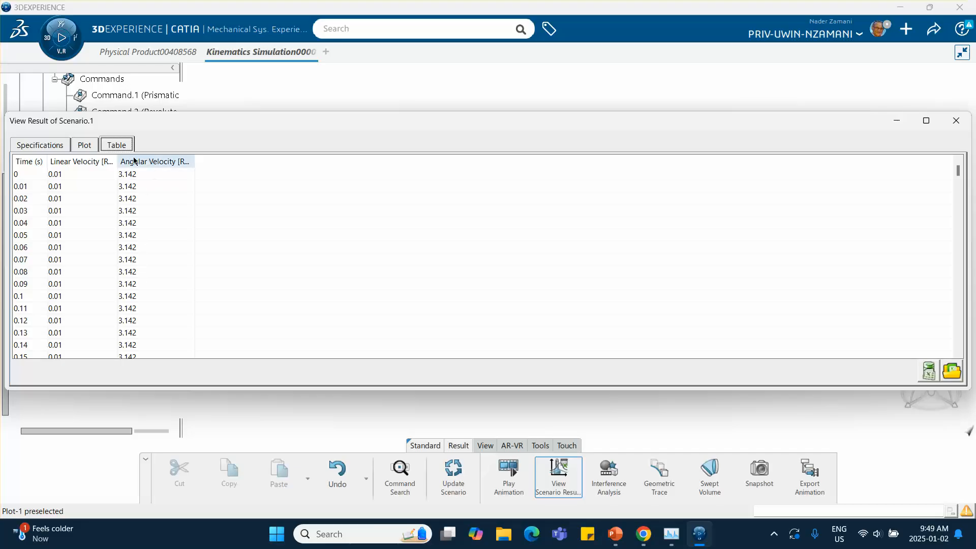
pyautogui.moveTo(117, 161); pyautogui.dragTo(116, 161)
pyautogui.scroll(-19, 63, 218)
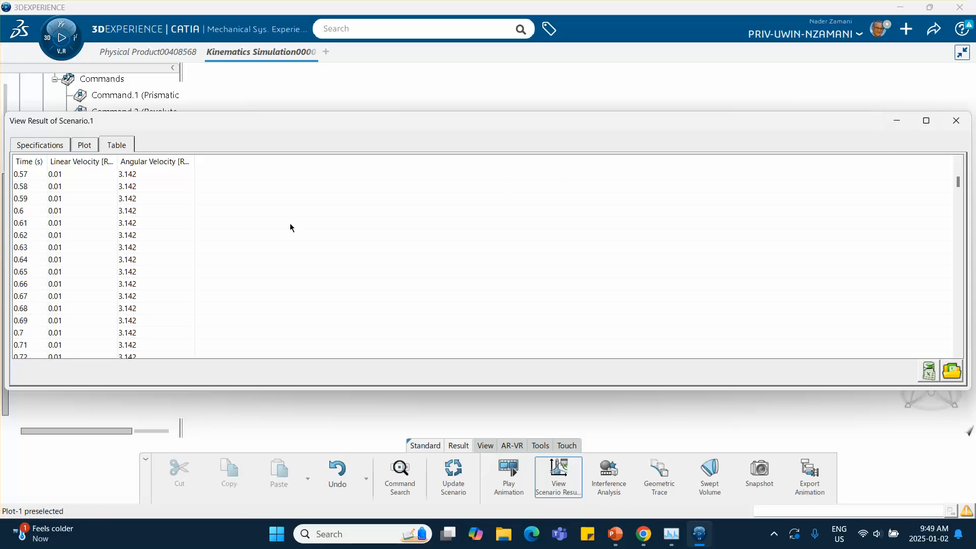
pyautogui.click(40, 146)
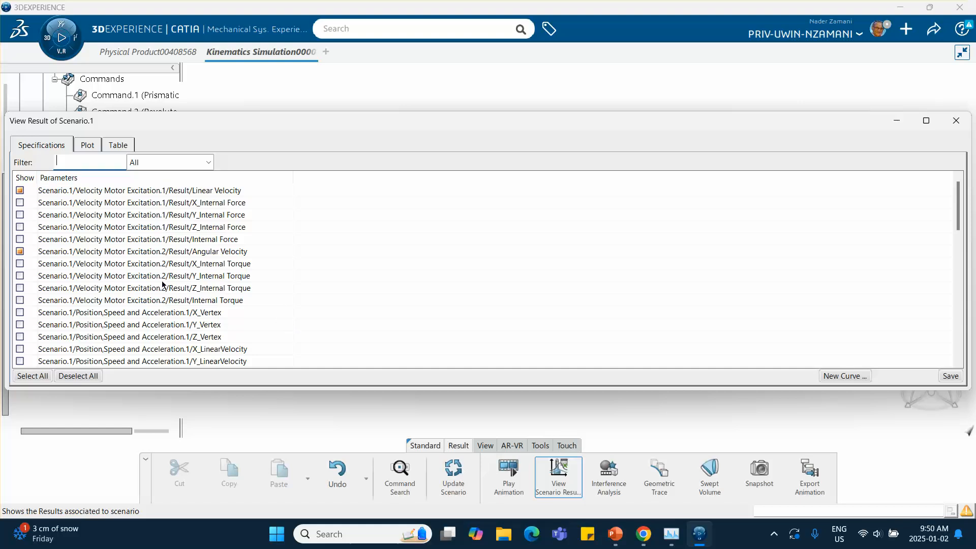
pyautogui.scroll(-9, 96, 276)
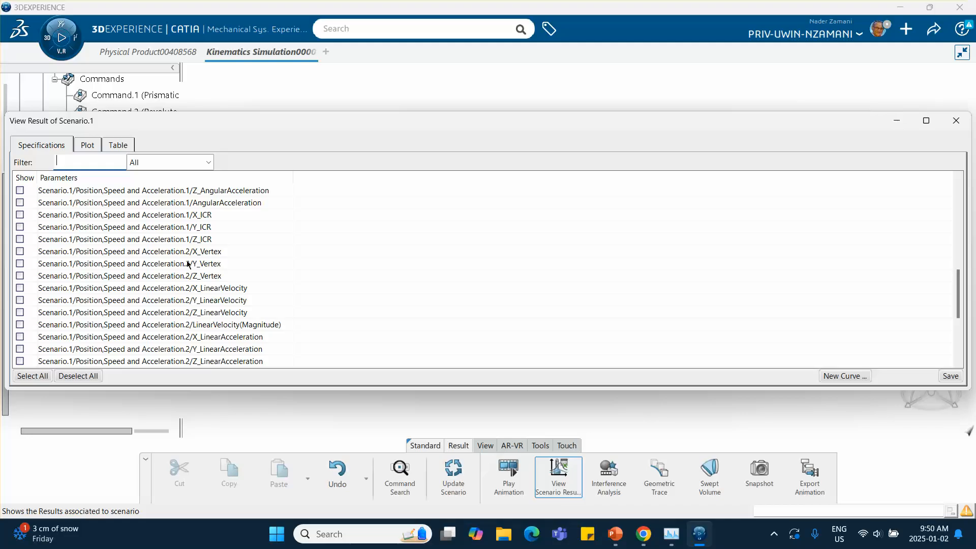
pyautogui.scroll(3, 203, 321)
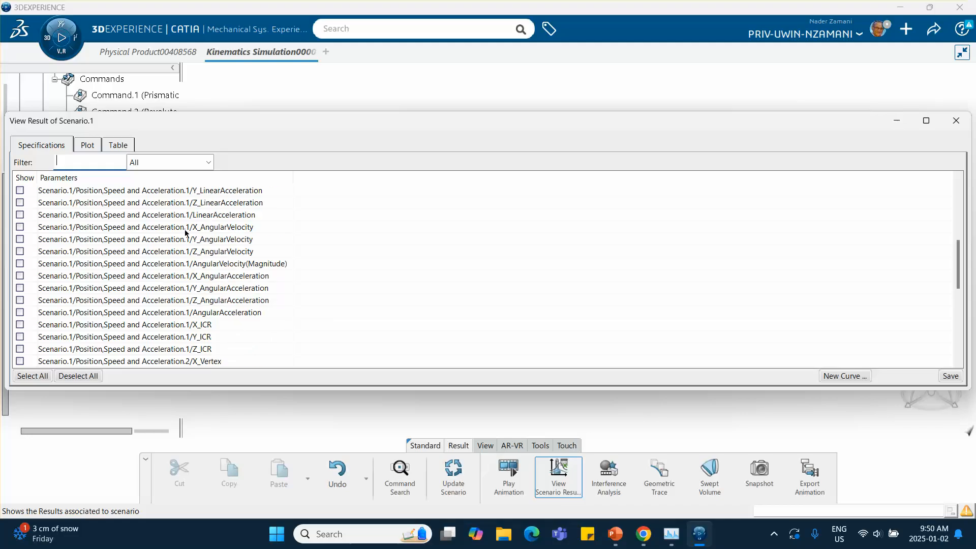
pyautogui.scroll(6, 185, 287)
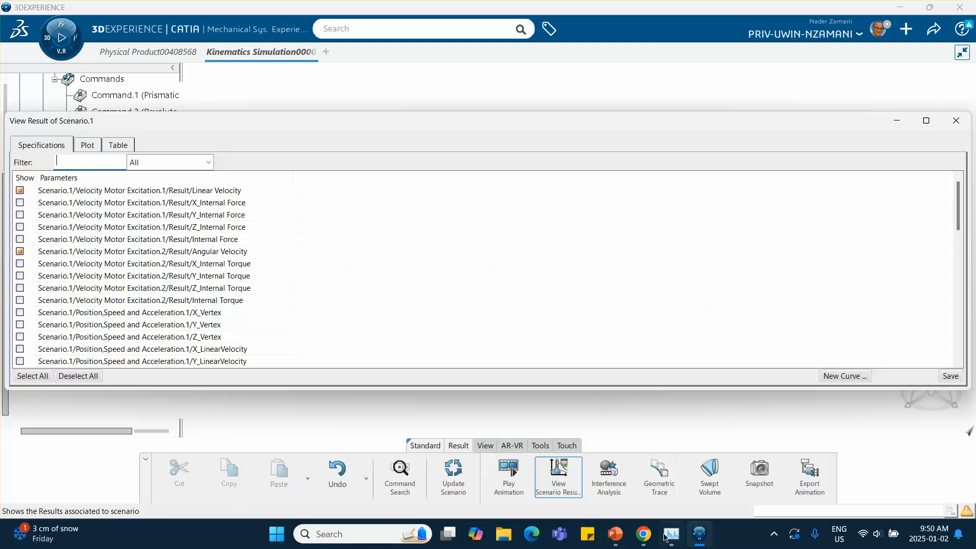
pyautogui.click(774, 537)
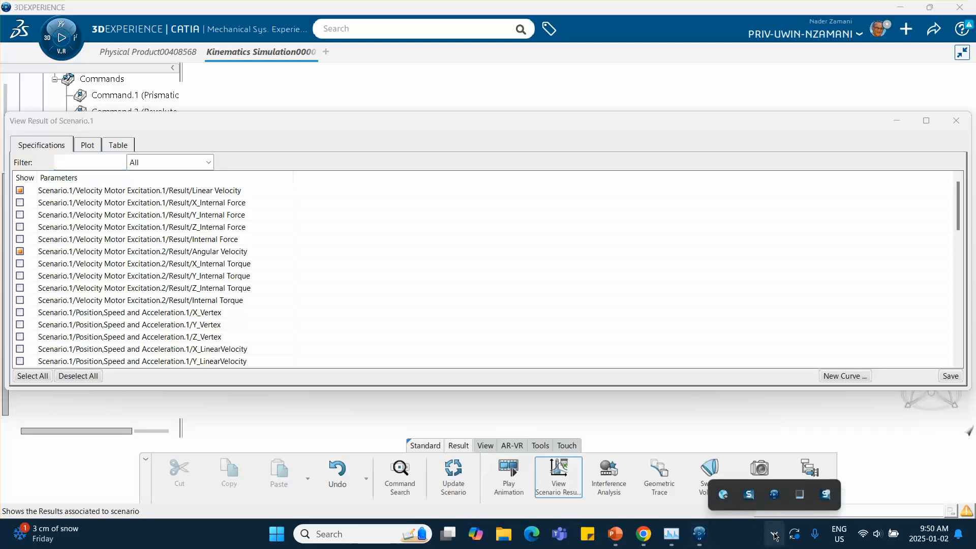